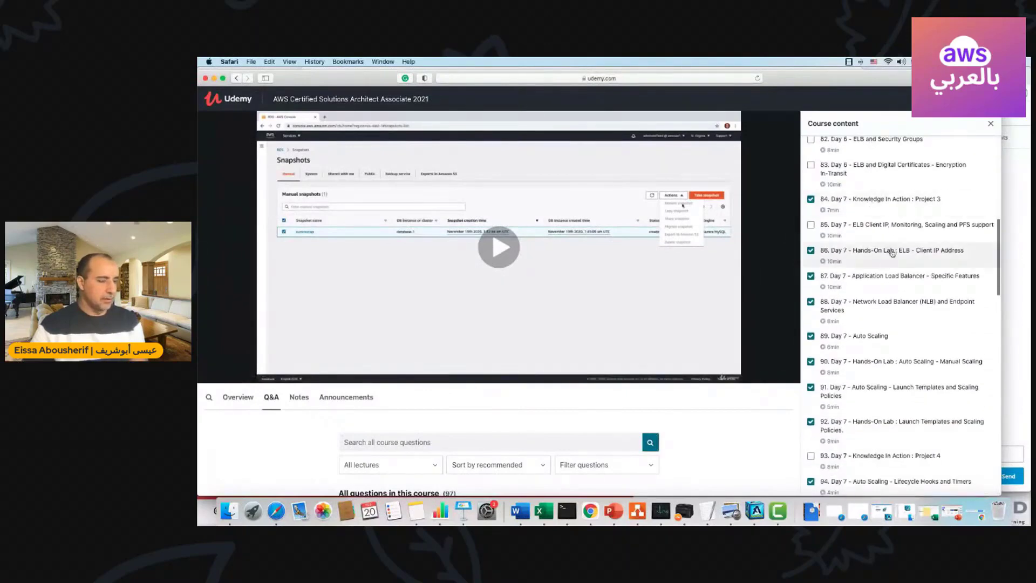
# Step: Play lecture 88, Network Load Balancer (NLB) and Endpoint Services, at 1.25x speed with the sound muted
pyautogui.scroll(-2, 894, 257)
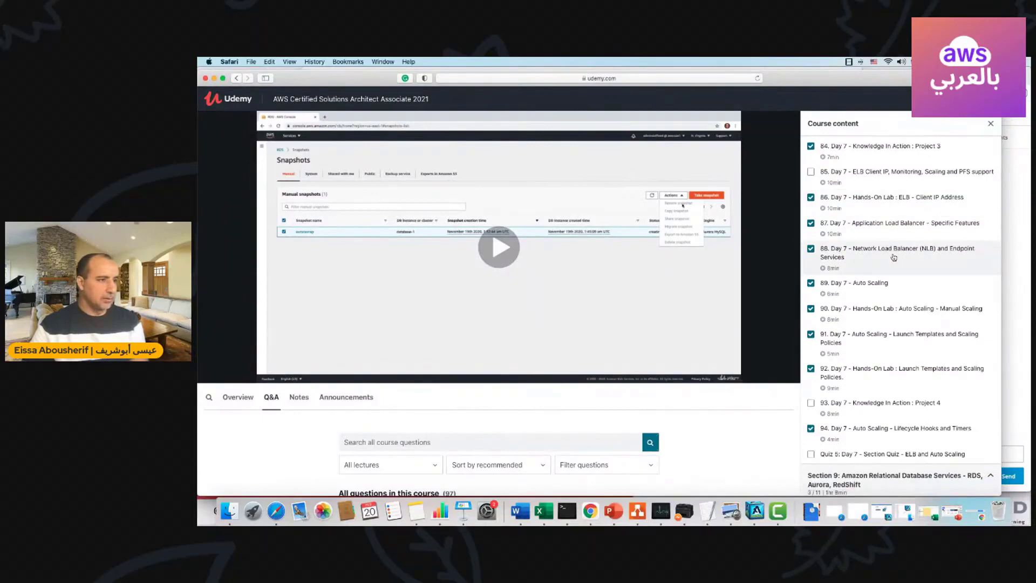
pyautogui.click(896, 250)
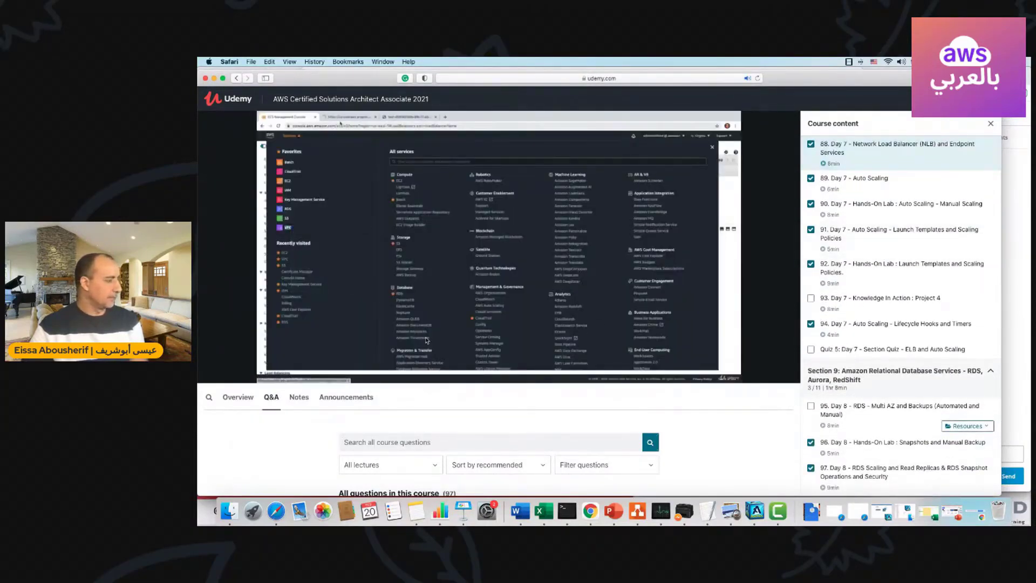
pyautogui.click(247, 374)
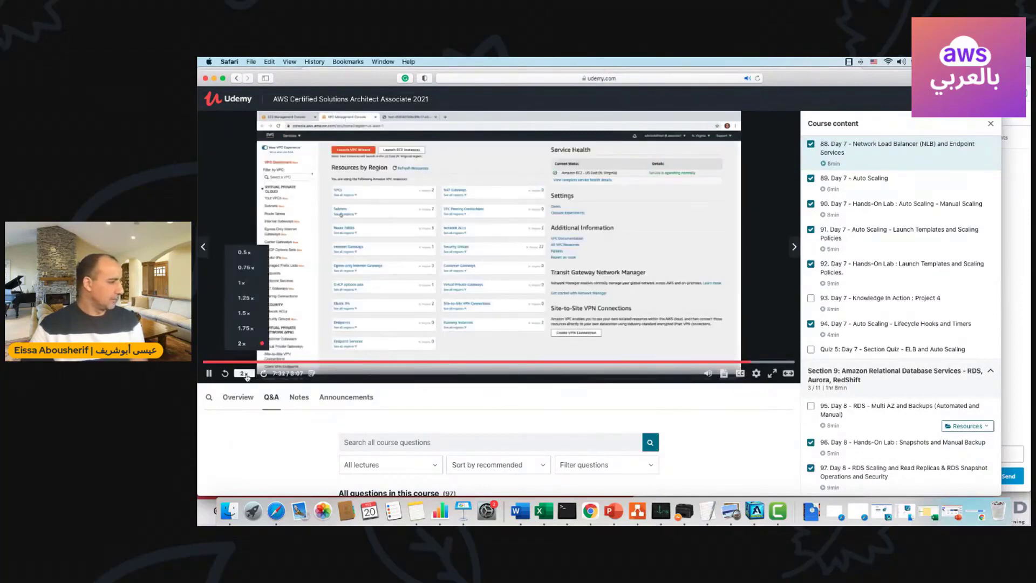
pyautogui.click(244, 298)
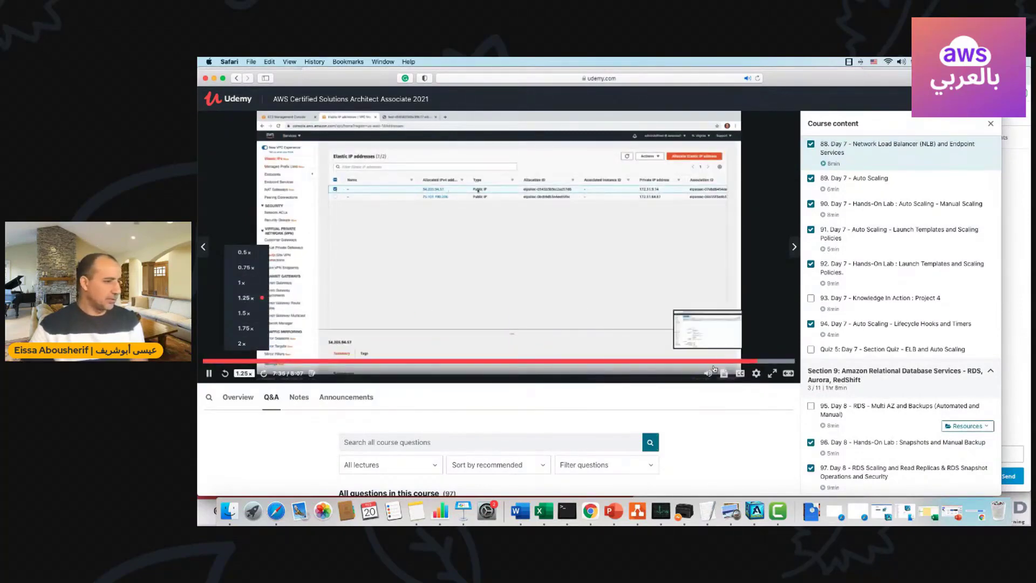
pyautogui.moveTo(708, 374)
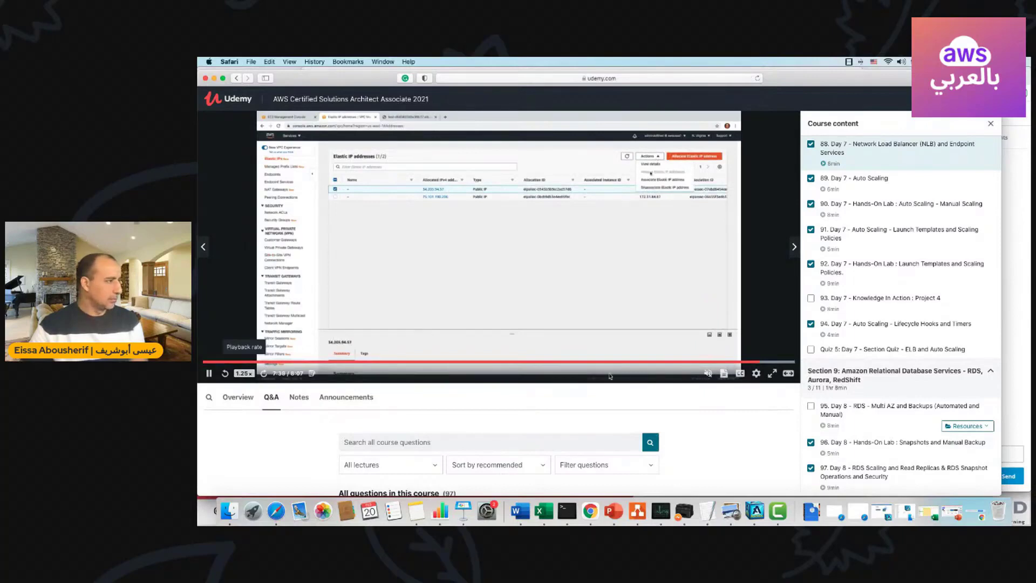
# Step: Skip through the lecture past the PrivateLink and Gateway Load Balancer slides to the AWS console demo
pyautogui.click(447, 361)
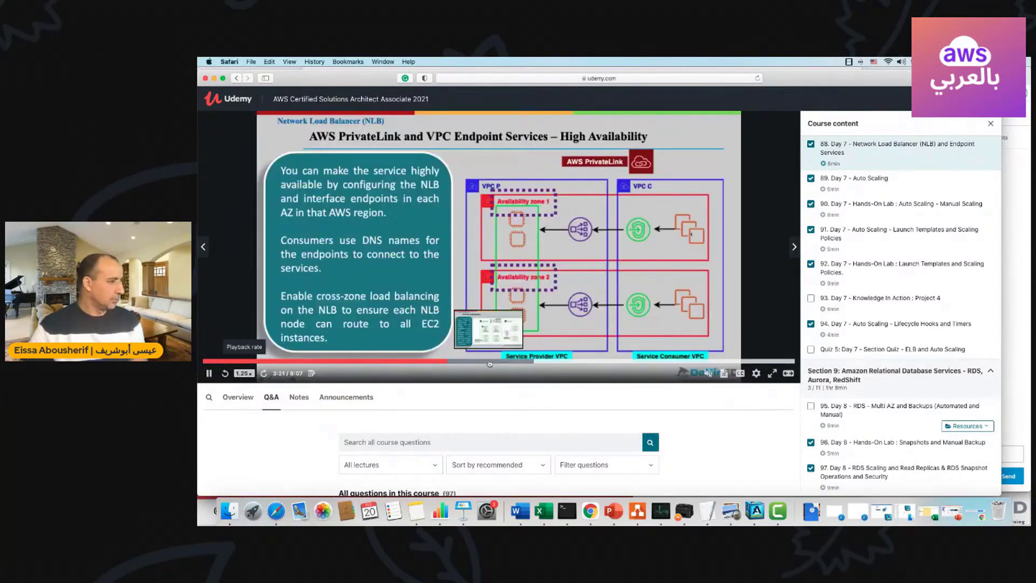
pyautogui.click(488, 361)
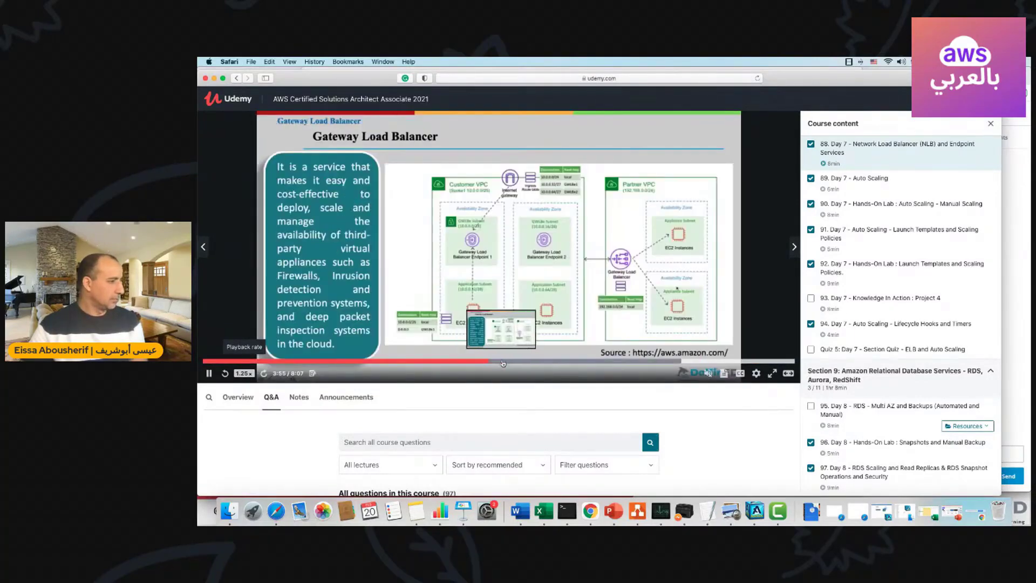
pyautogui.click(461, 362)
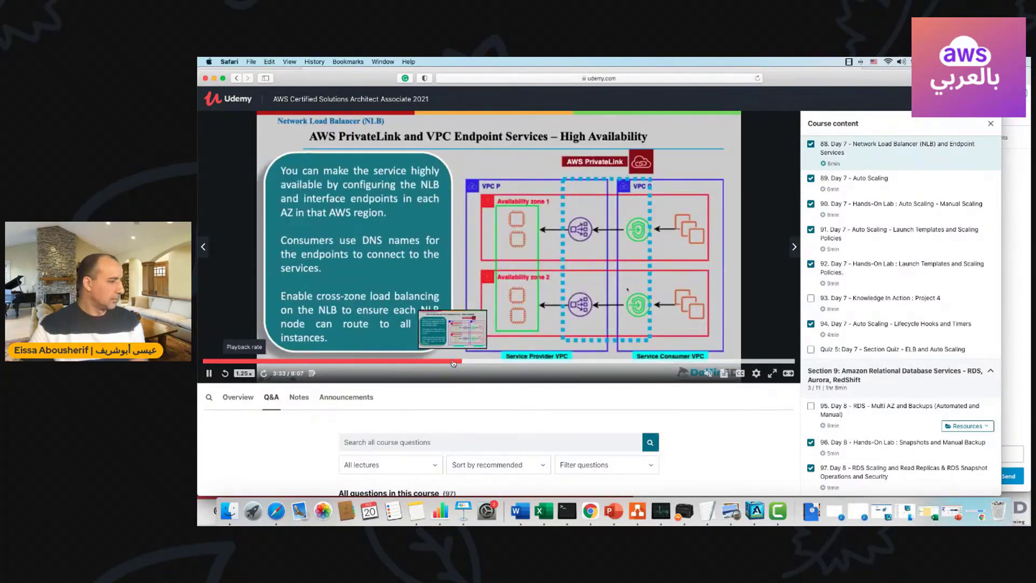
pyautogui.click(486, 362)
pyautogui.click(522, 363)
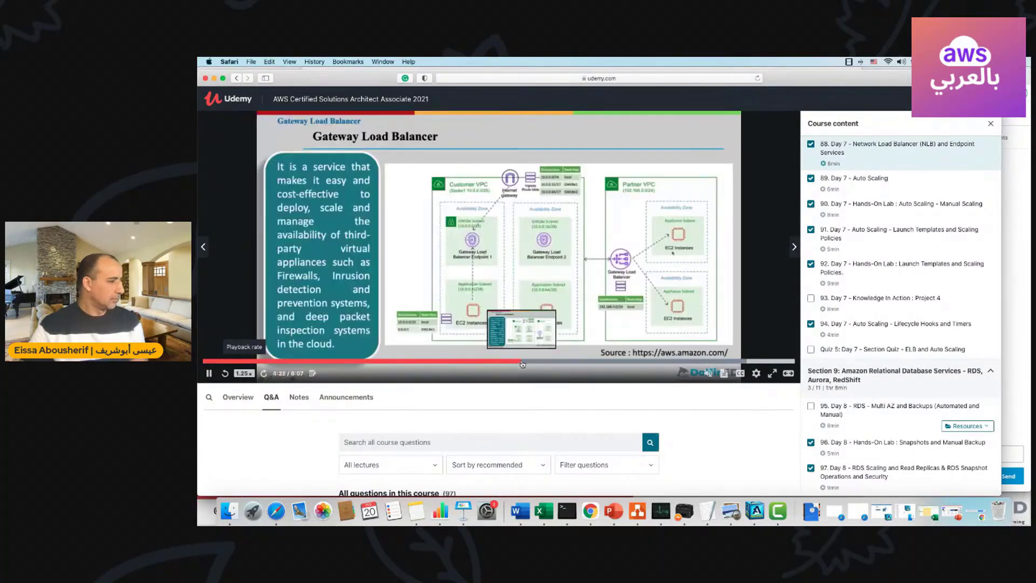
pyautogui.click(544, 362)
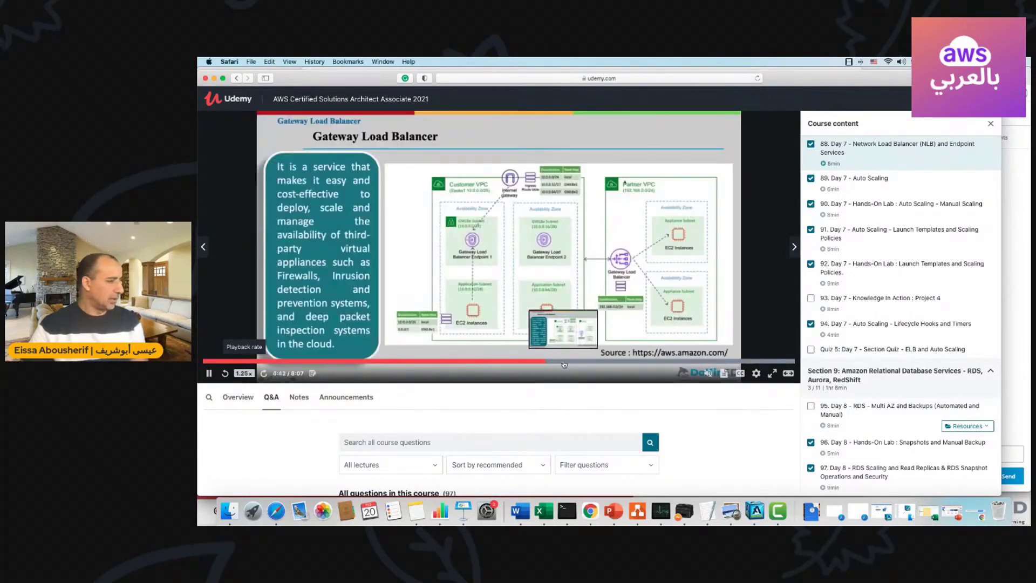
pyautogui.click(563, 363)
pyautogui.click(581, 362)
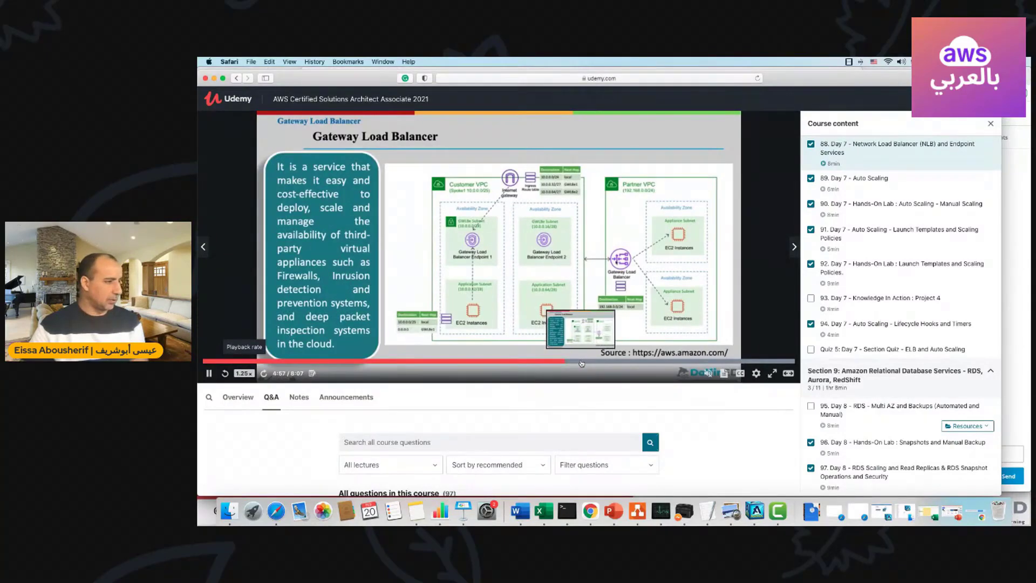
pyautogui.click(599, 362)
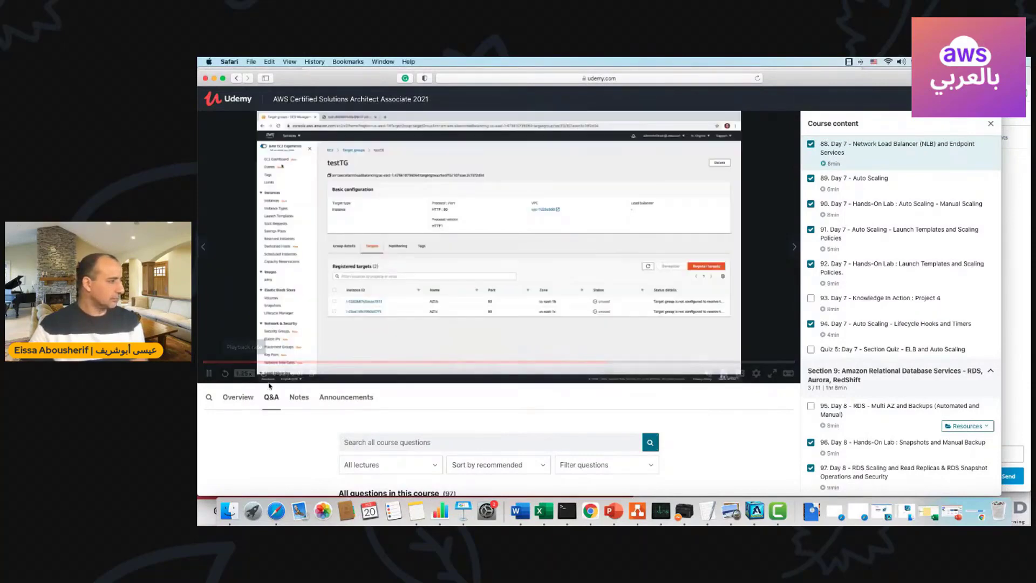
# Step: Show the lecture full screen, rewind slightly and pause it at the Elastic IP addresses list
pyautogui.click(772, 373)
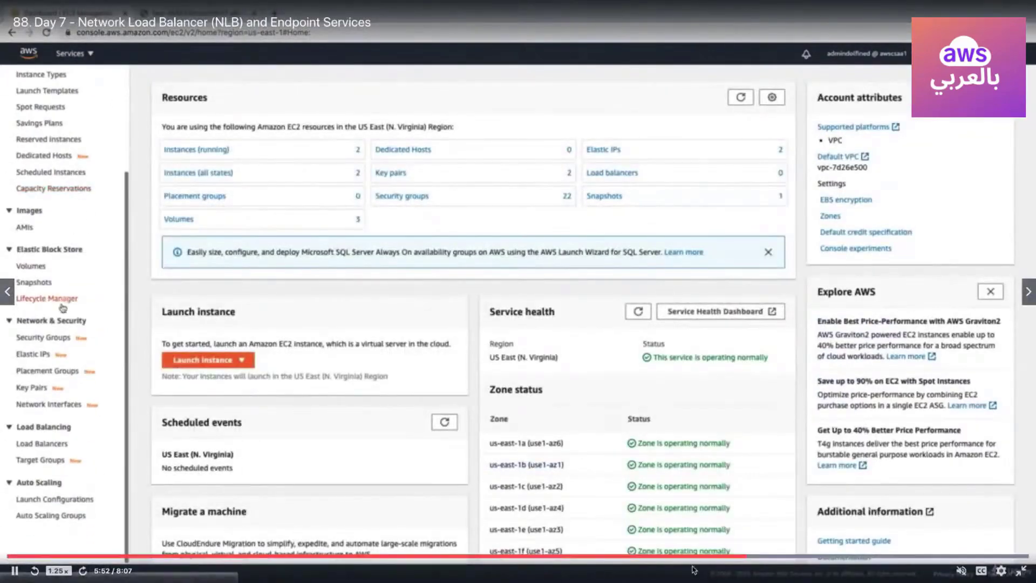
pyautogui.click(703, 556)
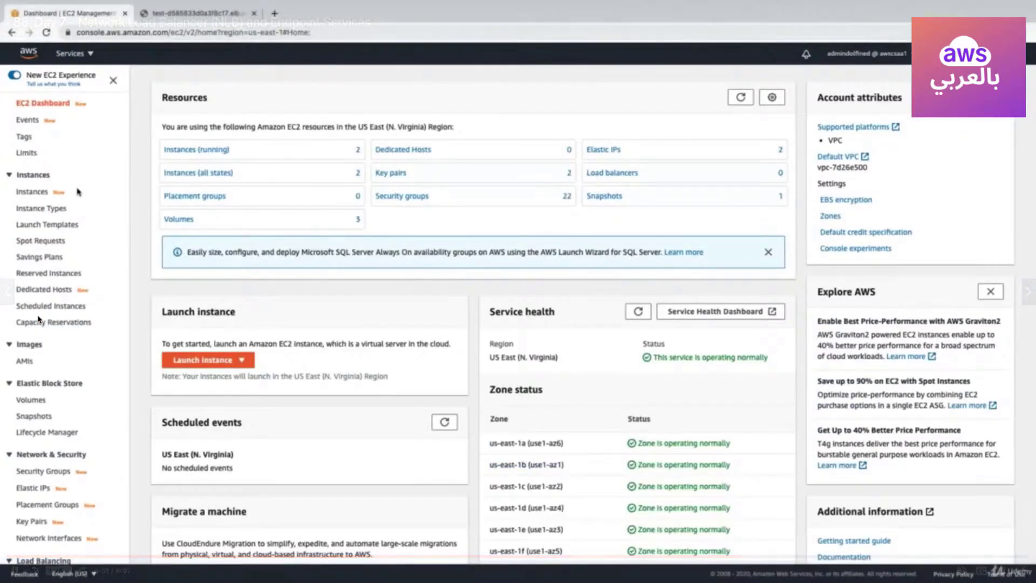
pyautogui.click(725, 555)
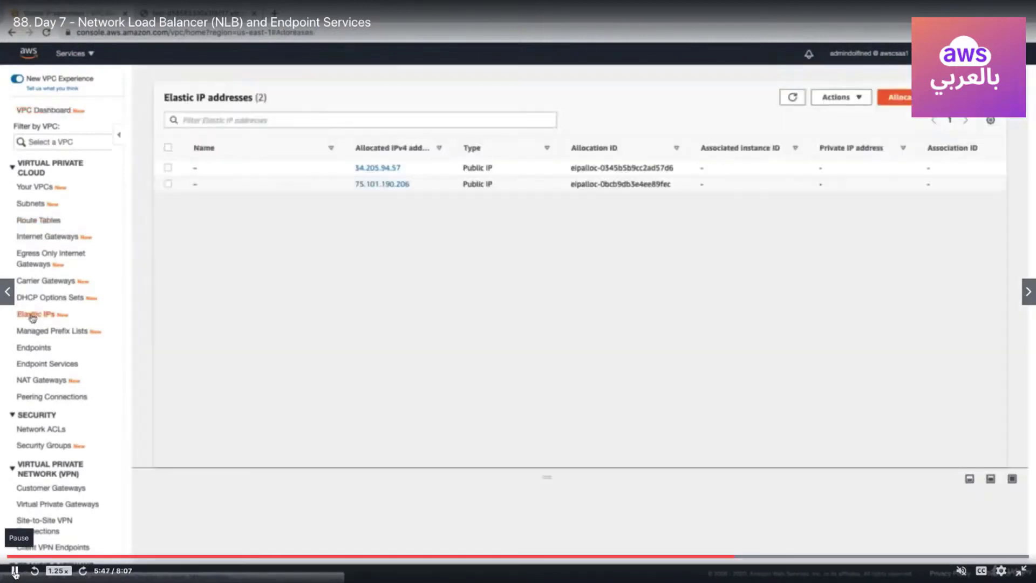
pyautogui.click(15, 573)
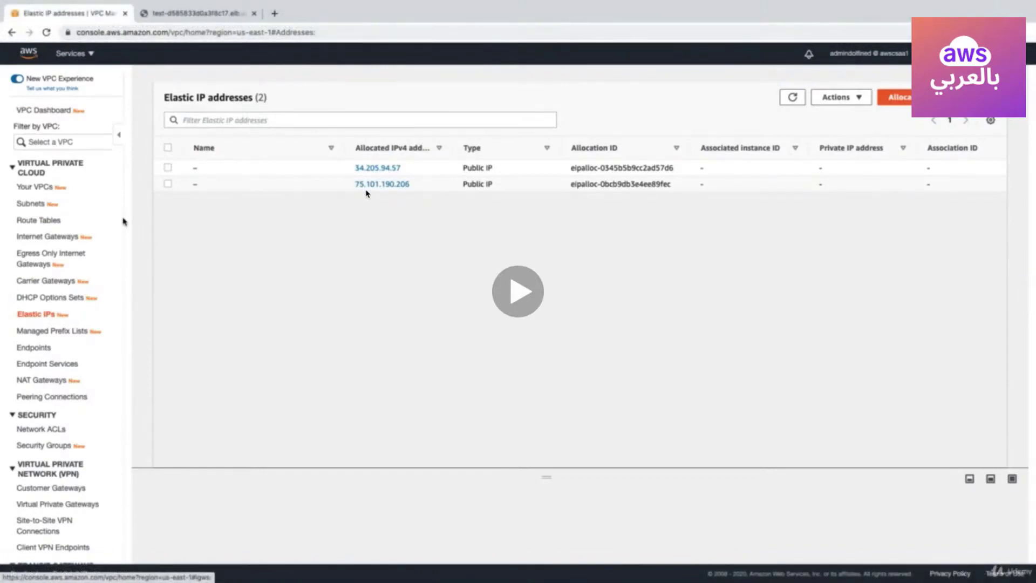
# Step: Play the demo onward, pausing at the Configure Load Balancer form and again at the us-east-1b and us-east-1c Availability Zones
pyautogui.click(515, 291)
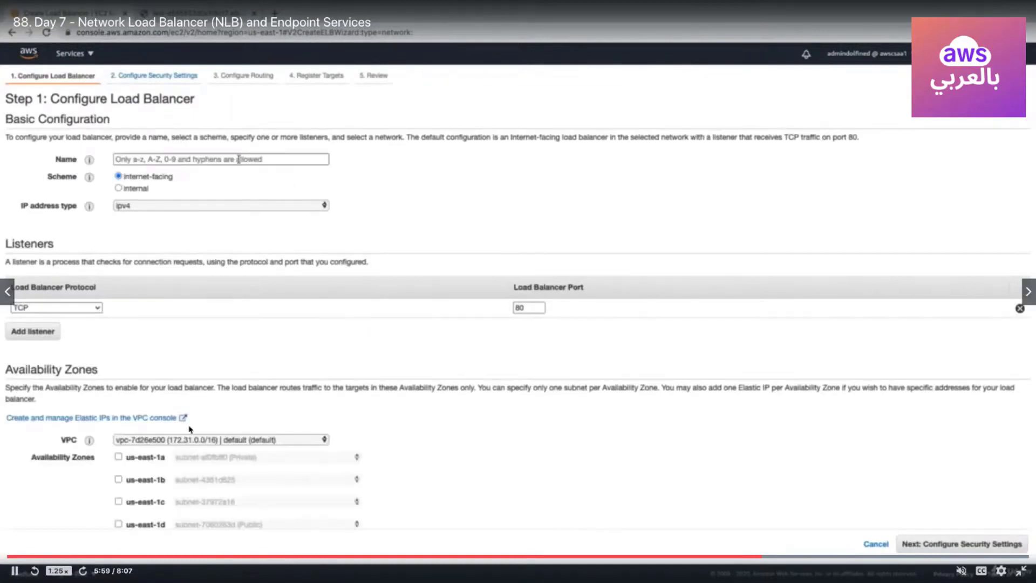
pyautogui.click(15, 572)
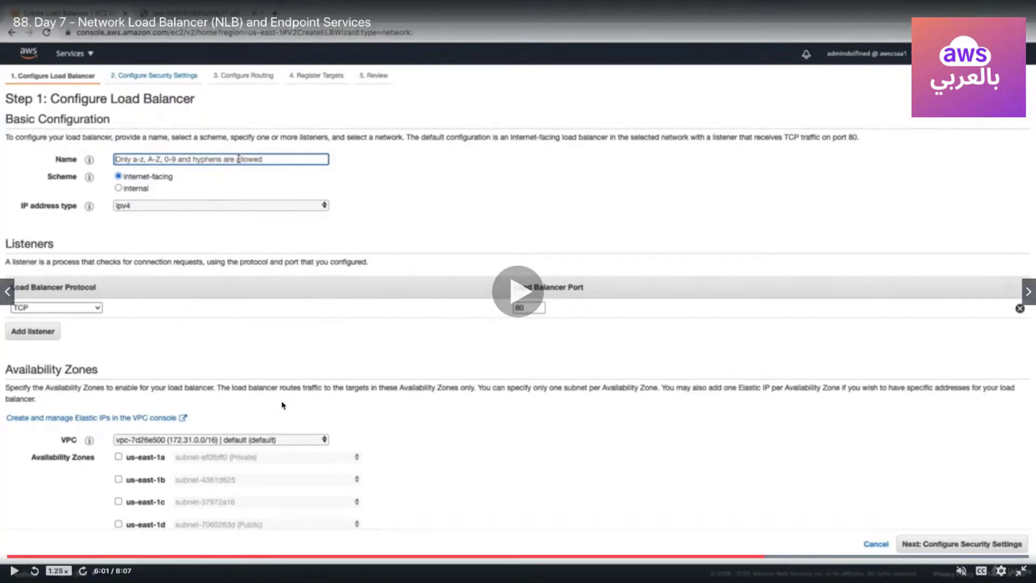
pyautogui.click(14, 570)
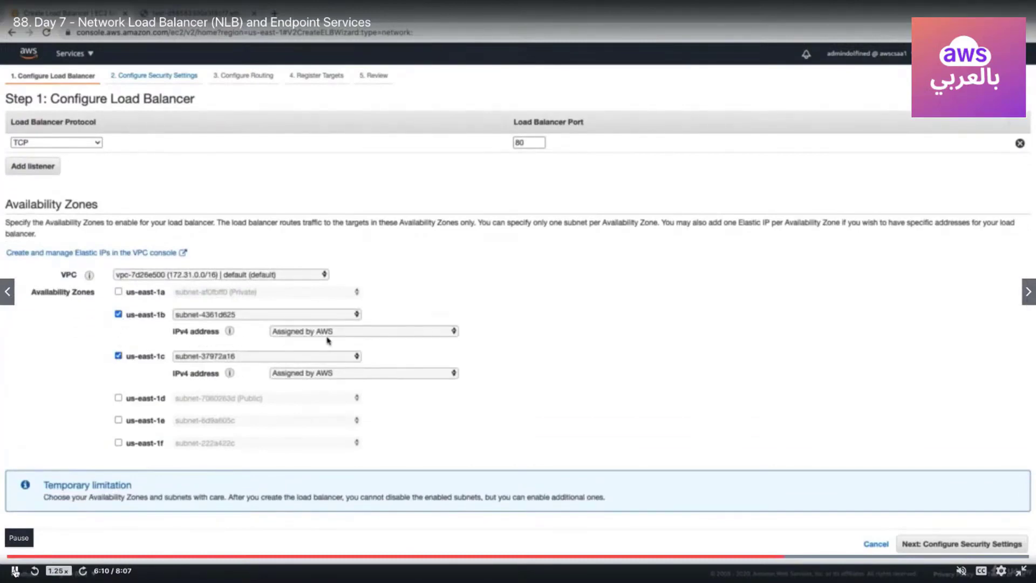
pyautogui.click(16, 570)
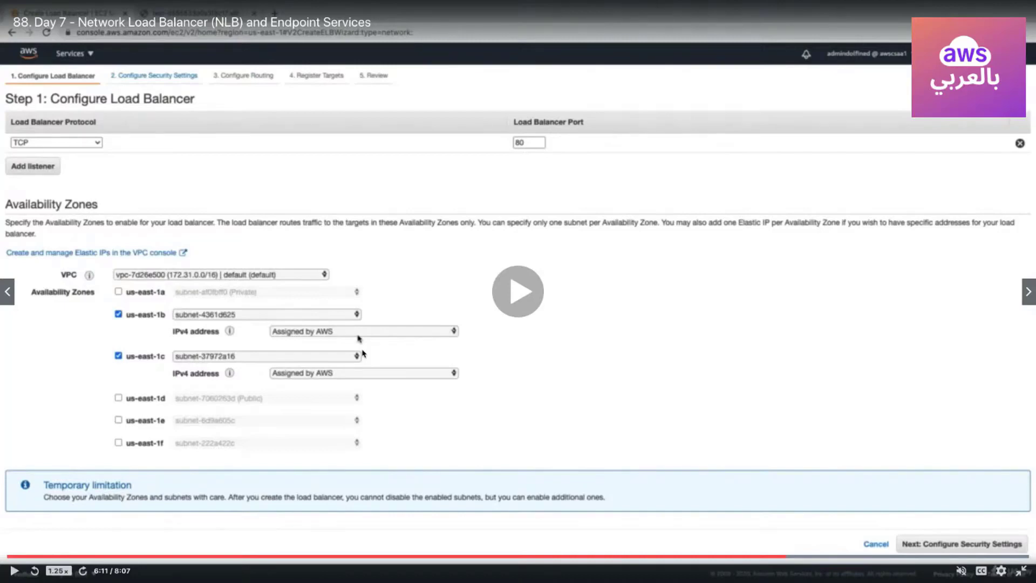
# Step: Play the demo in short stretches, pausing at each Elastic IP choice for the us-east-1b and us-east-1c subnets
pyautogui.click(13, 570)
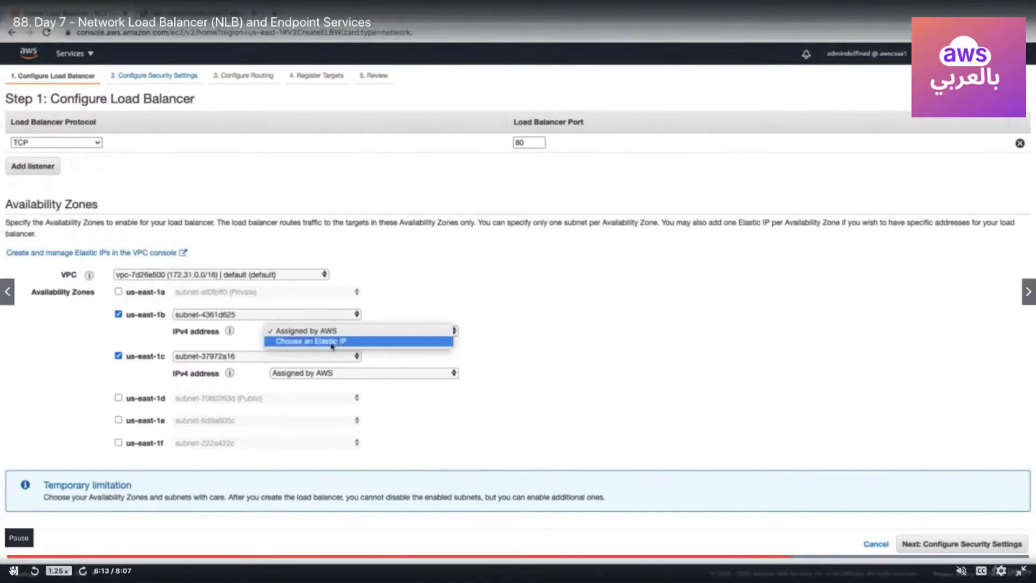
pyautogui.click(13, 571)
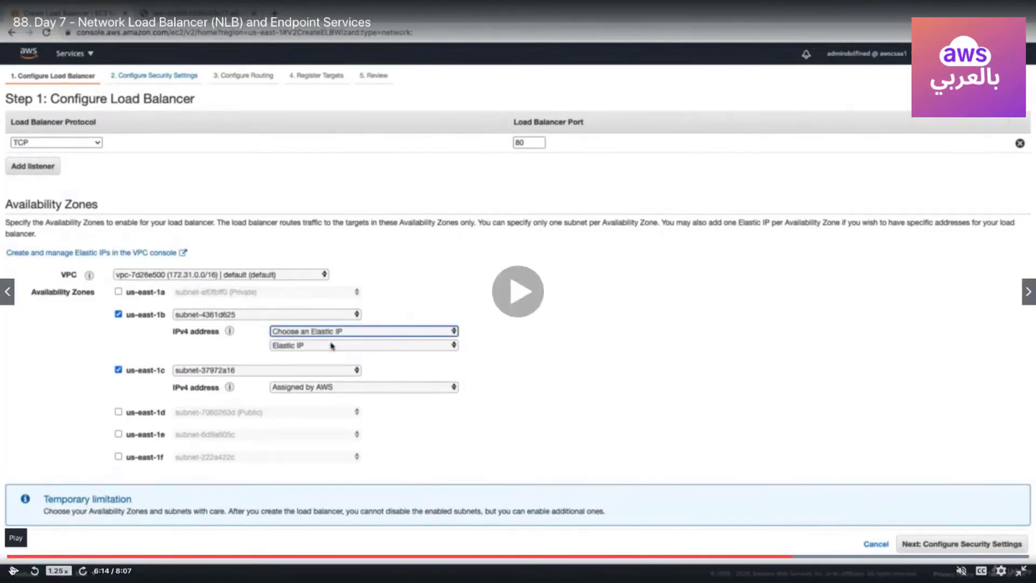
pyautogui.click(13, 570)
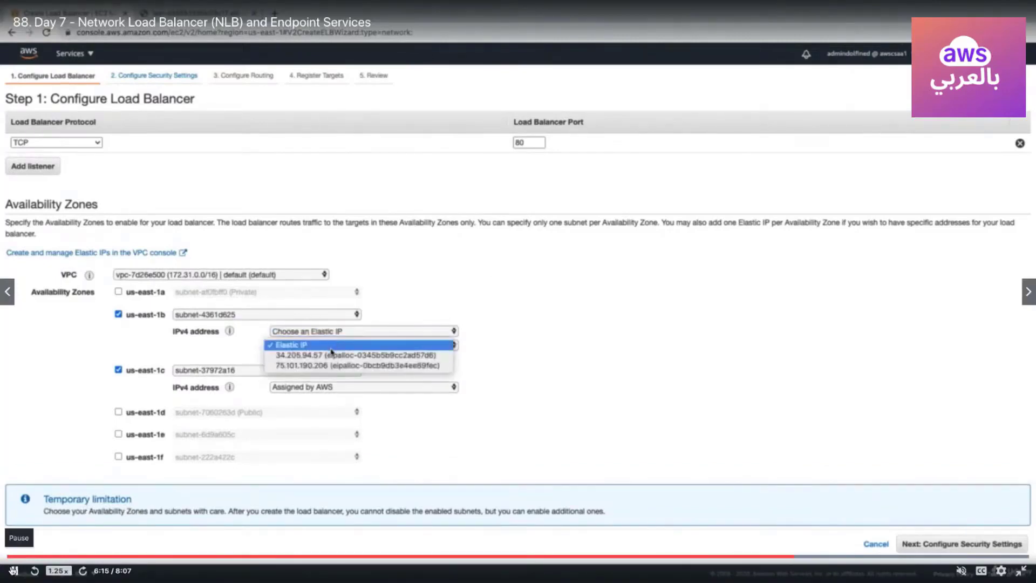
pyautogui.click(13, 570)
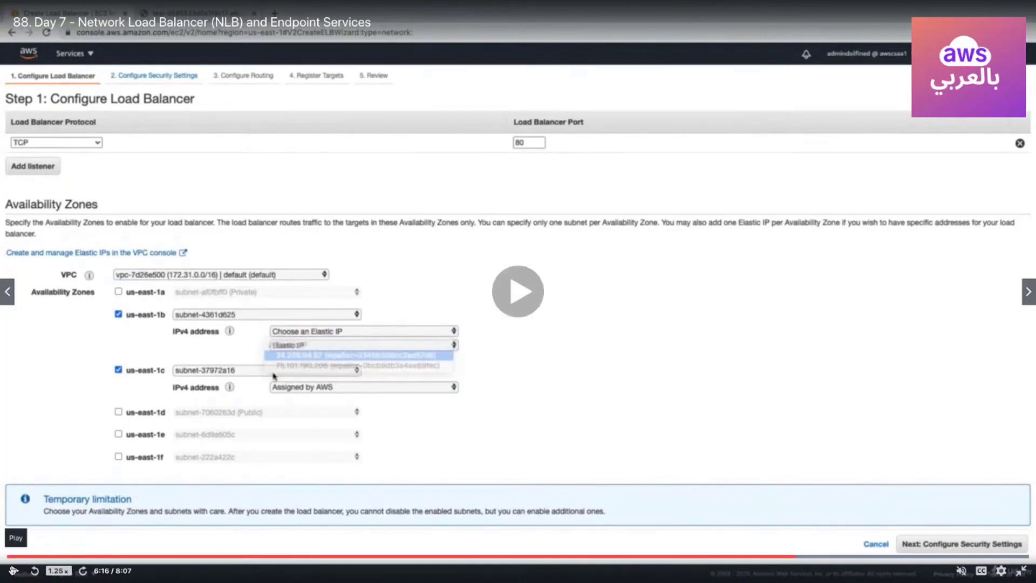
pyautogui.click(13, 570)
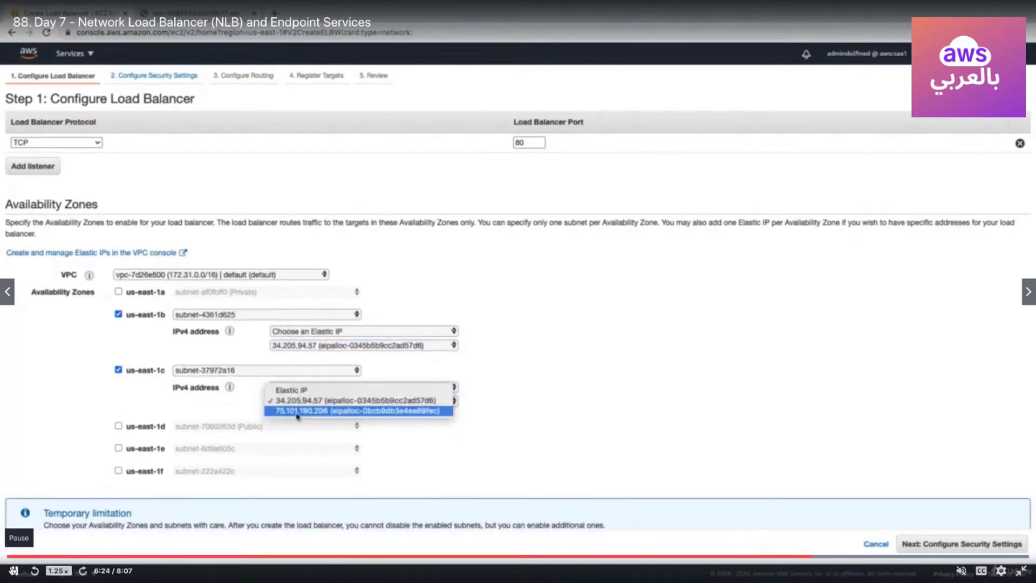
pyautogui.click(14, 571)
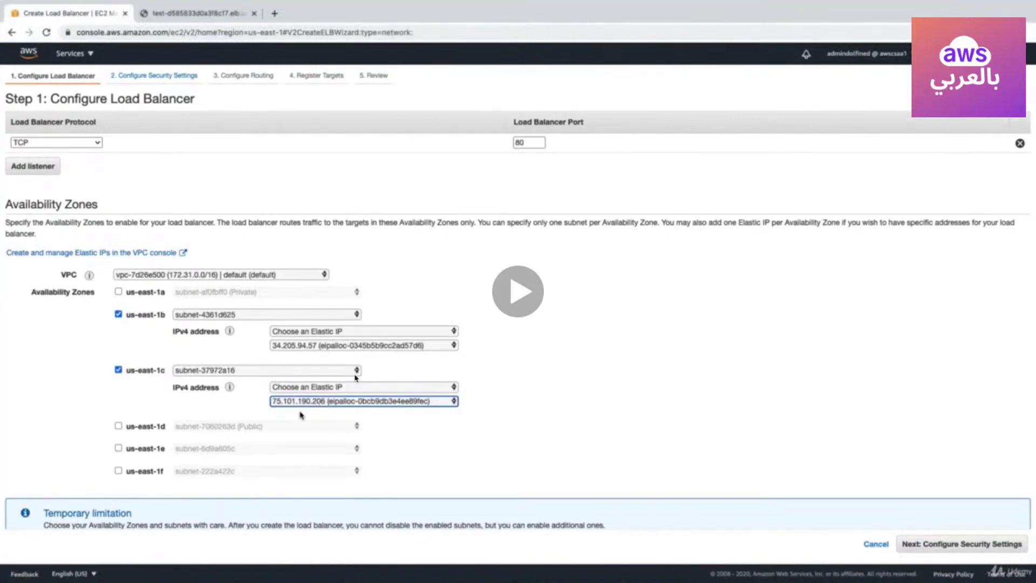
# Step: Play the demo through to Configure Routing and pause where the new target group is named ABC
pyautogui.click(301, 415)
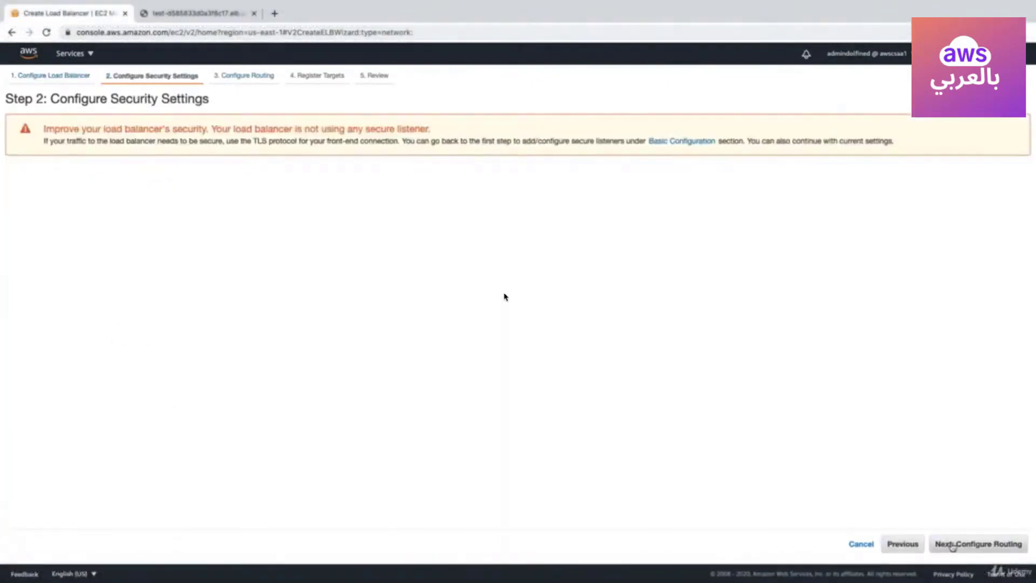
pyautogui.moveTo(134, 479)
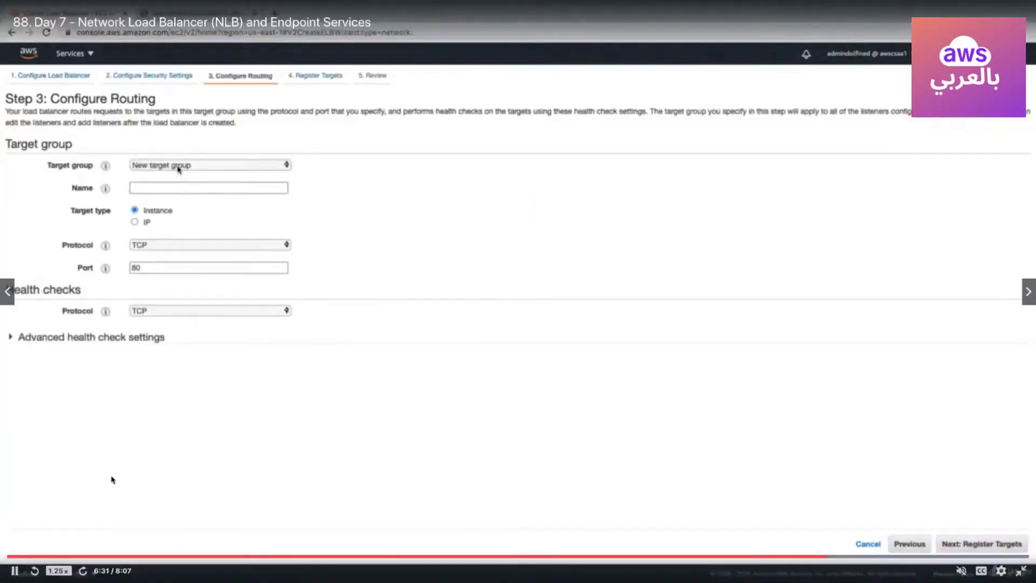
pyautogui.click(14, 570)
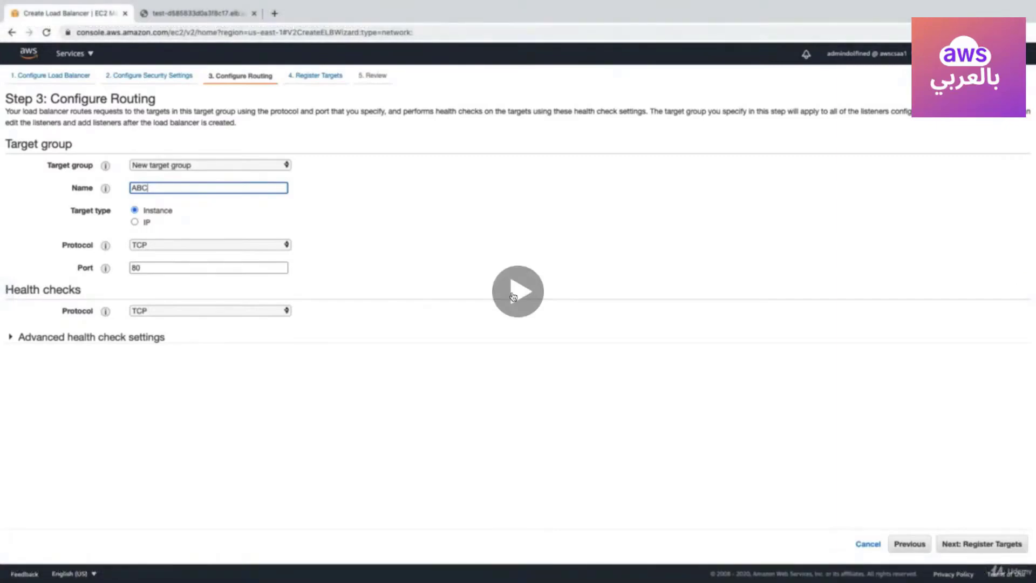
# Step: Play the demo onward, pausing at the load balancer's attributes and again at the S3 location for access logs
pyautogui.click(513, 296)
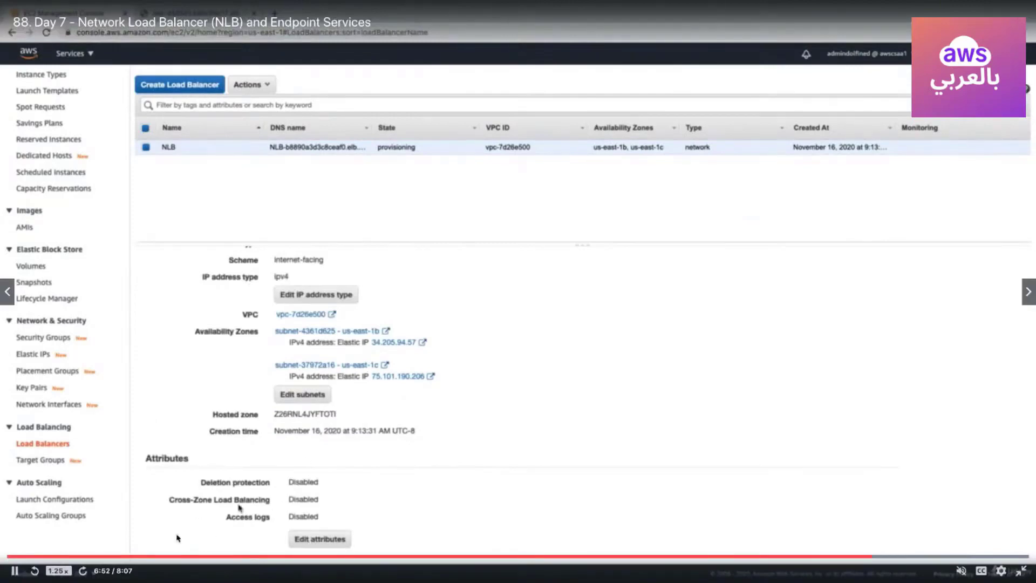
pyautogui.click(15, 570)
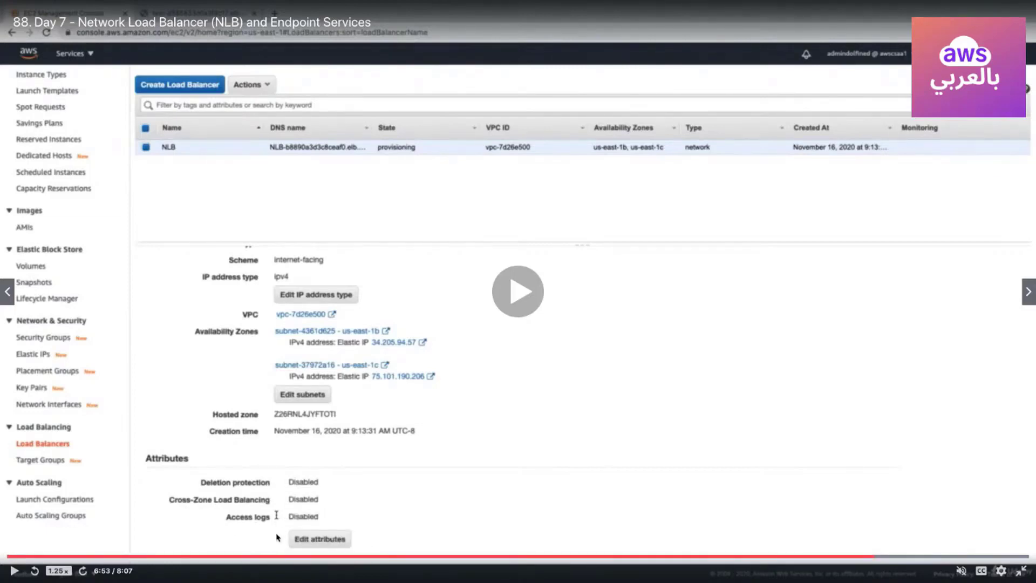
pyautogui.click(16, 571)
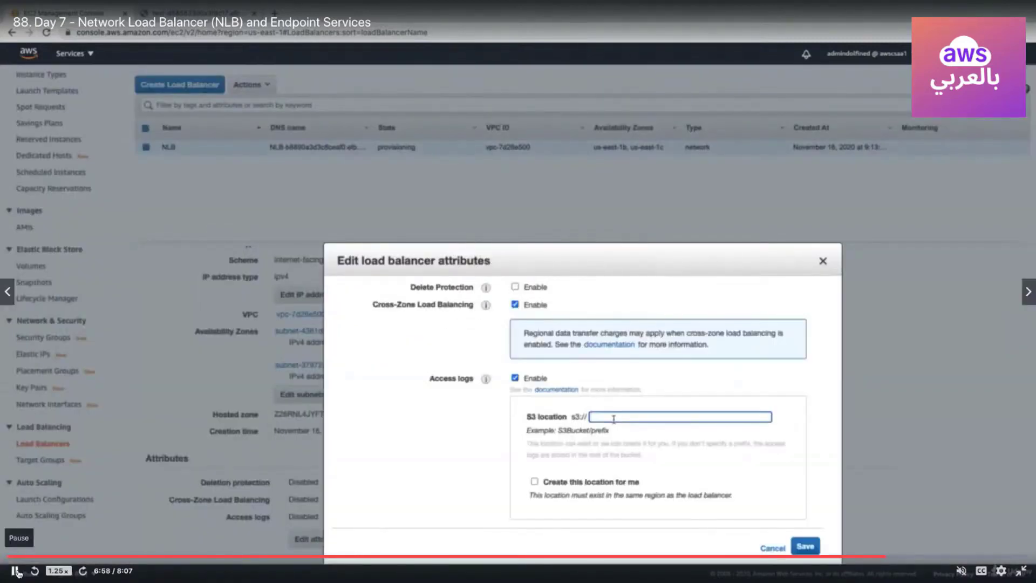
pyautogui.press('space')
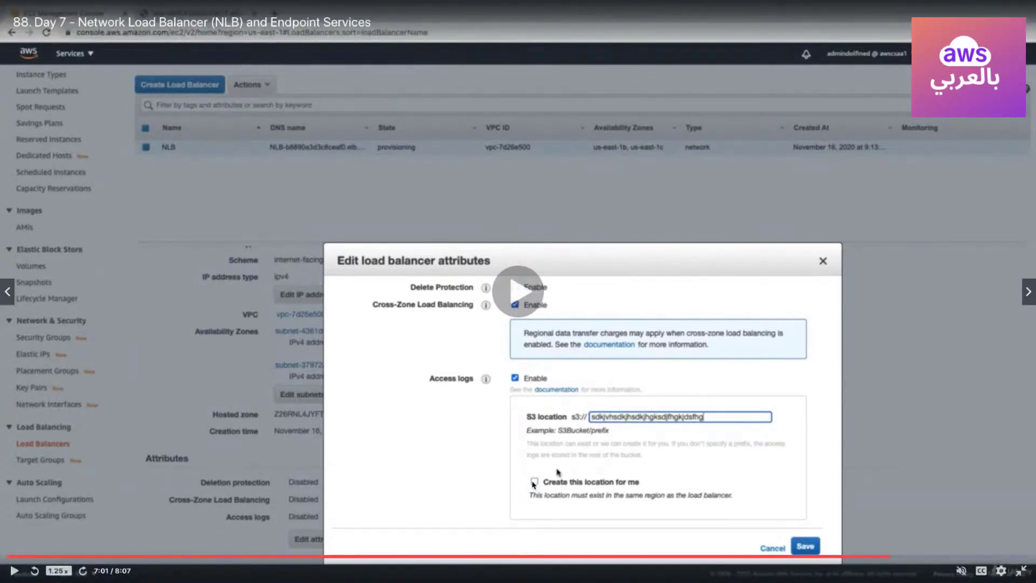
# Step: Play the lecture to about 7:43, leave full screen and switch to the hands-on lab slide in PowerPoint
pyautogui.click(15, 571)
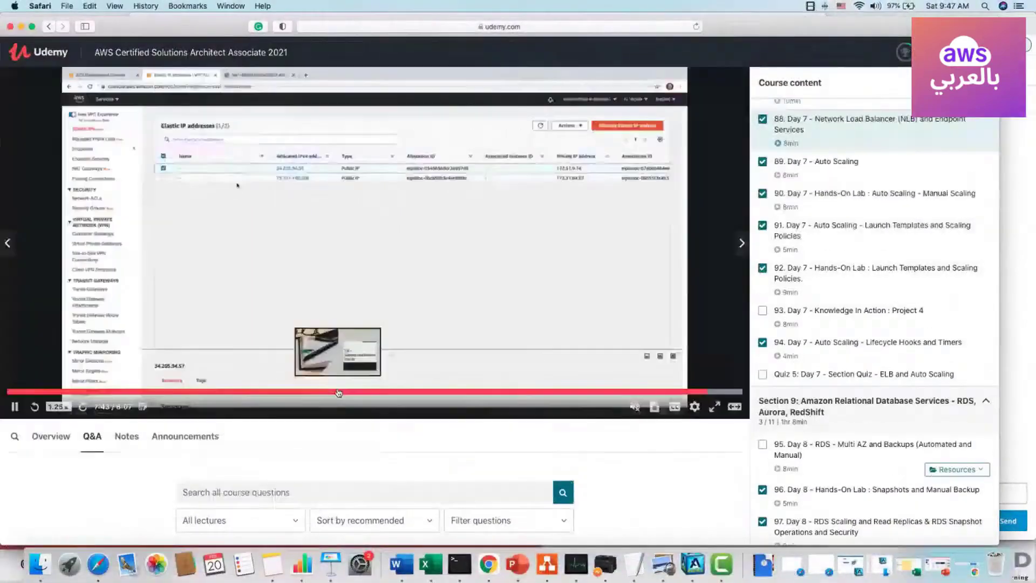
pyautogui.click(516, 567)
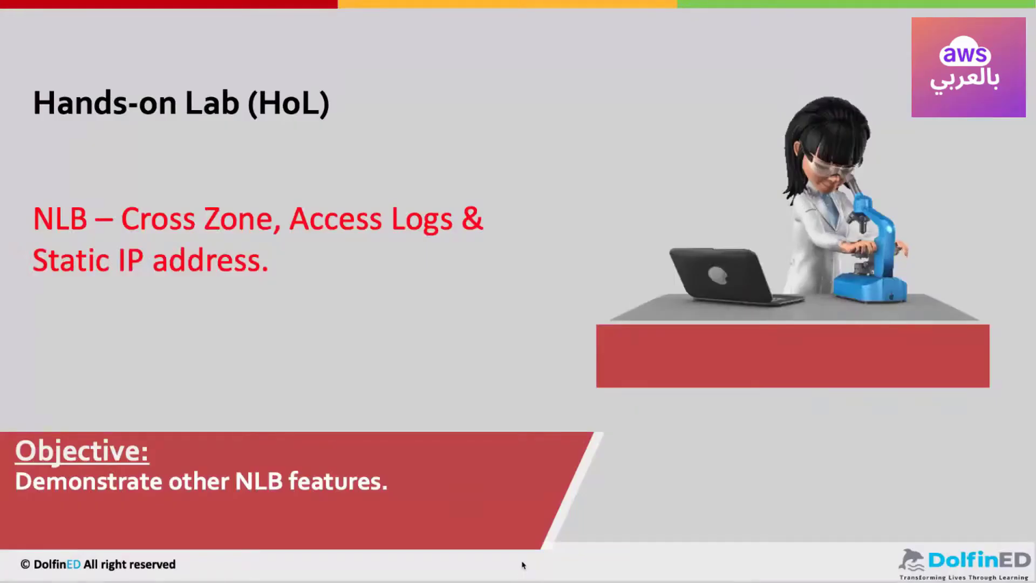
# Step: Advance the presentation from the Network Load Balancer hands-on lab slide to the following slide
pyautogui.press('Right')
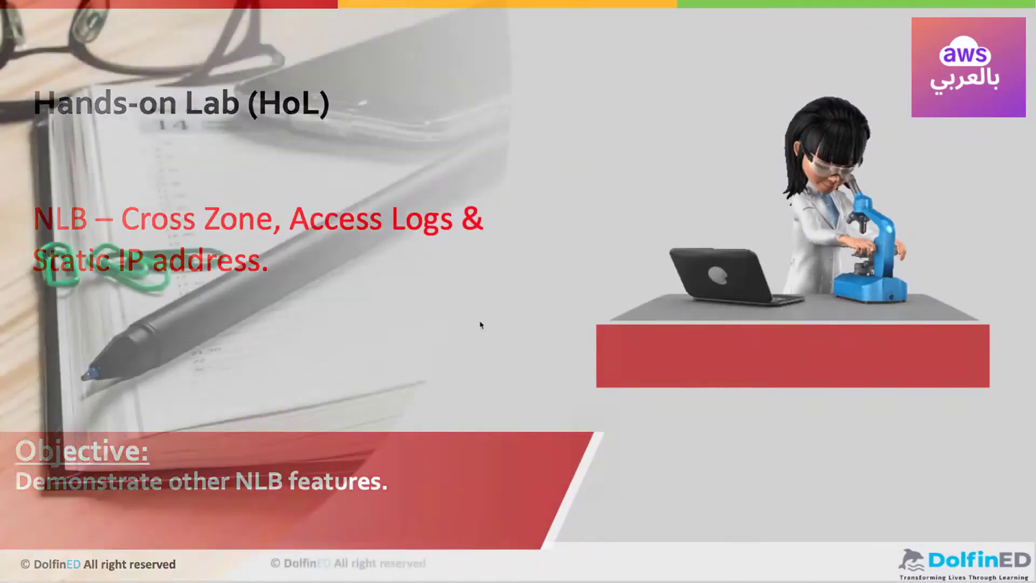
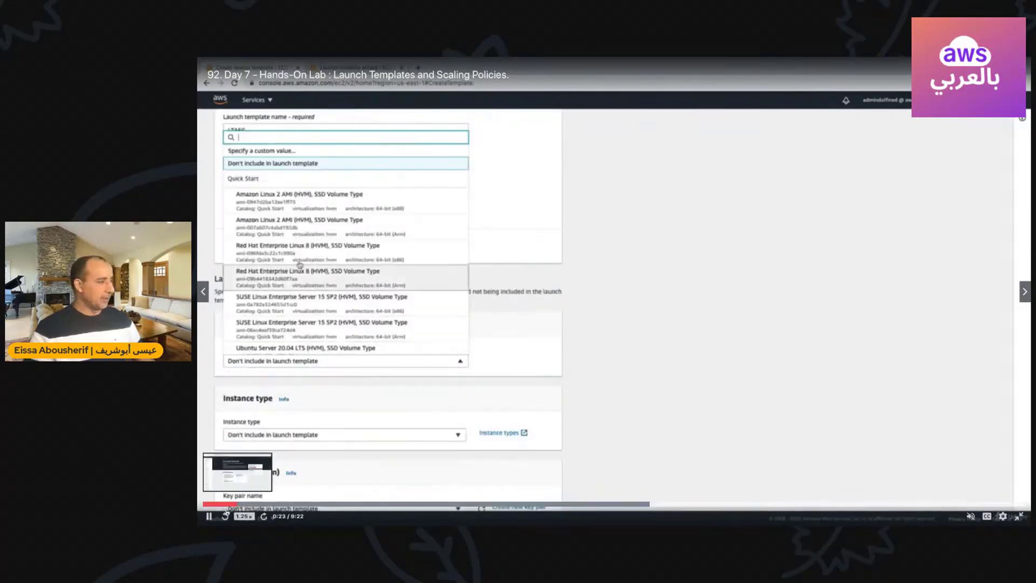
# Step: Play the Launch Templates and Scaling Policies lecture in short stretches, pausing at the AMI list, the network settings and the network interfaces section
pyautogui.click(209, 516)
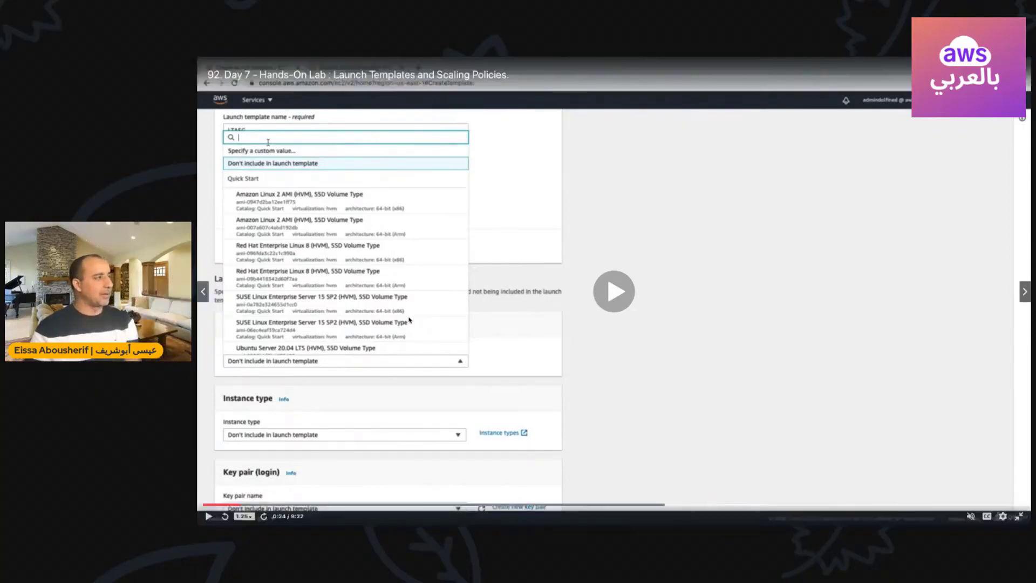
pyautogui.click(209, 516)
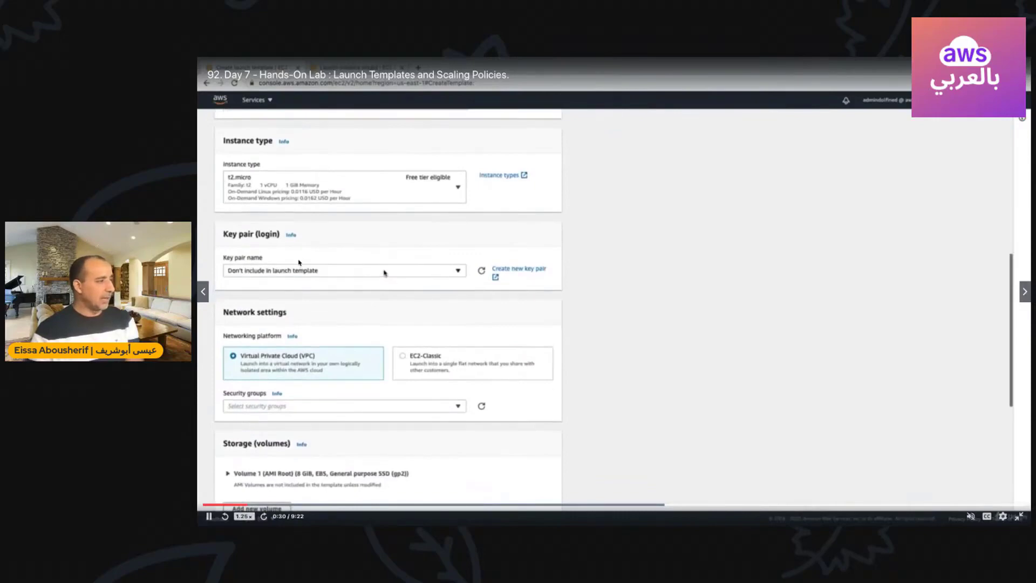
pyautogui.click(209, 516)
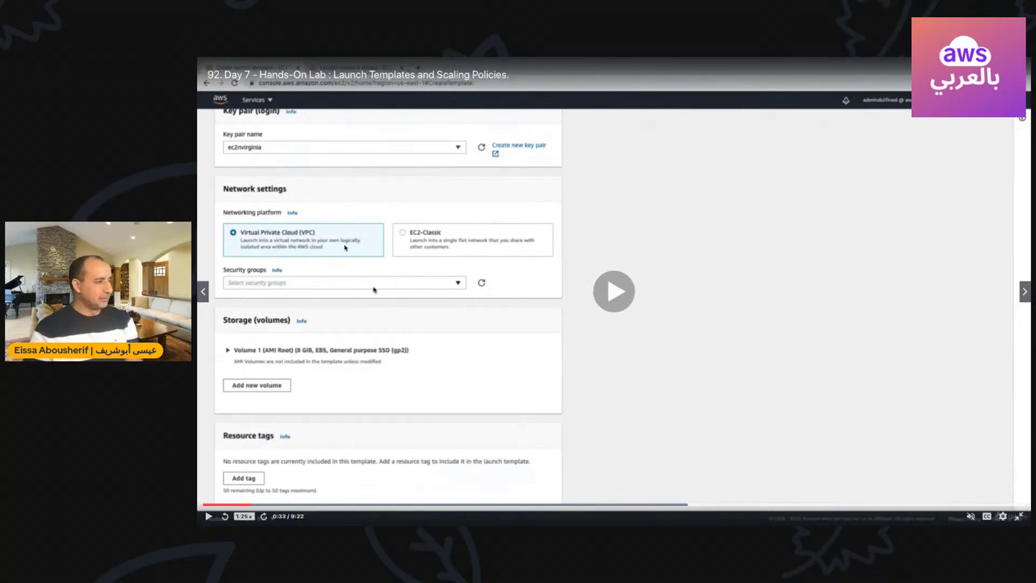
pyautogui.click(209, 516)
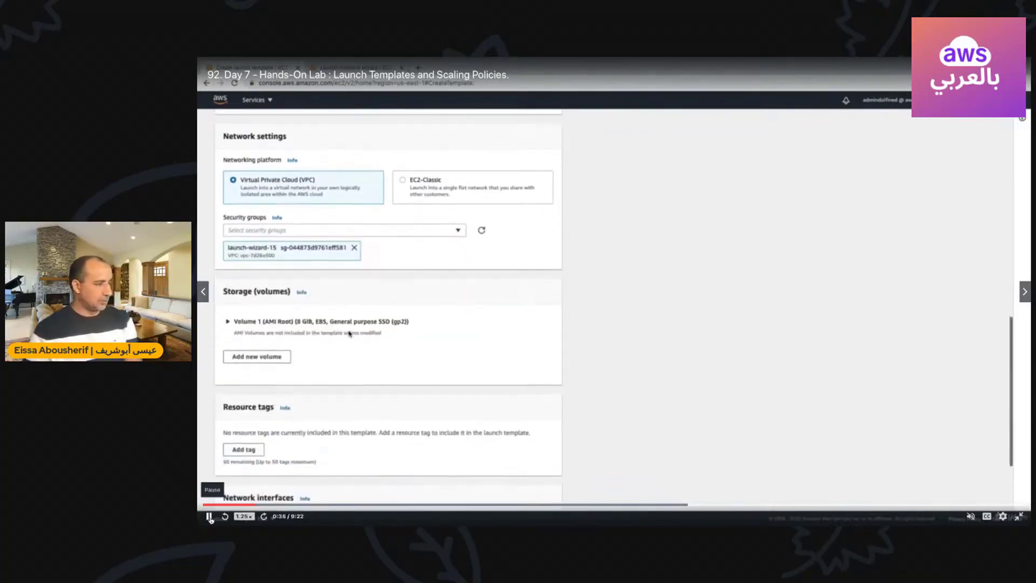
pyautogui.click(209, 516)
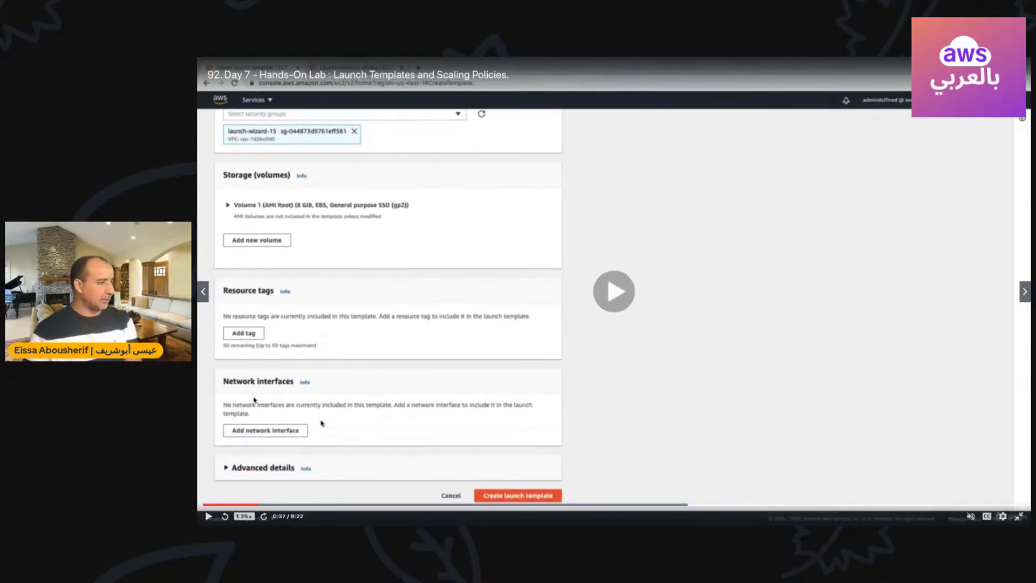
# Step: Play on through the launch template's Advanced details, pausing at the IAM instance profile and again at the placement group options
pyautogui.click(209, 517)
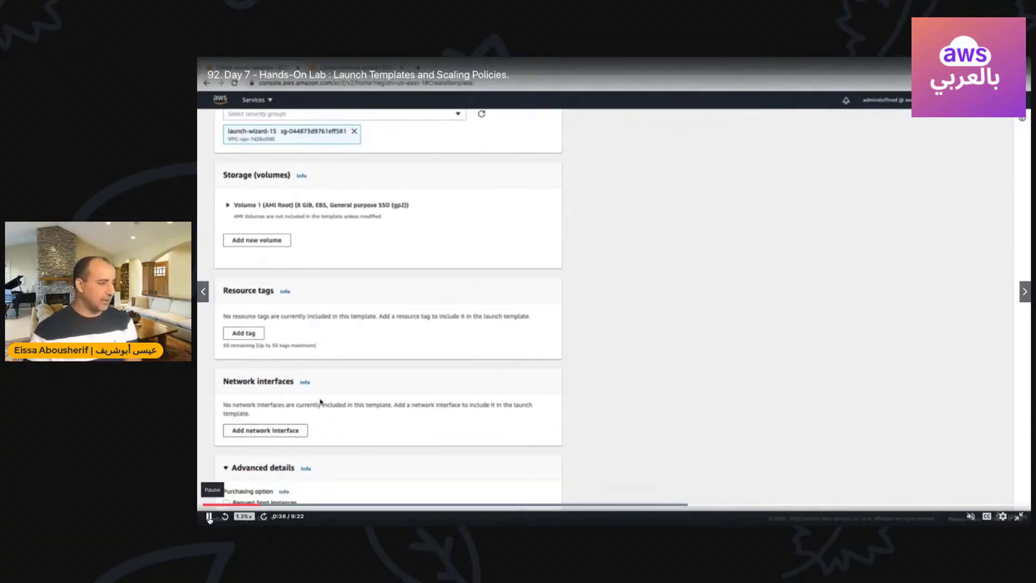
pyautogui.click(209, 517)
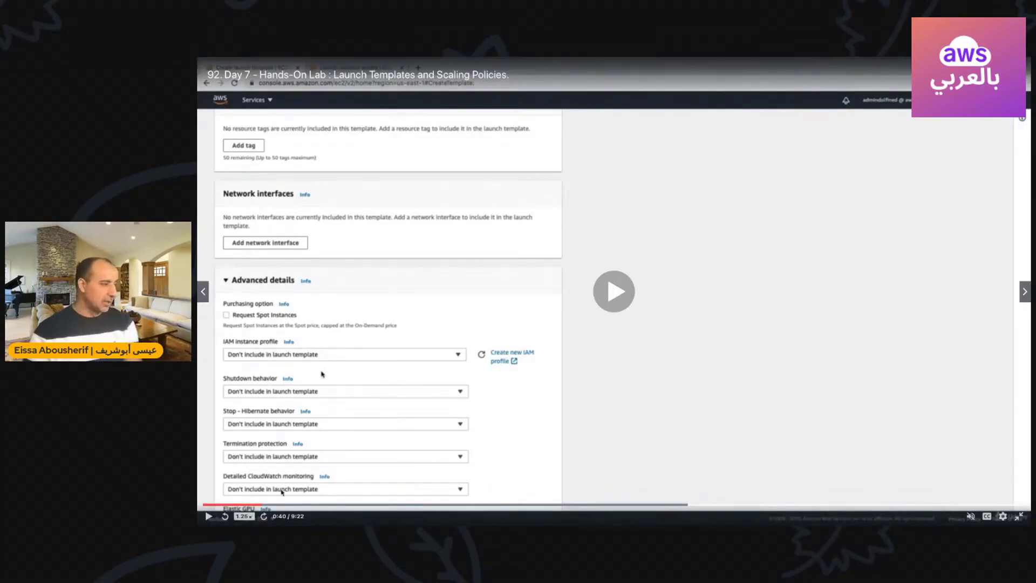
pyautogui.click(209, 516)
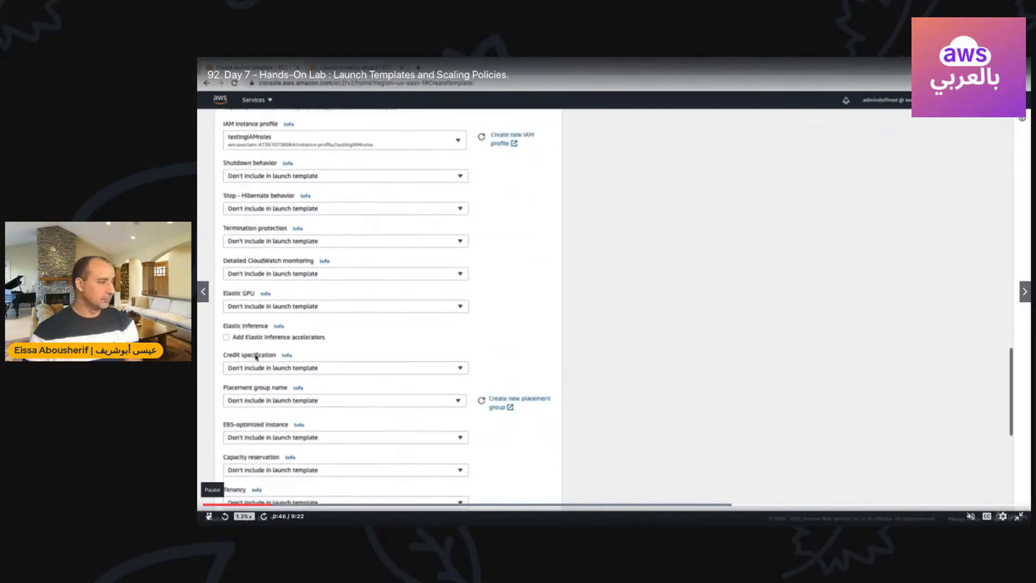
pyautogui.click(209, 516)
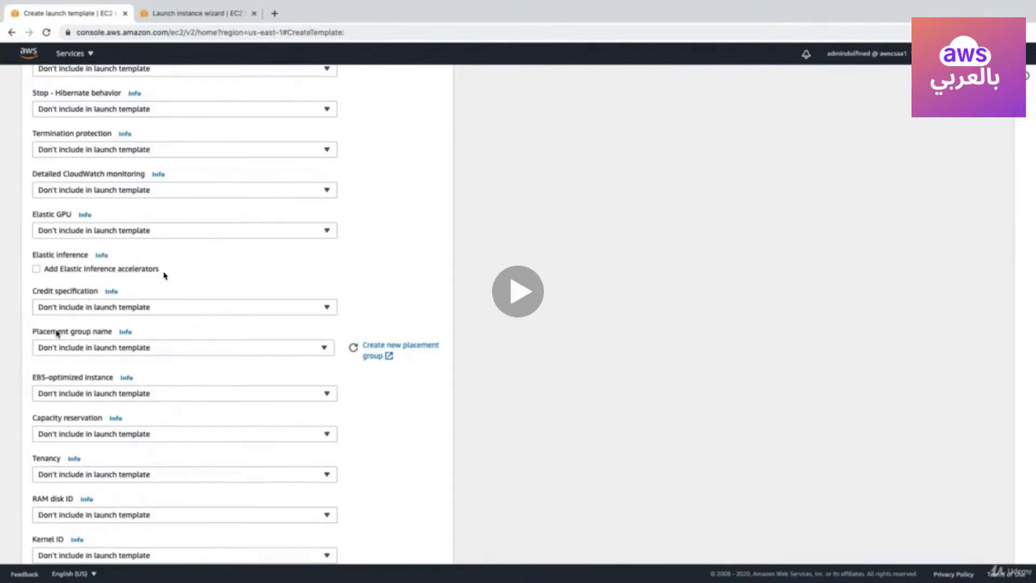
# Step: Play on to the Launch templates list, pausing at the LTASG template's actions for launching instances and modifying the template
pyautogui.moveTo(165, 265)
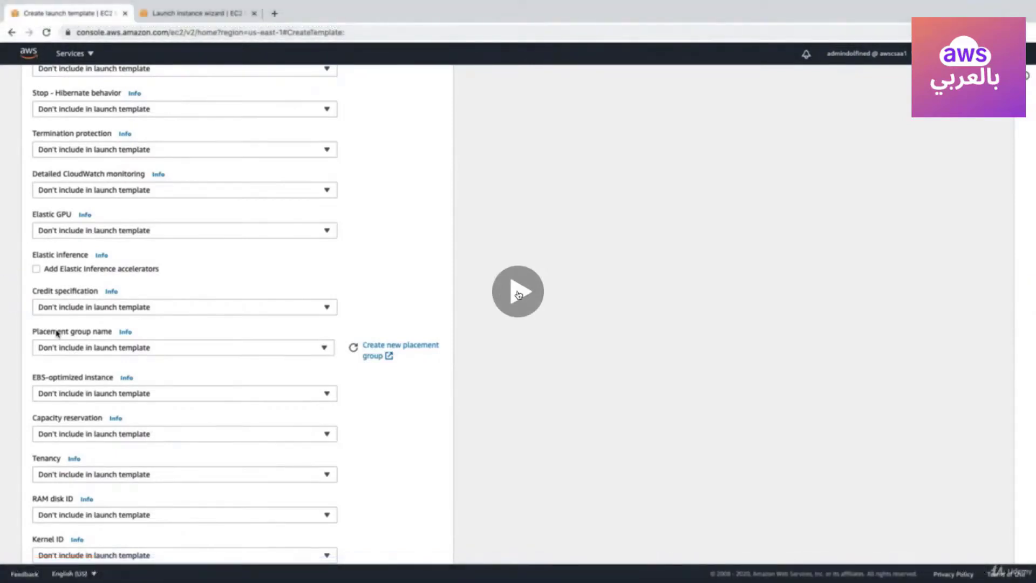
pyautogui.click(518, 293)
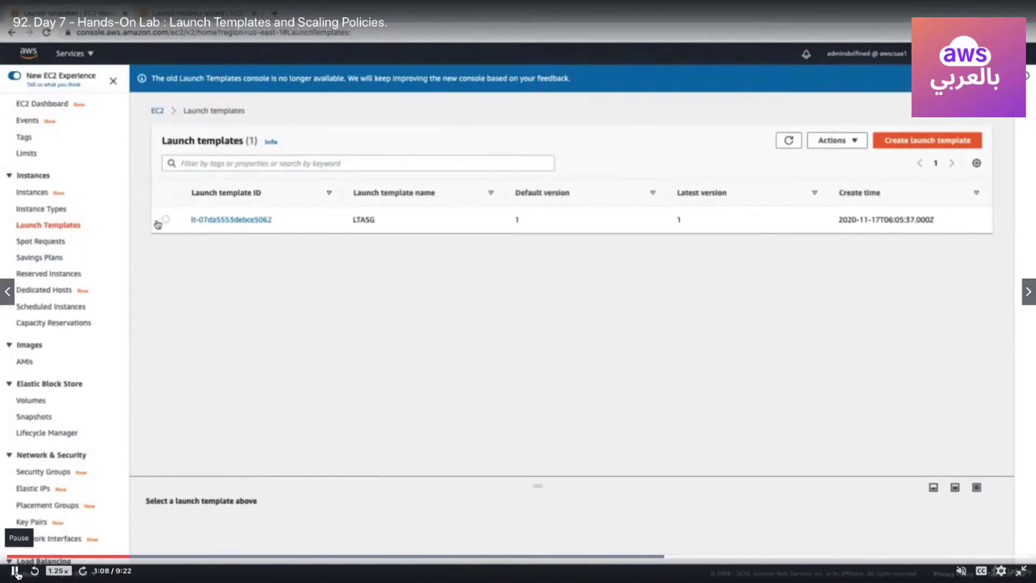
pyautogui.click(15, 571)
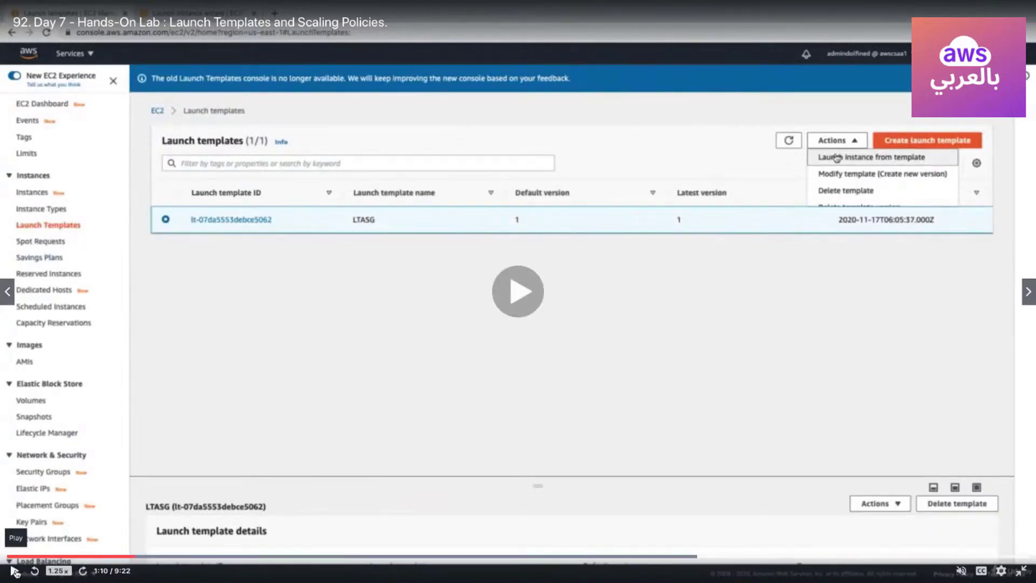
pyautogui.click(15, 571)
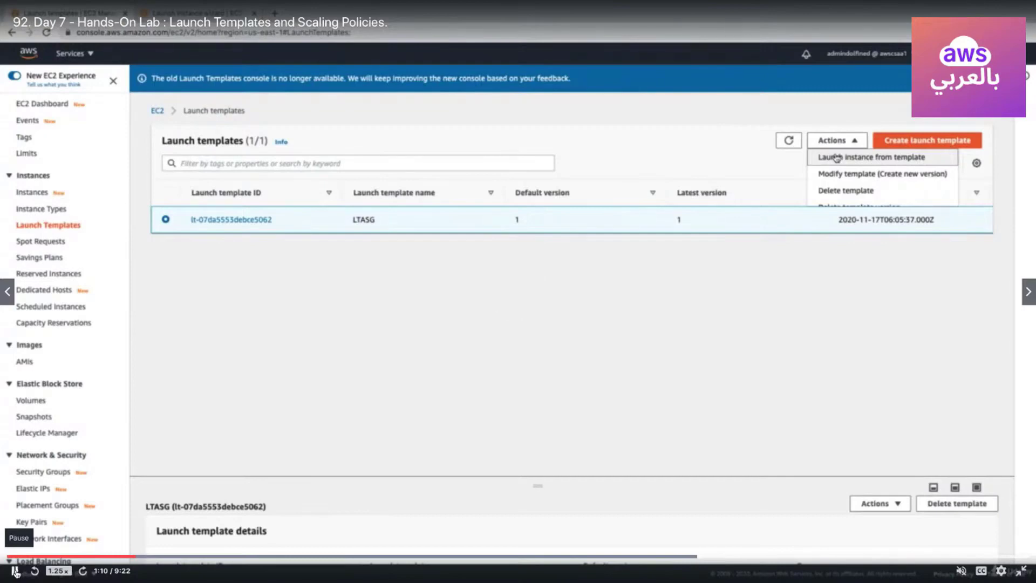
pyautogui.click(15, 571)
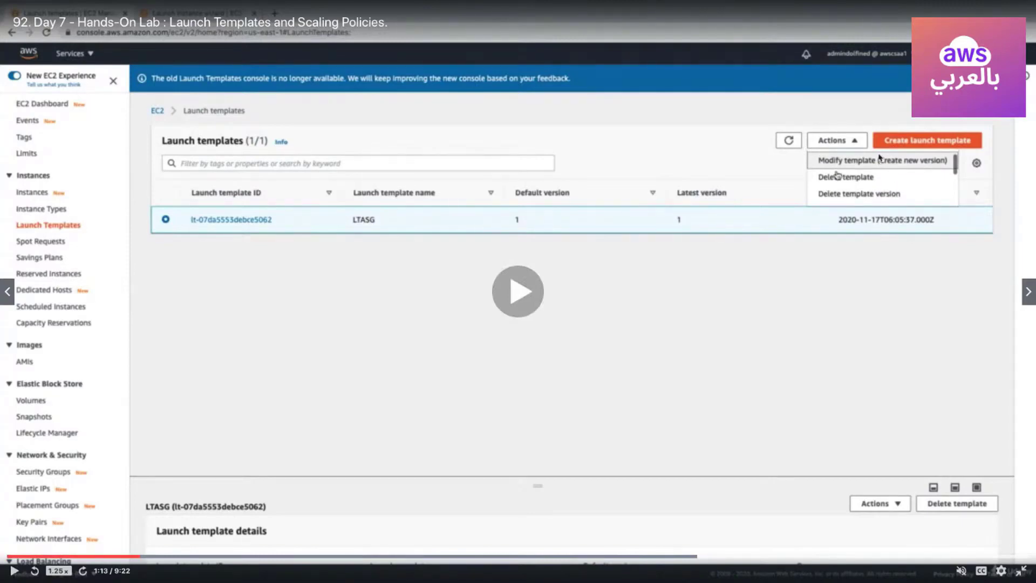
# Step: Play on through creating the ASGLT Auto Scaling group, pausing at the purchase options, the instances distribution and the instance types
pyautogui.click(14, 571)
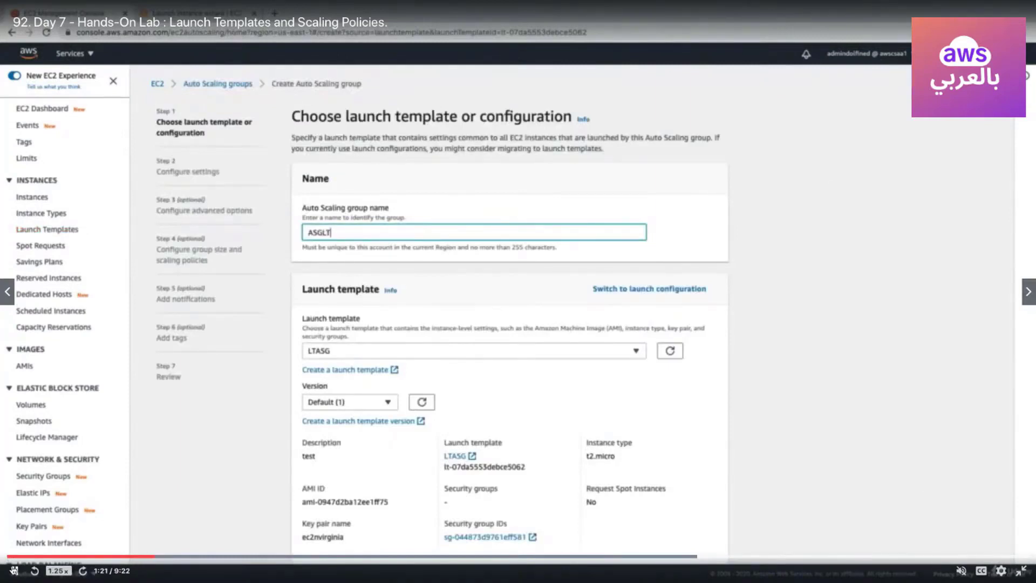
pyautogui.click(14, 571)
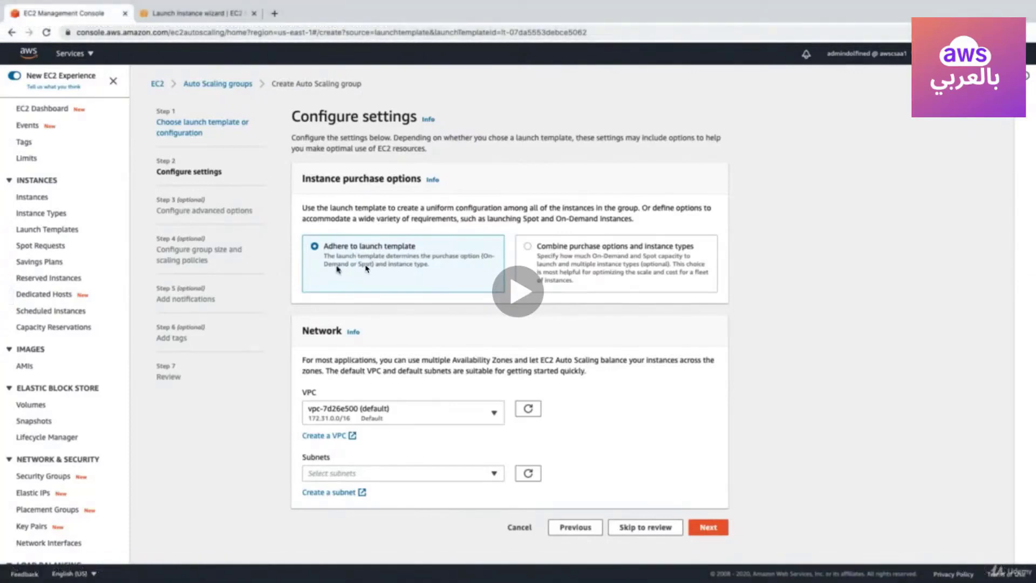
pyautogui.click(519, 293)
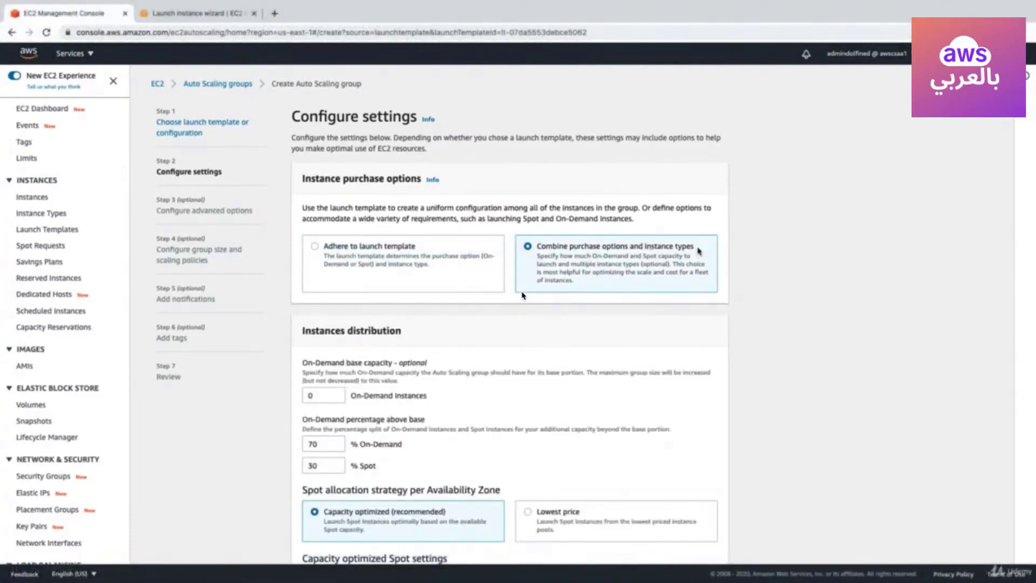
pyautogui.click(519, 294)
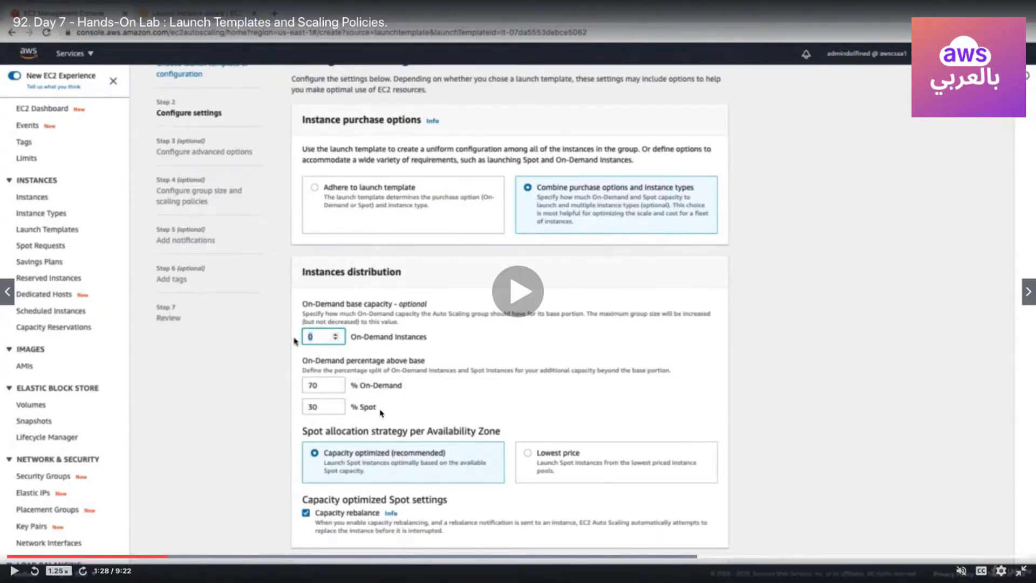
pyautogui.click(22, 569)
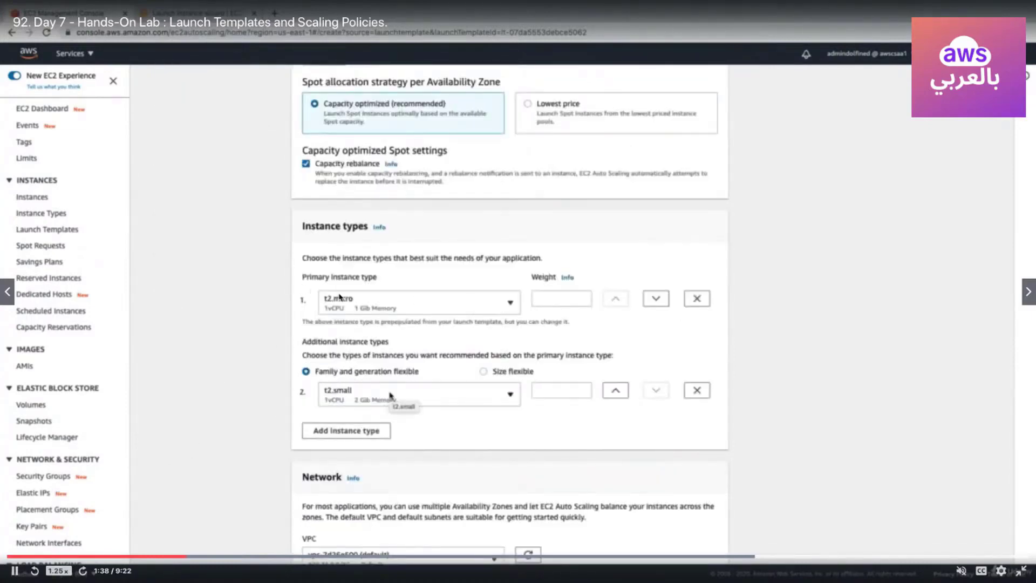
pyautogui.click(15, 570)
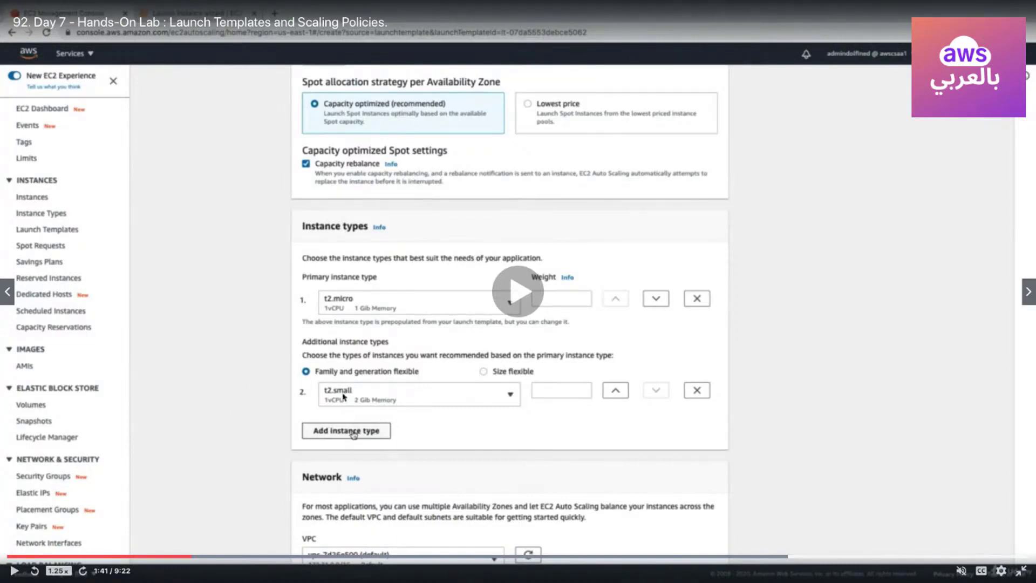
# Step: Play the demo to about 2:01, pause it, and rewind to the group size and scaling policies page at about 1:56
pyautogui.click(14, 571)
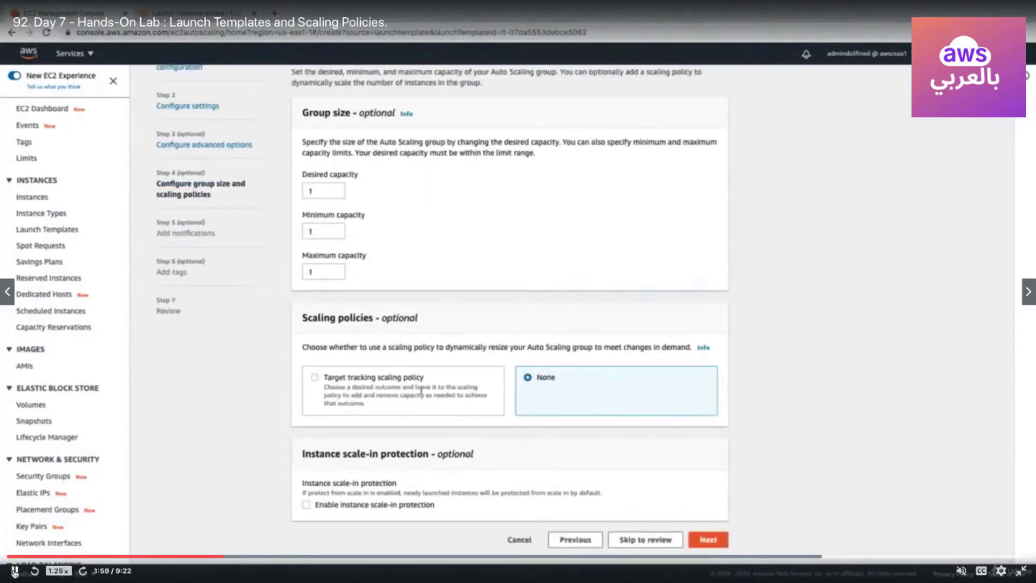
pyautogui.click(15, 570)
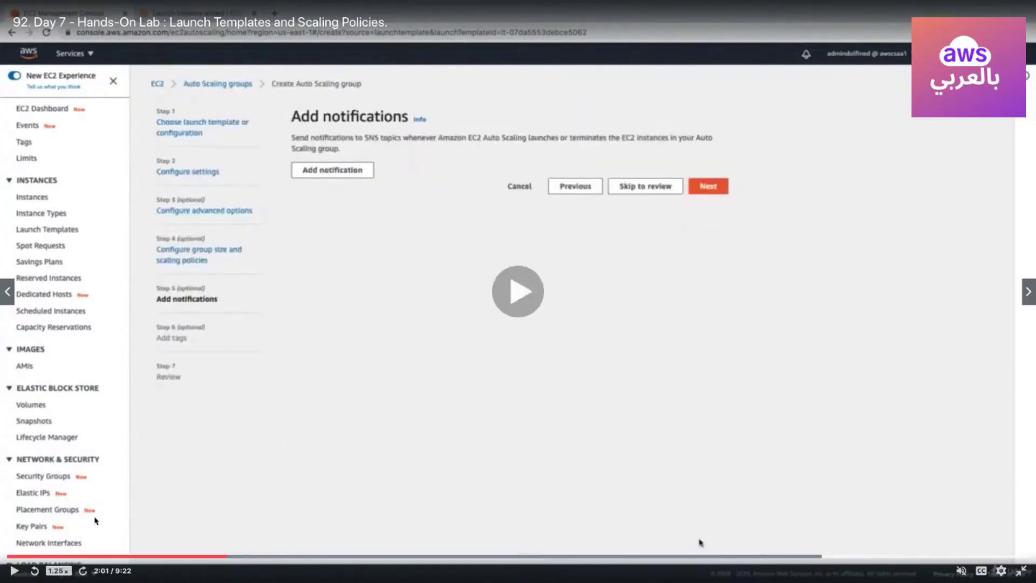
pyautogui.click(220, 556)
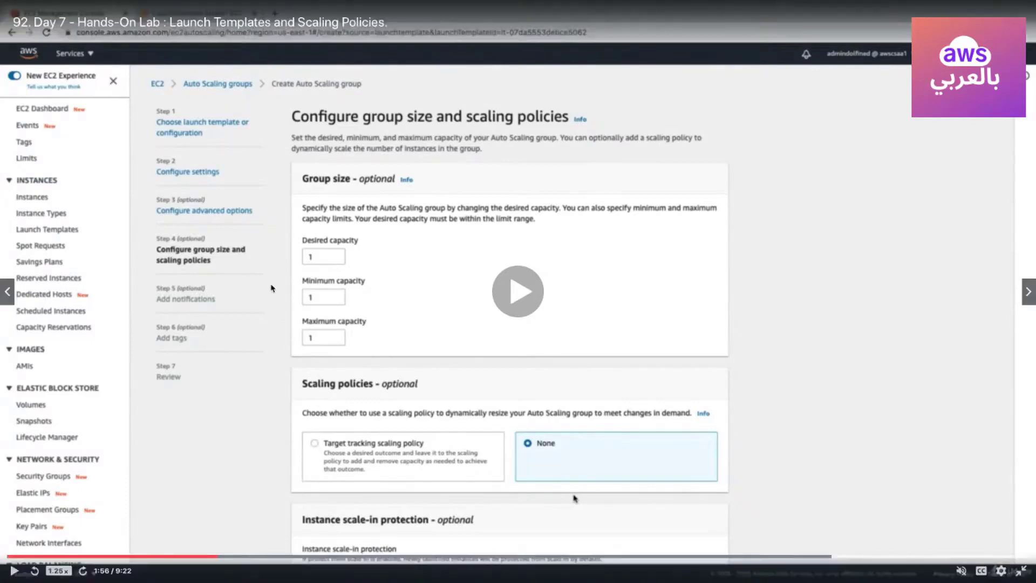
# Step: Play past the launched instance, rewind to about 2:22, and pause at the scaling policies and scheduled actions of the ASGLT group
pyautogui.click(519, 294)
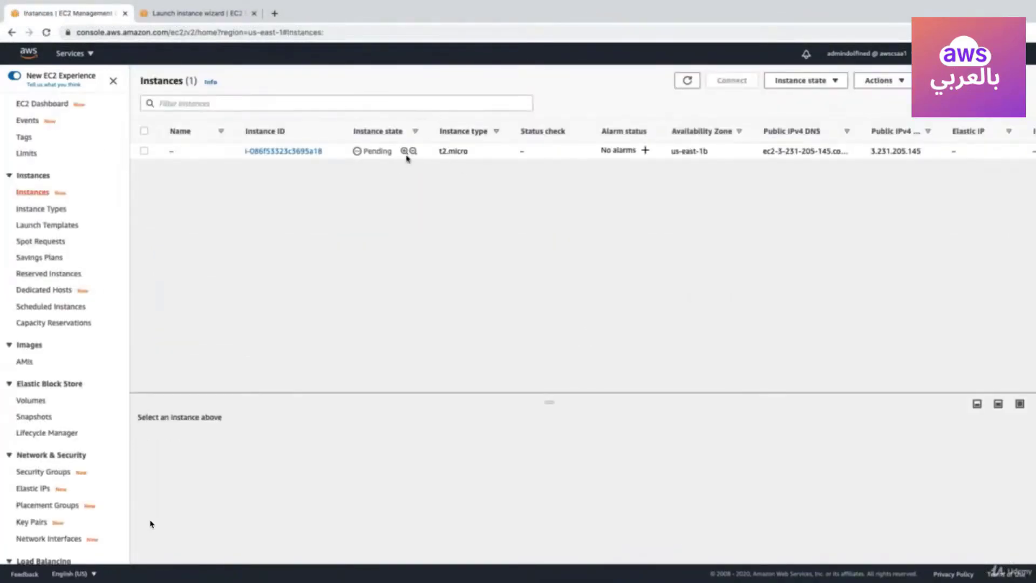
pyautogui.moveTo(377, 148)
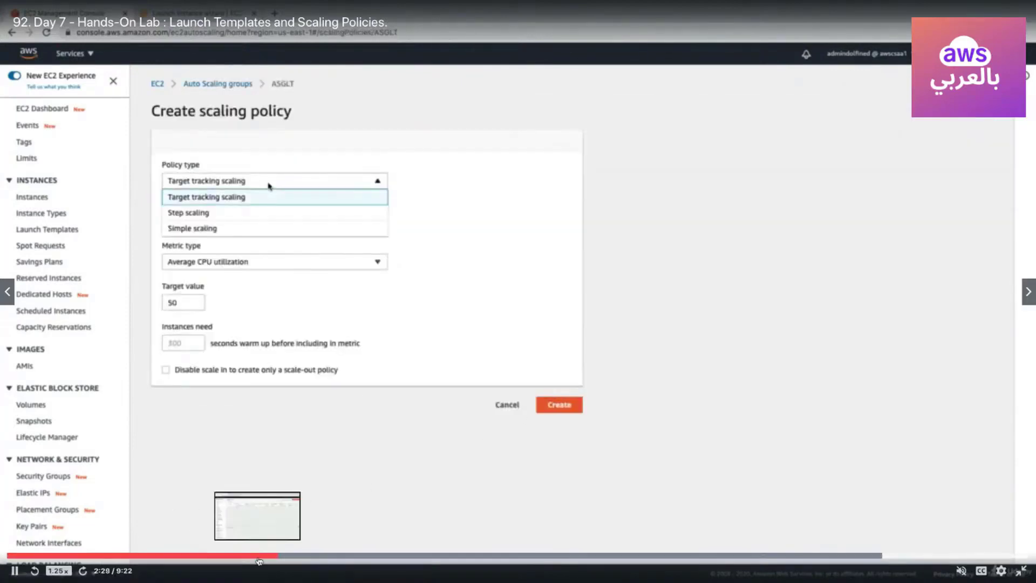
pyautogui.click(259, 555)
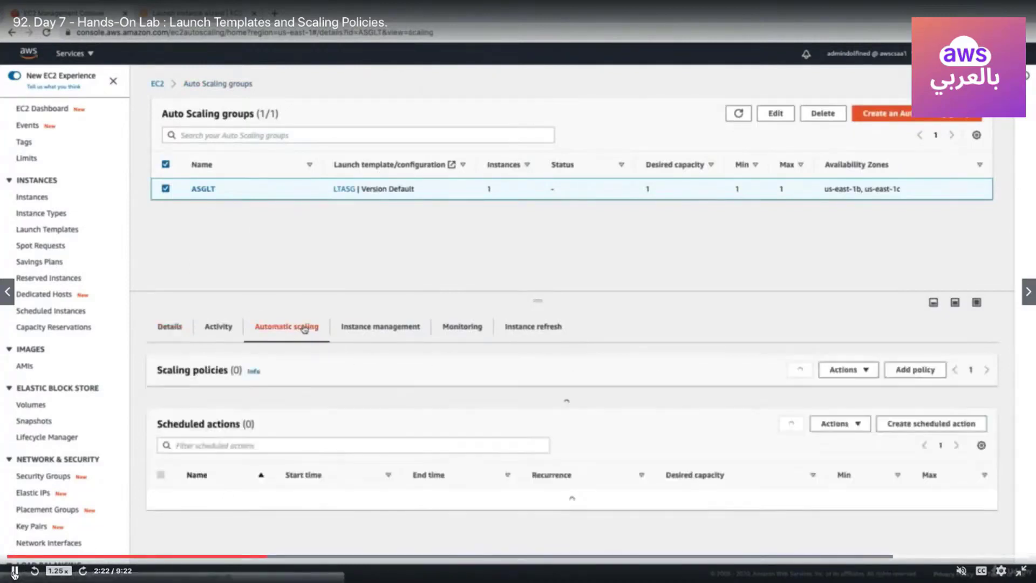
pyautogui.click(14, 571)
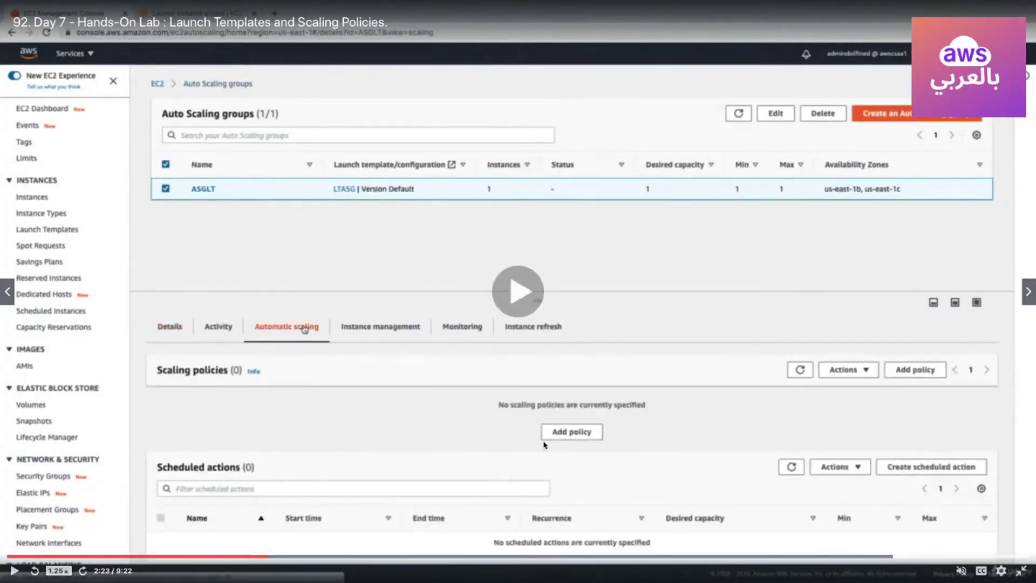
pyautogui.click(15, 571)
pyautogui.click(15, 571)
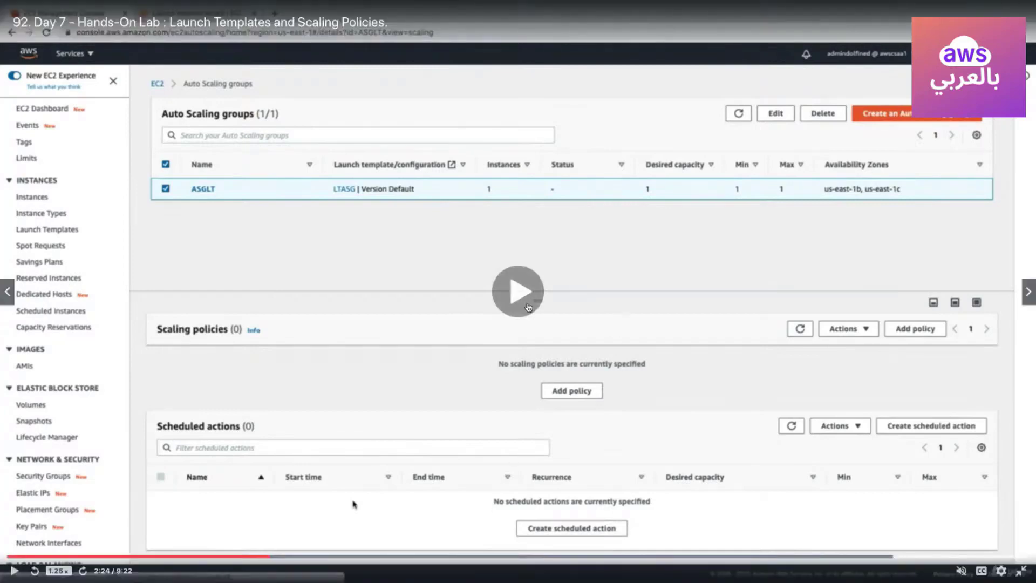
# Step: Play on, pausing at the scaling policy types, and rewind to about 2:42 to pause on the CloudWatch metric selection for the alarm
pyautogui.click(524, 299)
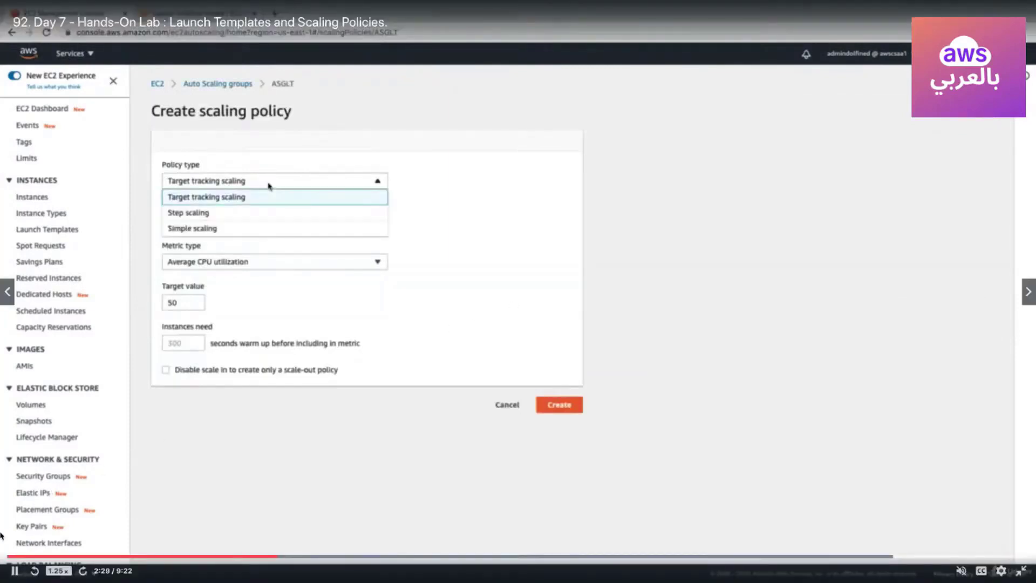
pyautogui.click(16, 570)
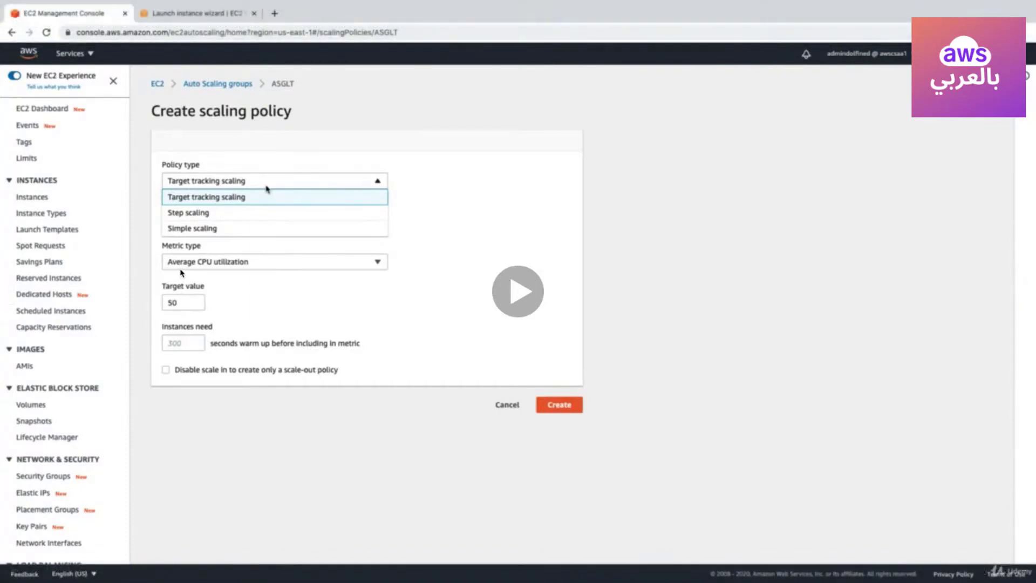
pyautogui.moveTo(184, 275)
pyautogui.click(516, 294)
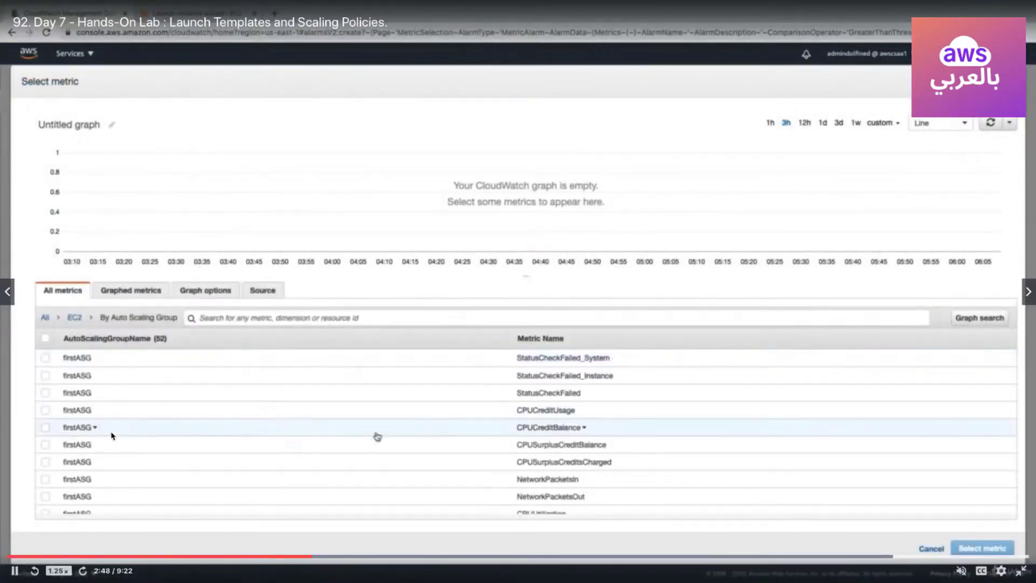
pyautogui.click(294, 555)
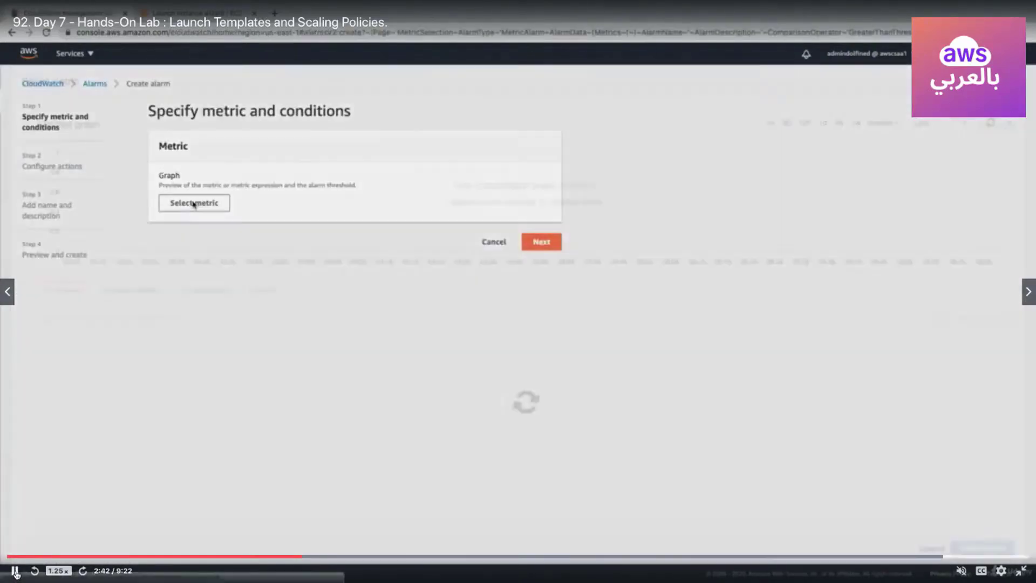
pyautogui.click(16, 571)
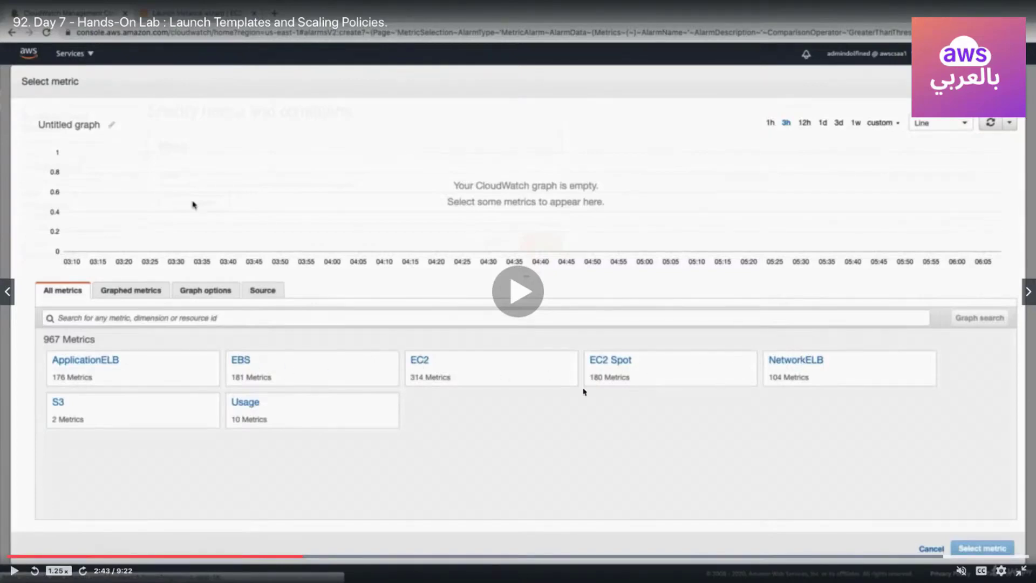
# Step: Step through the alarm's metric selection, rewinding to about 2:43 and pausing at the EC2 categories and the By Auto Scaling Group metric list
pyautogui.click(14, 570)
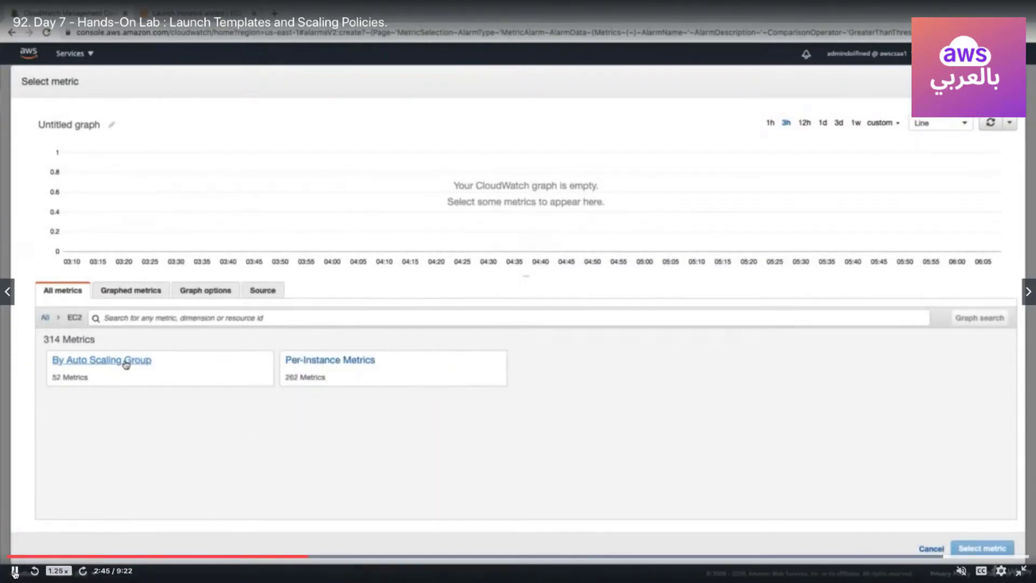
pyautogui.click(14, 570)
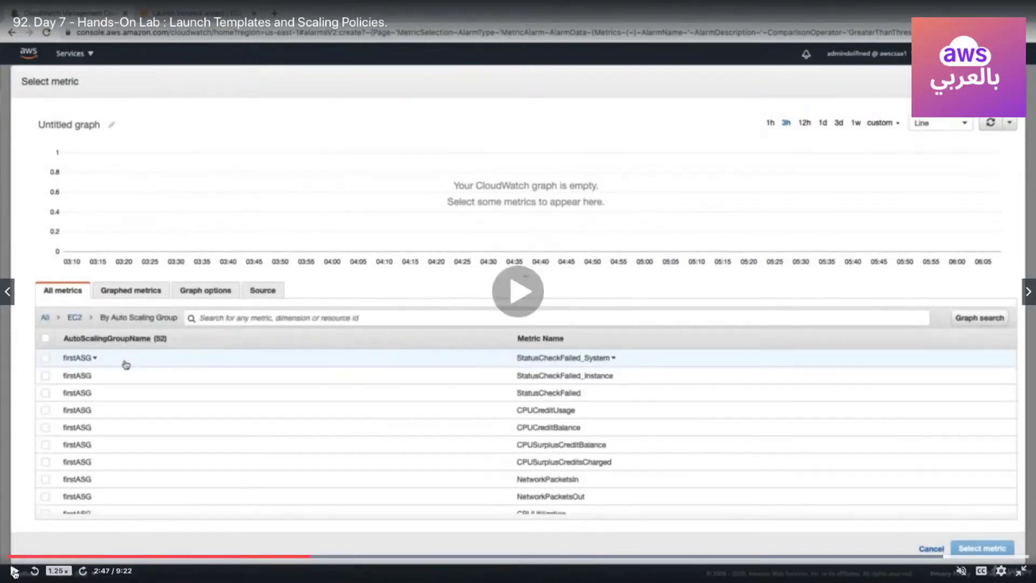
pyautogui.click(302, 557)
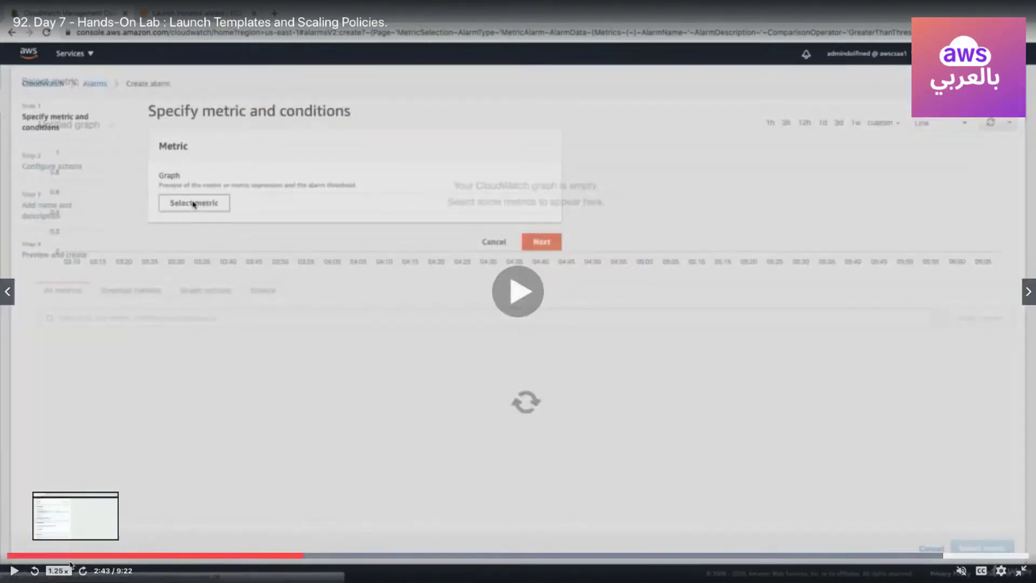
pyautogui.click(13, 572)
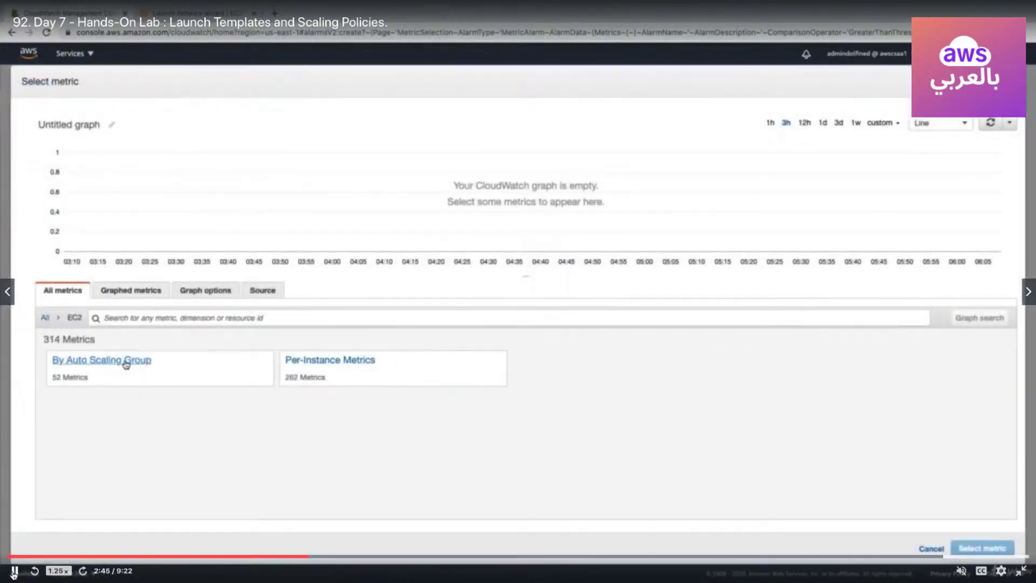
pyautogui.click(13, 572)
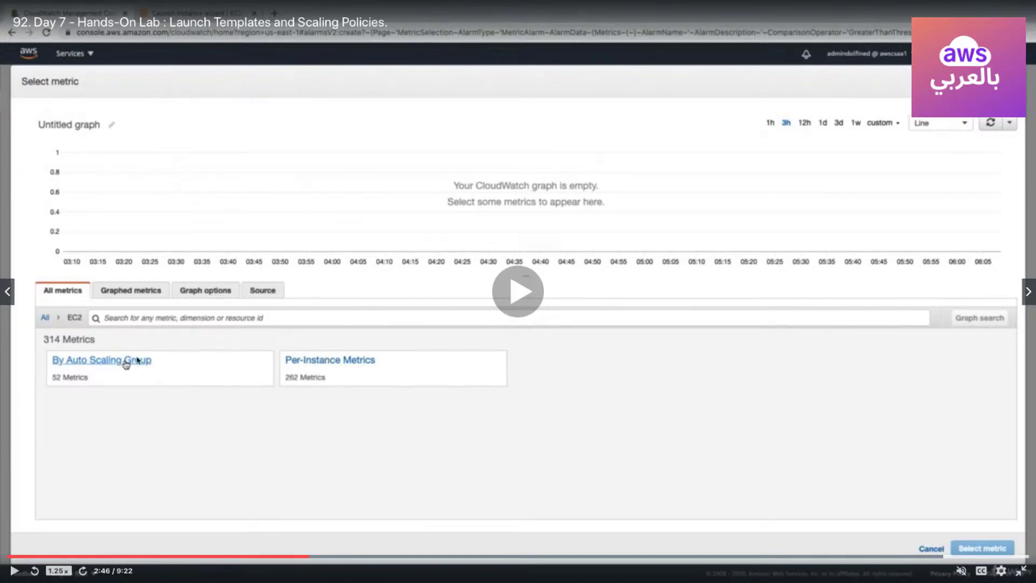
pyautogui.click(14, 571)
pyautogui.click(14, 571)
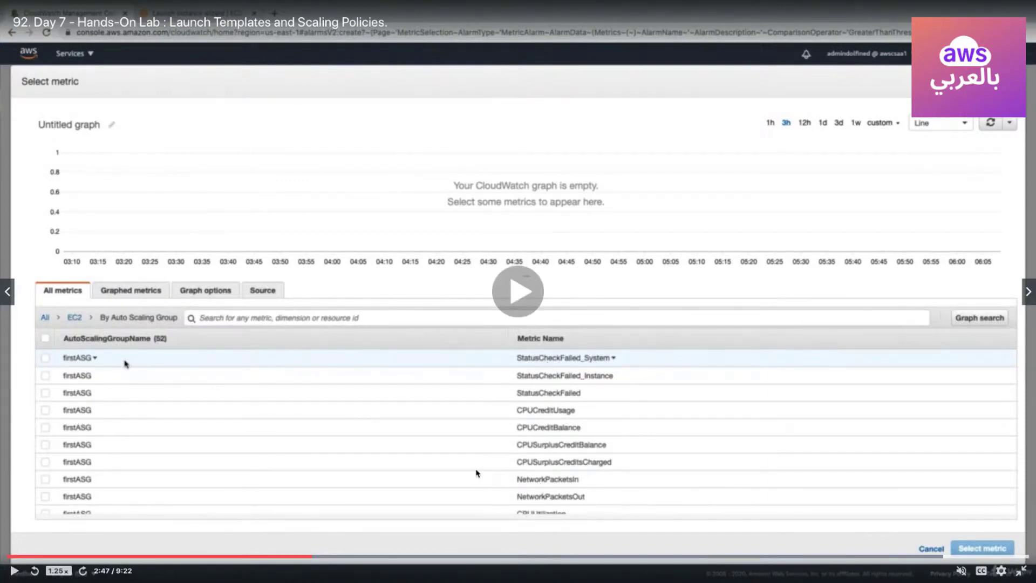
# Step: Play on, pausing at the CPUUtilization metric settings and at the alarm's threshold conditions at about 2:59
pyautogui.click(14, 571)
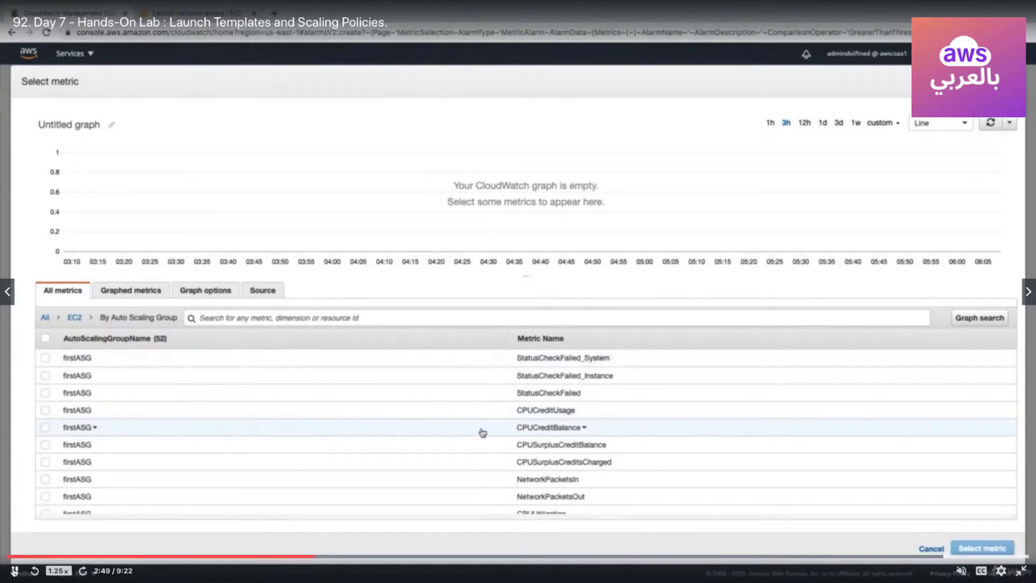
pyautogui.click(14, 571)
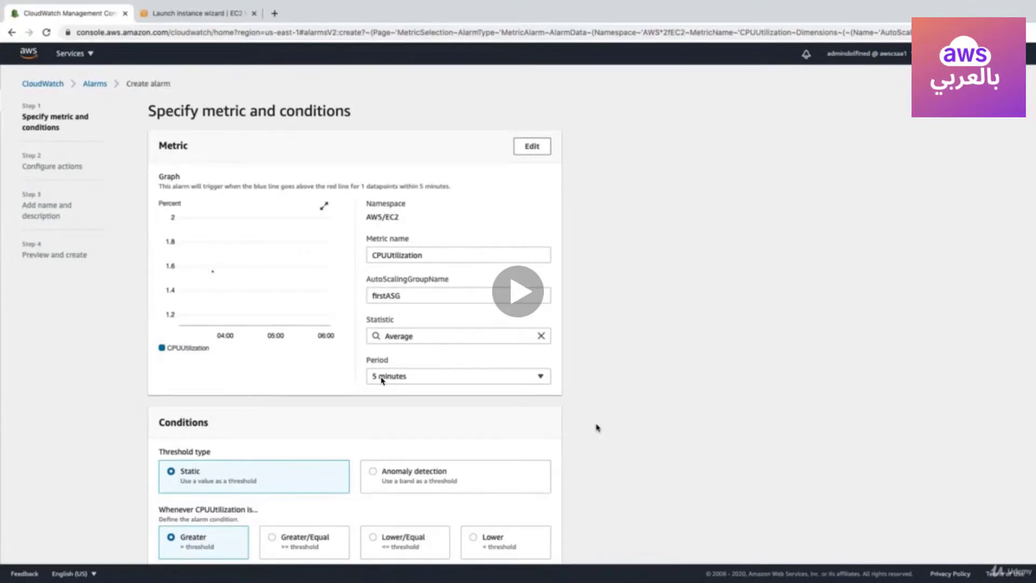
pyautogui.click(596, 427)
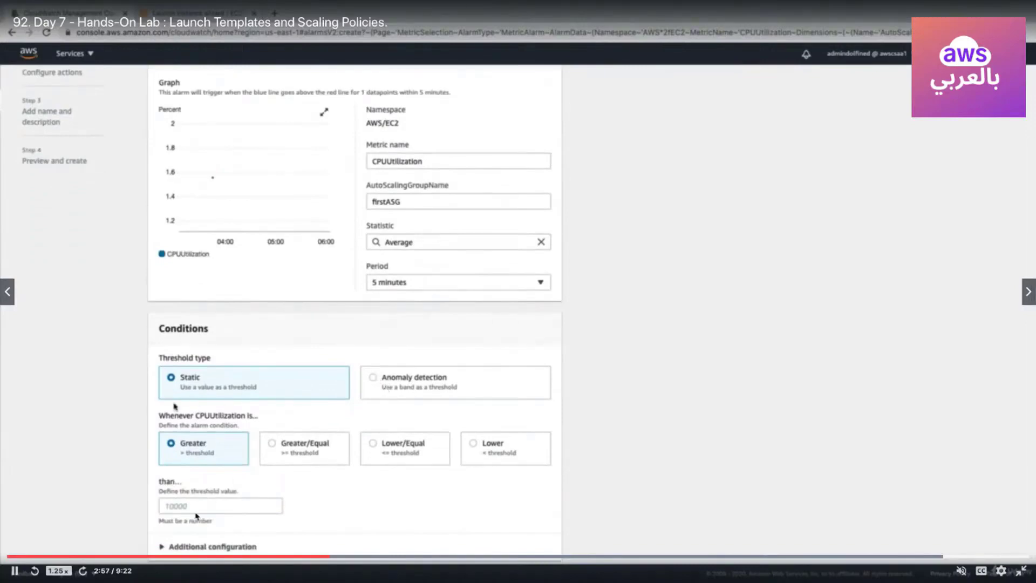
pyautogui.click(183, 386)
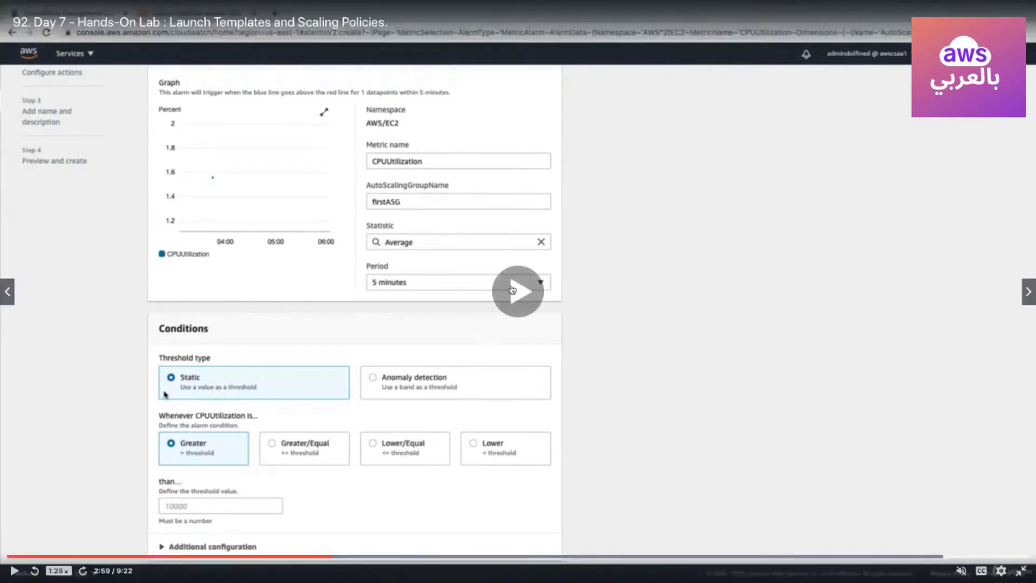
# Step: Play past the alarm conditions and pause at the notification settings on the Configure actions page at about 3:29
pyautogui.click(318, 449)
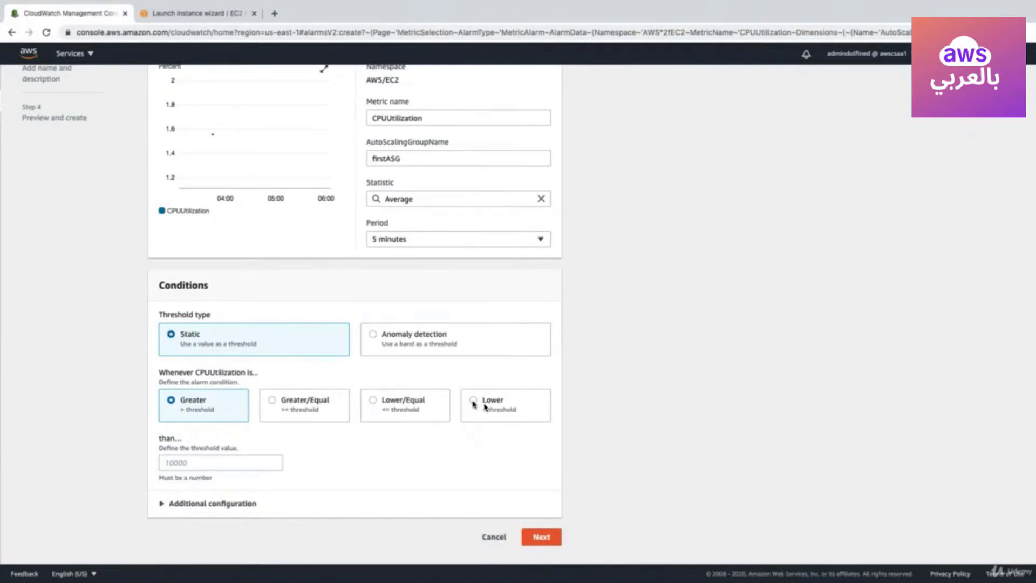
pyautogui.moveTo(467, 440)
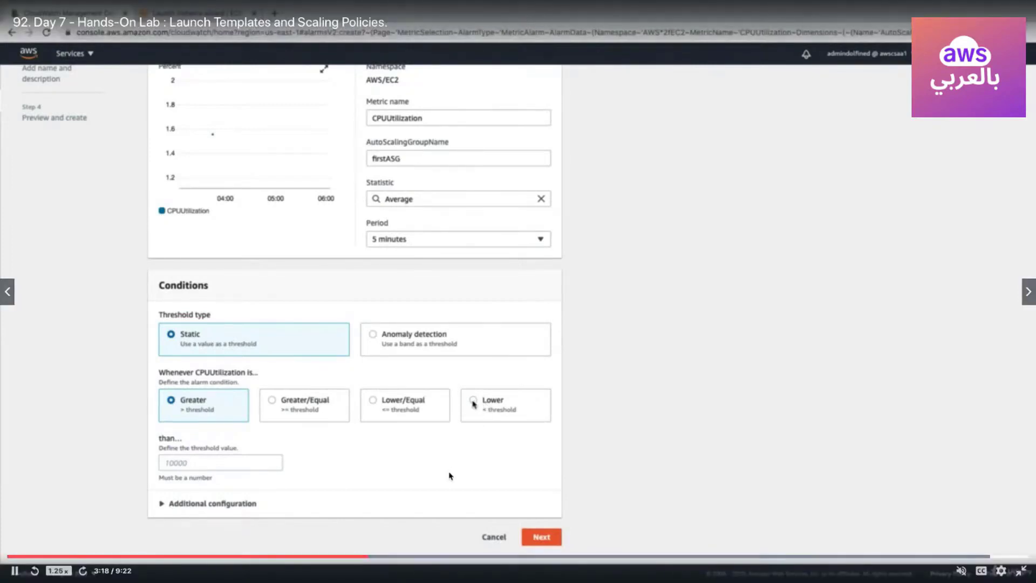
pyautogui.moveTo(430, 454)
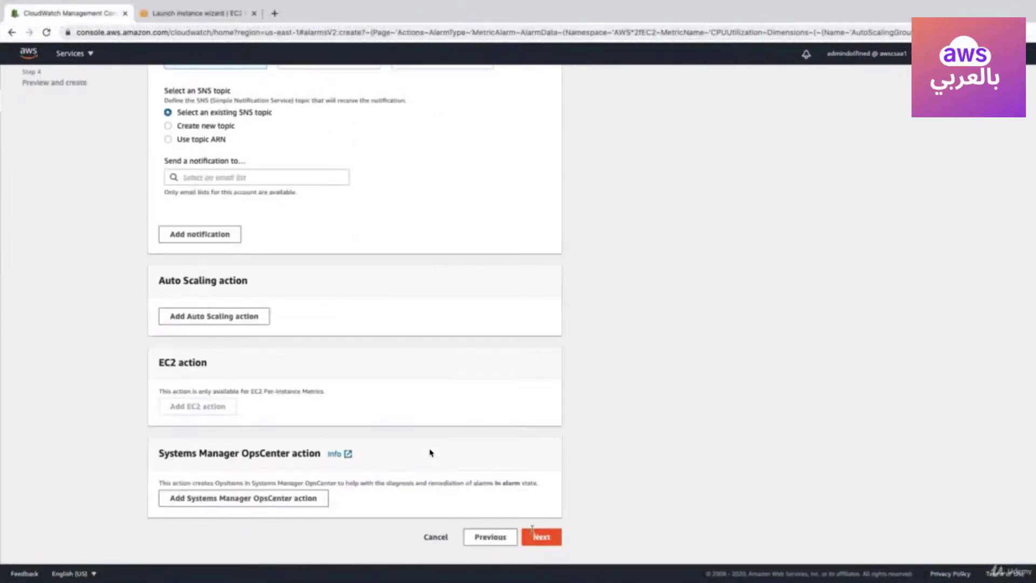
pyautogui.moveTo(270, 530)
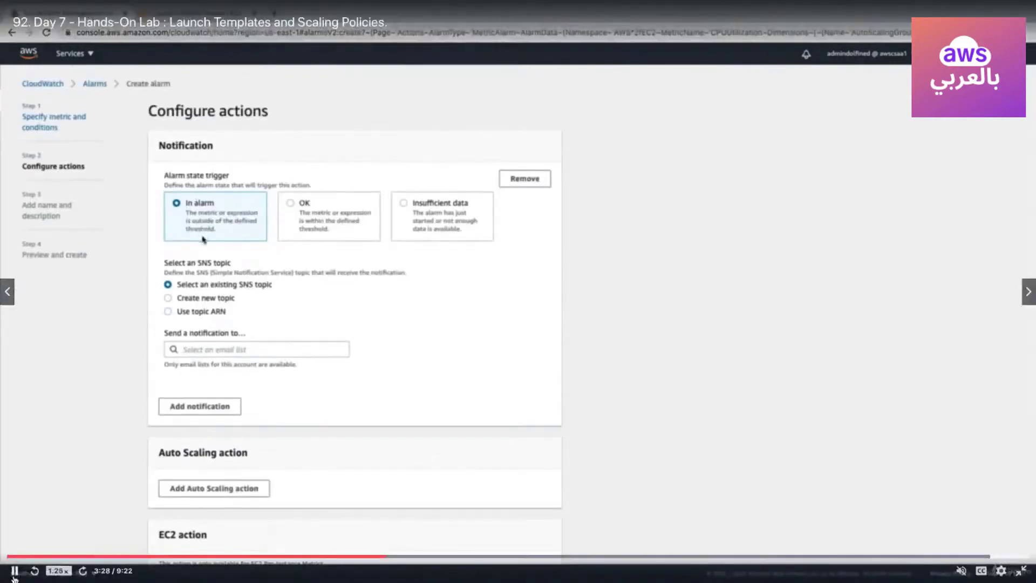
pyautogui.press('space')
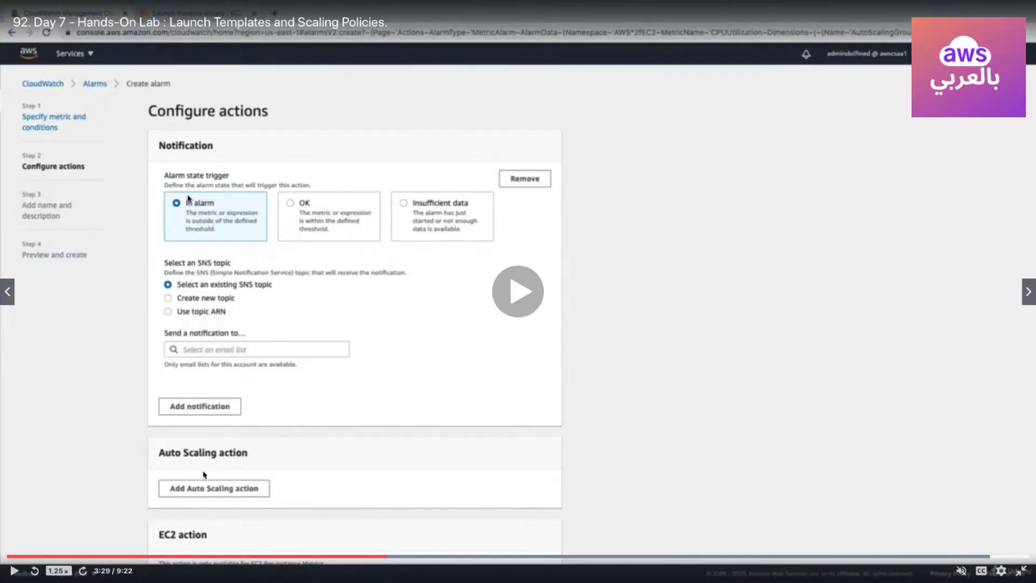
# Step: Play on past the alarm actions and pause while the alarm name is being entered at about 3:39
pyautogui.click(519, 292)
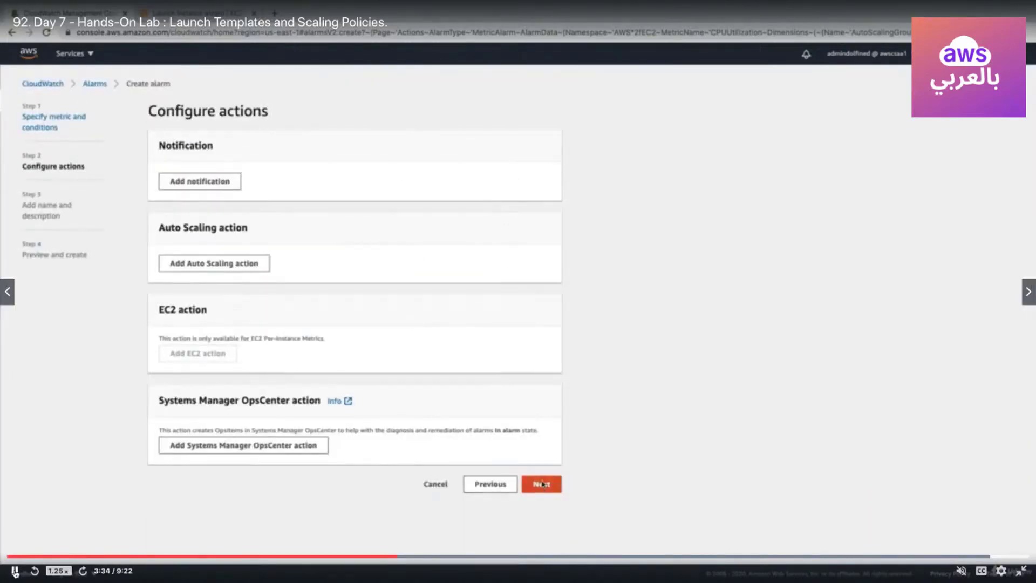
pyautogui.click(15, 571)
pyautogui.click(15, 571)
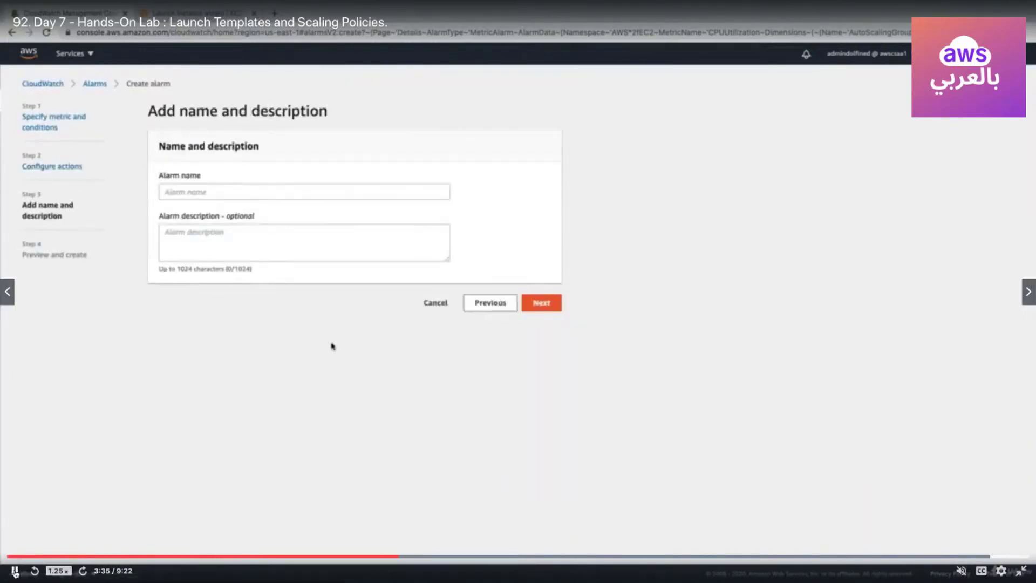
pyautogui.click(15, 571)
pyautogui.click(15, 571)
pyautogui.click(15, 571)
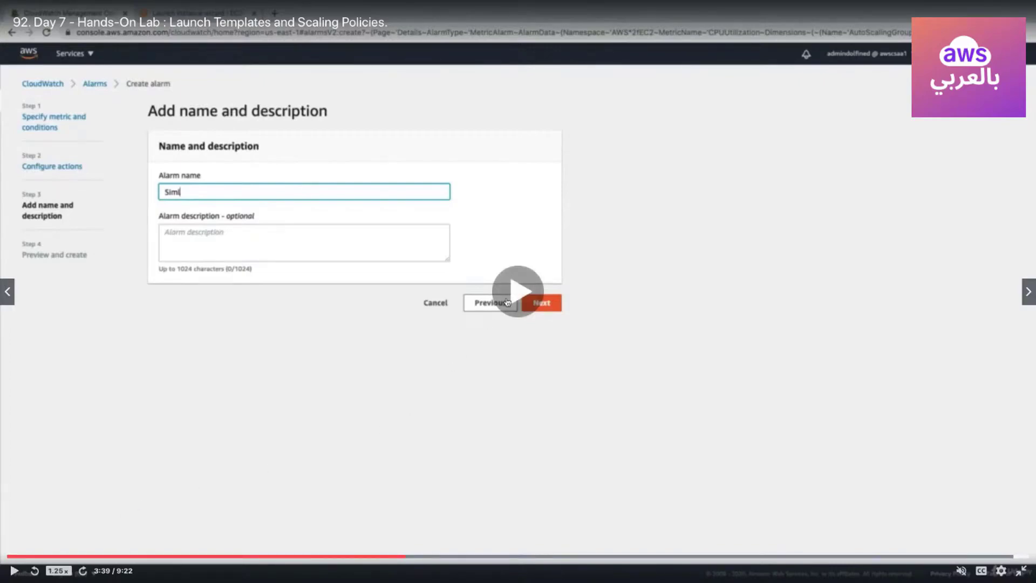
# Step: Continue to the ASGStep step scaling policy and pause at its capacity units and CPUUtilization range at about 5:46
pyautogui.click(515, 297)
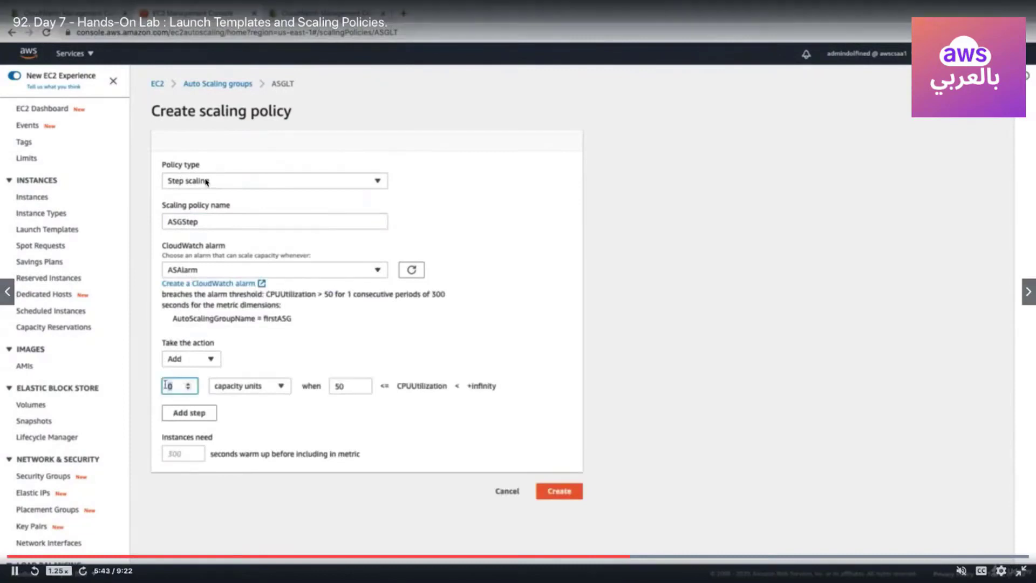
pyautogui.click(15, 571)
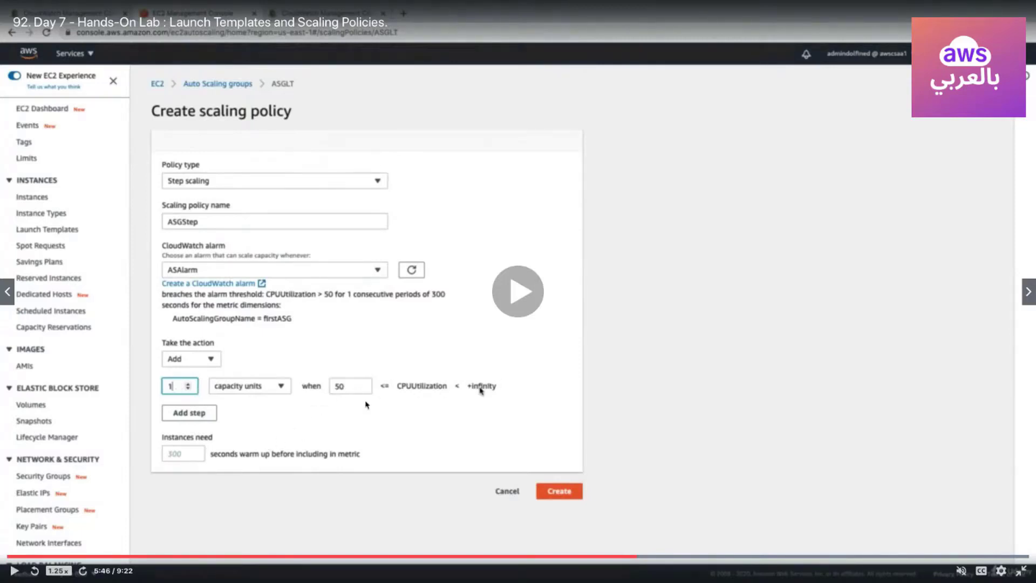
# Step: Play on through the ASGStepIN policy and the creation of the target tracking policy for ASGLT
pyautogui.click(517, 294)
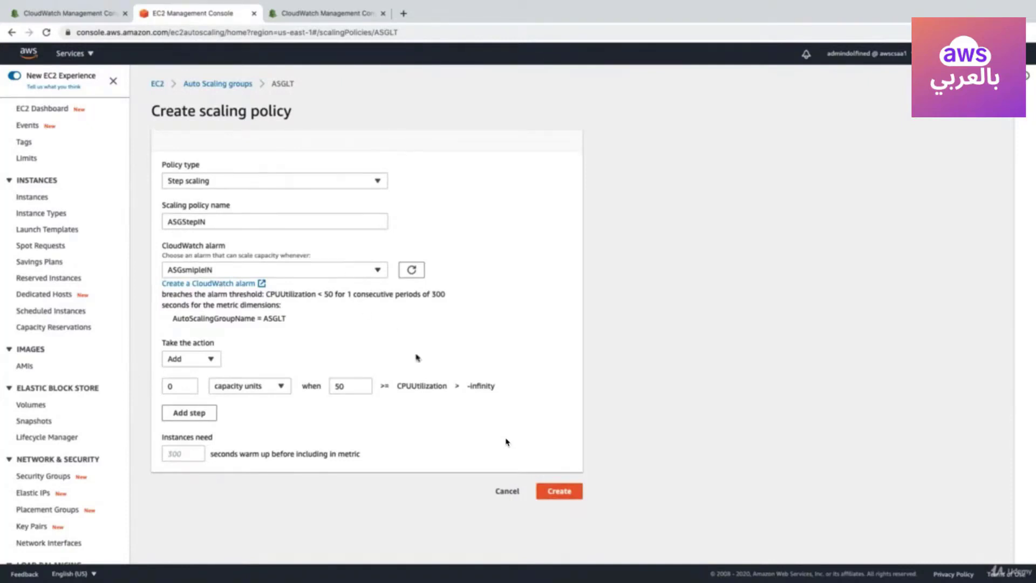
pyautogui.click(507, 491)
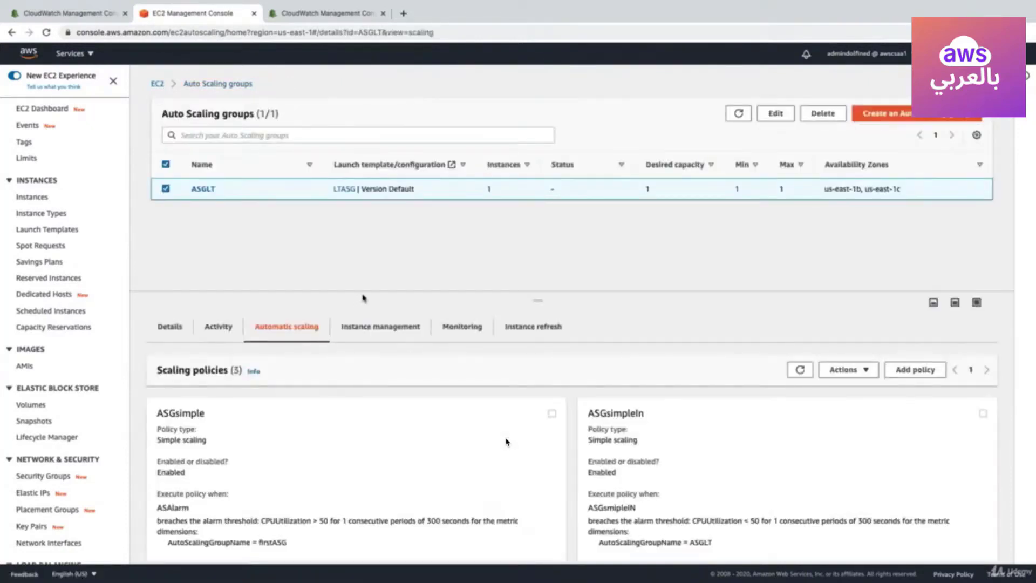
pyautogui.click(914, 370)
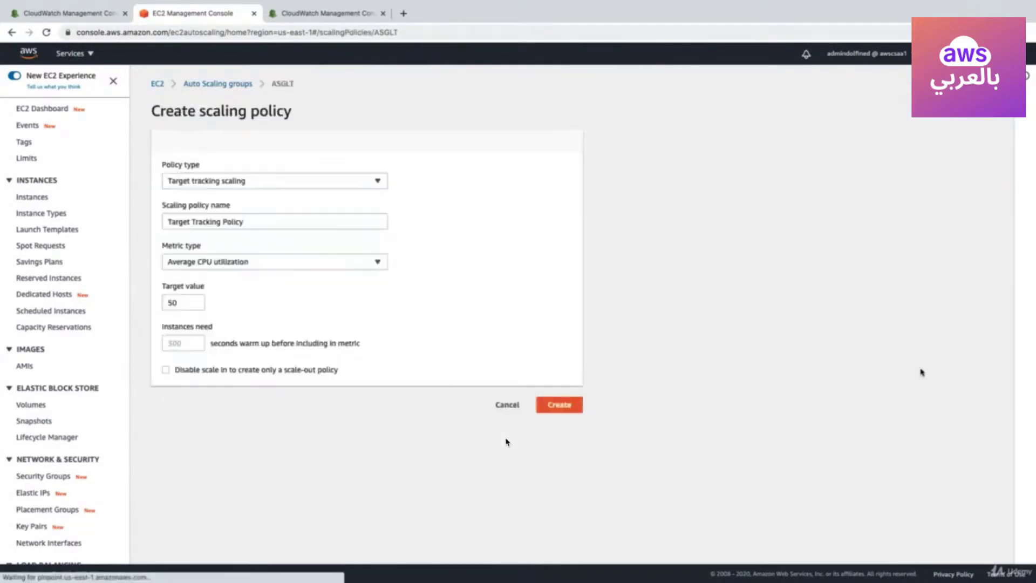
pyautogui.click(308, 183)
pyautogui.click(309, 184)
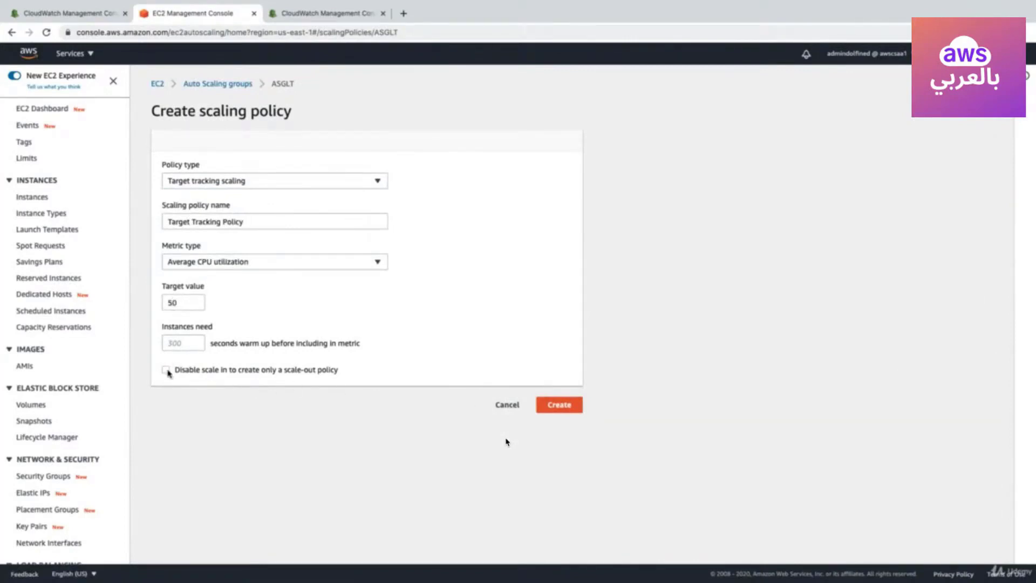
pyautogui.click(562, 409)
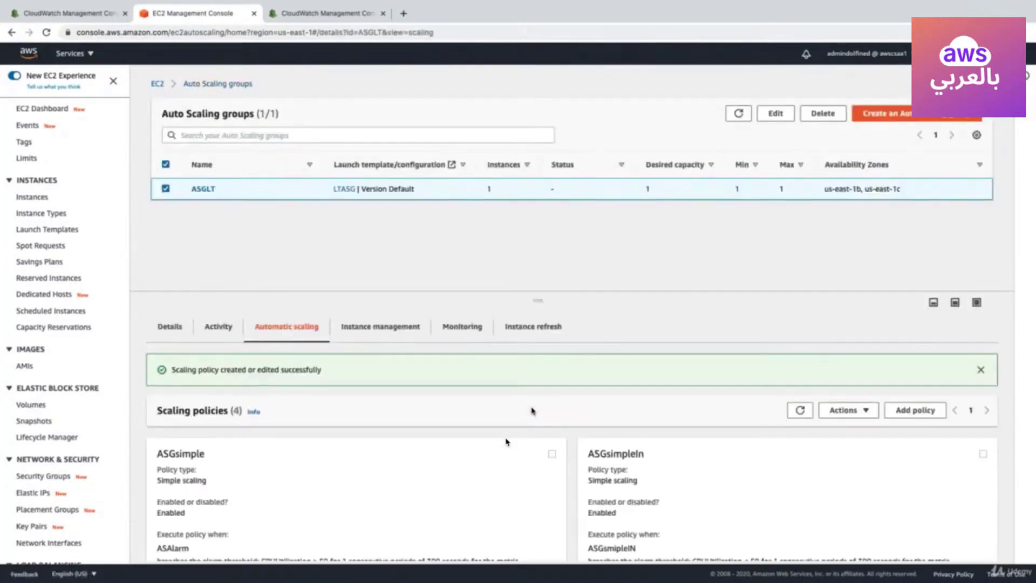
# Step: Rewind to about 7:02 and pause at the target tracking policy's metric type, target value and scale-in option
pyautogui.moveTo(508, 441)
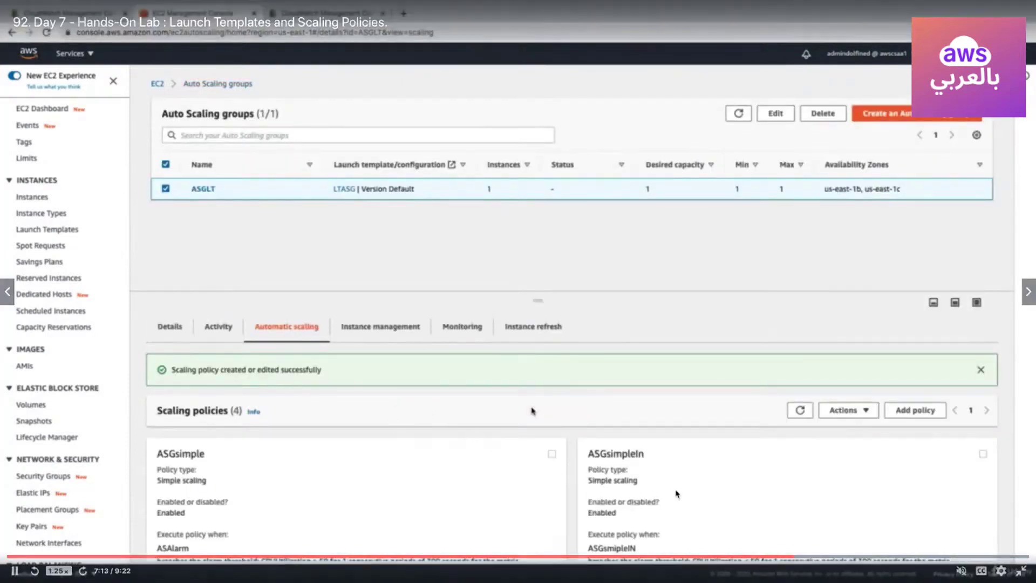
pyautogui.click(776, 556)
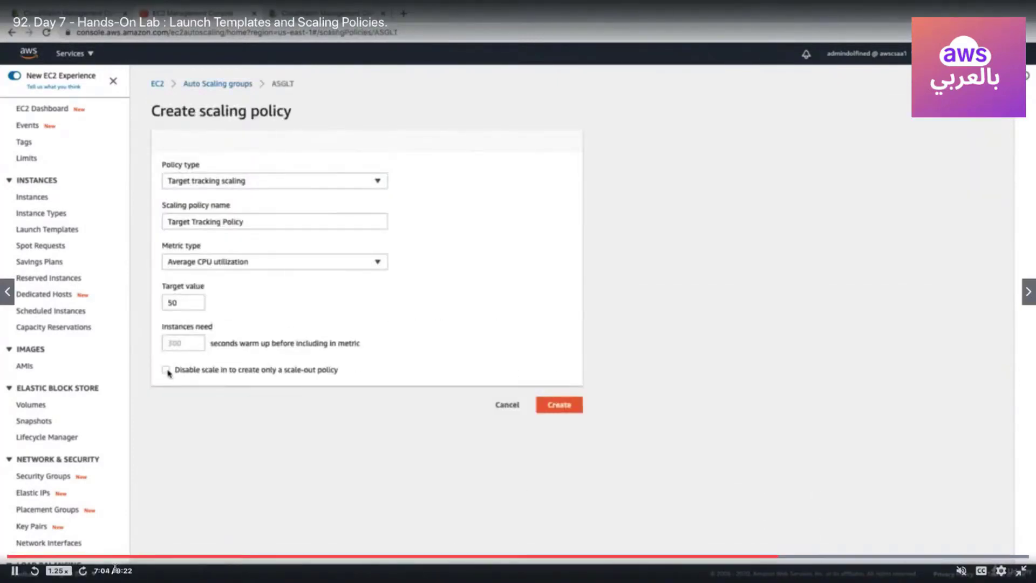
pyautogui.click(16, 571)
pyautogui.click(772, 556)
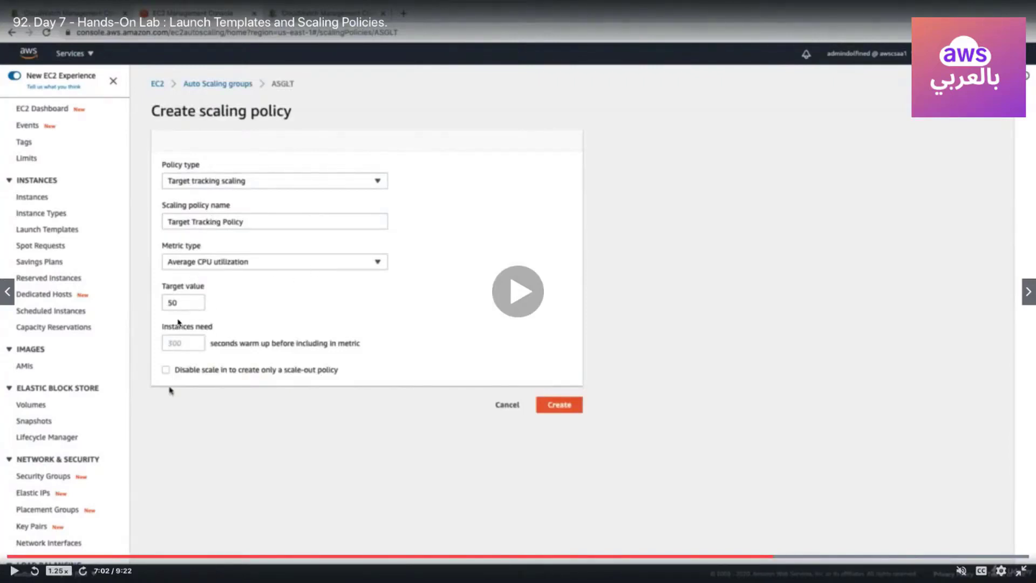
# Step: Play through the ASGSA scheduled action, pausing at its capacities and recurrence at about 7:41 and its start time at about 8:36
pyautogui.click(525, 294)
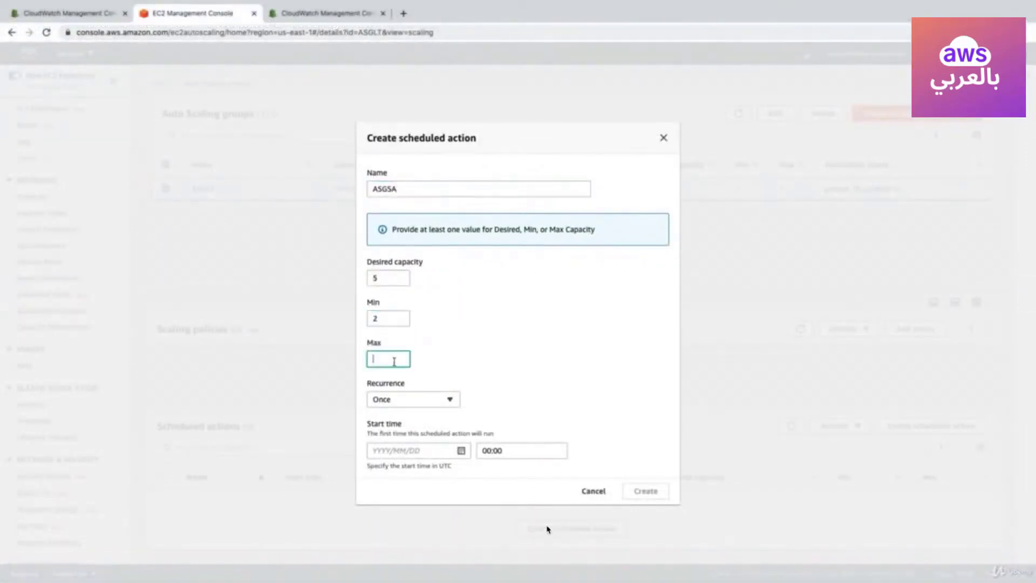
pyautogui.press('space')
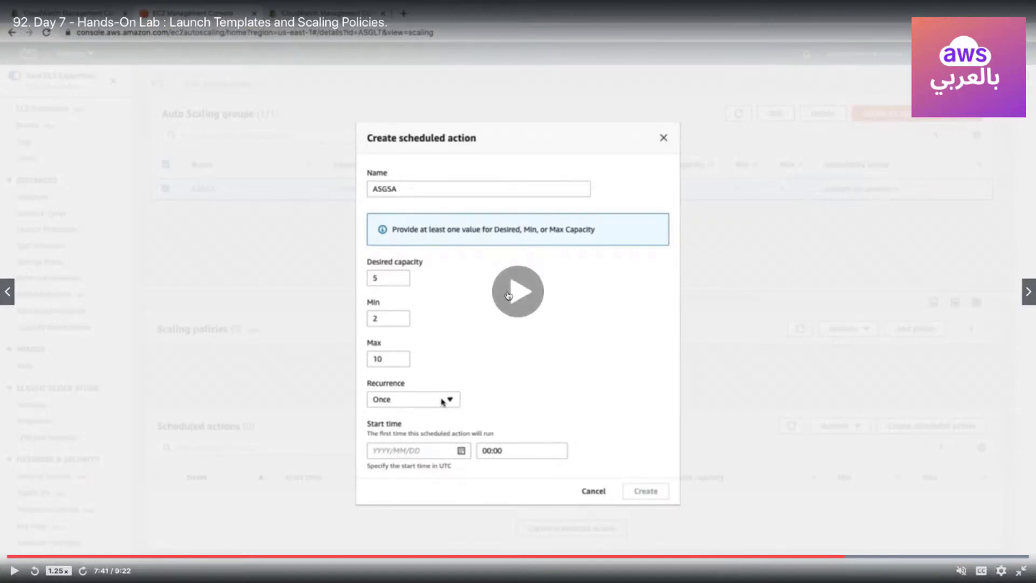
pyautogui.click(491, 311)
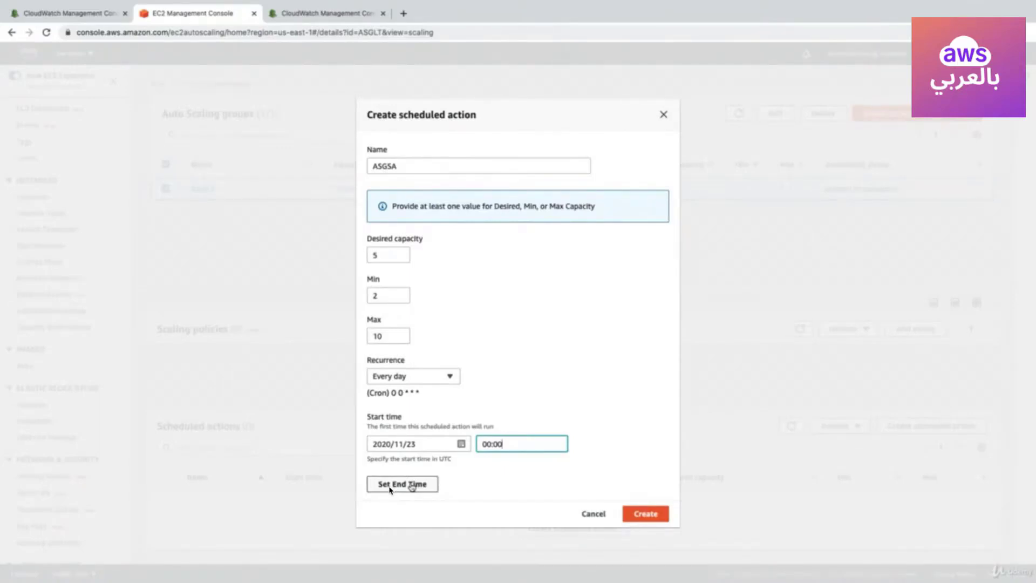
pyautogui.moveTo(585, 454)
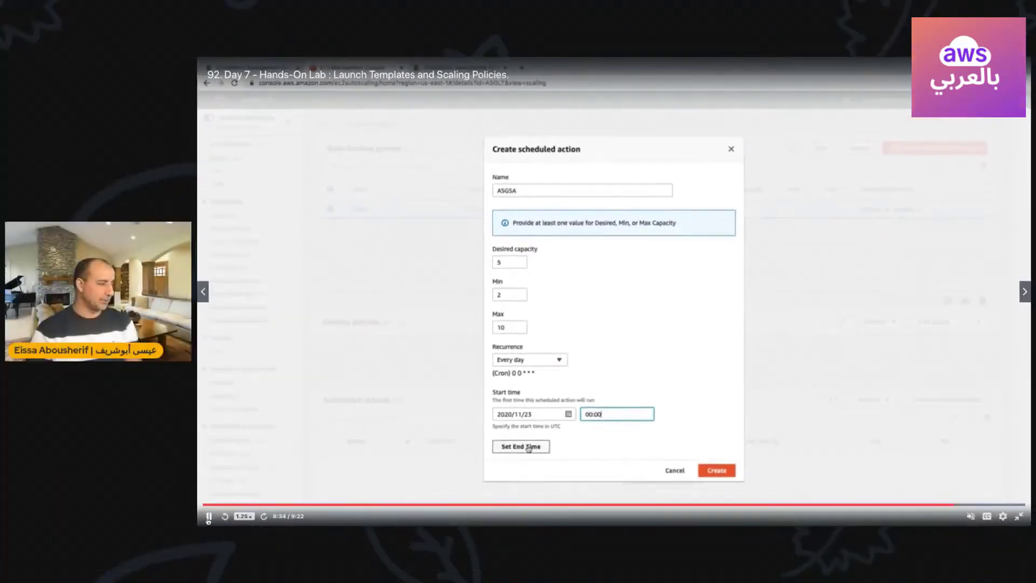
pyautogui.click(79, 512)
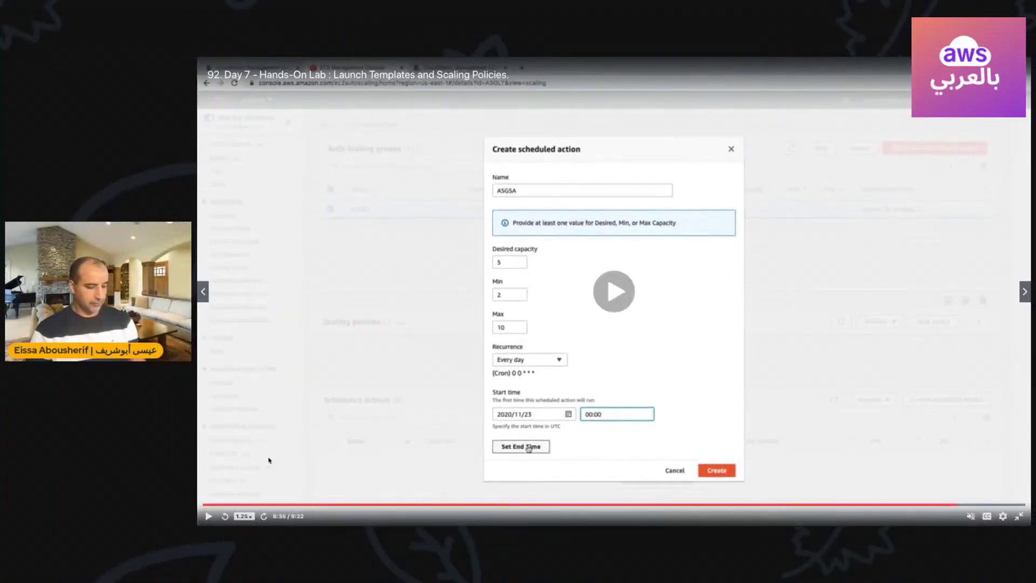
# Step: Leave full-screen playback and return to the AWS Certified Solutions Architect Associate 2021 course page
pyautogui.press('super+Tab')
pyautogui.press('Escape')
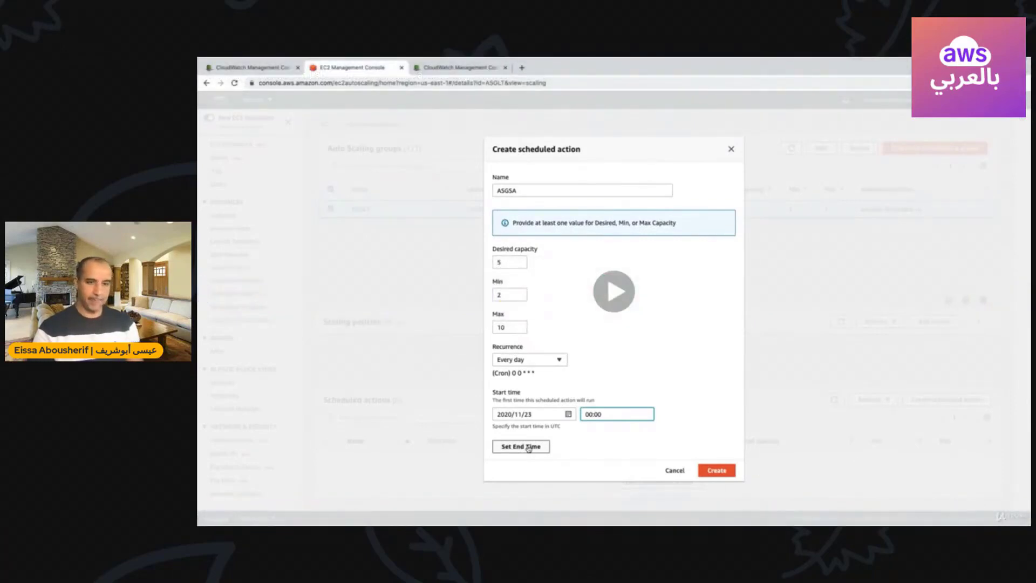
pyautogui.press('Escape')
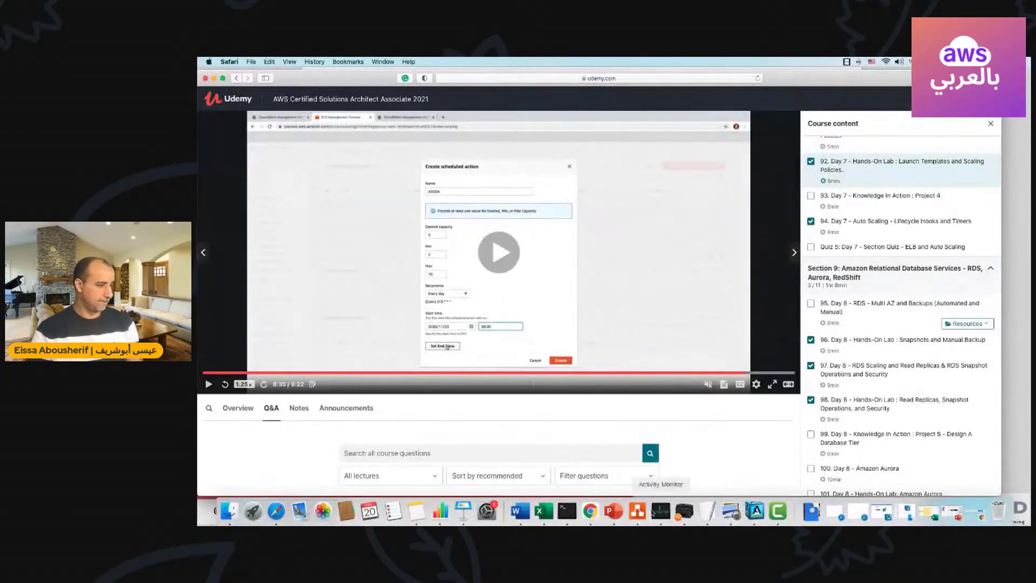
# Step: Switch to the PowerPoint slide show and advance from the Knowledge In Action slide to the Project 4 details
pyautogui.click(613, 511)
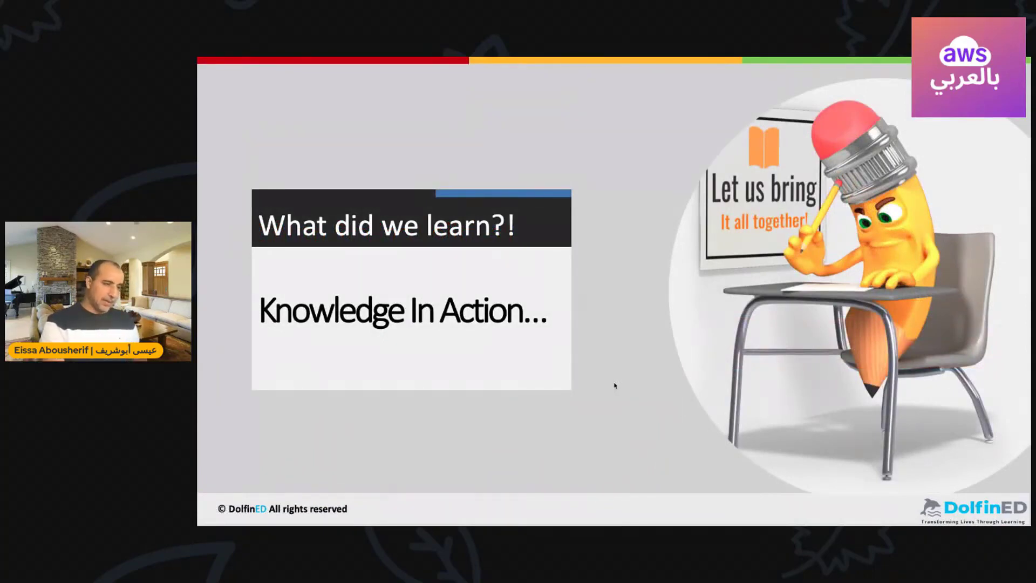
pyautogui.press('Right')
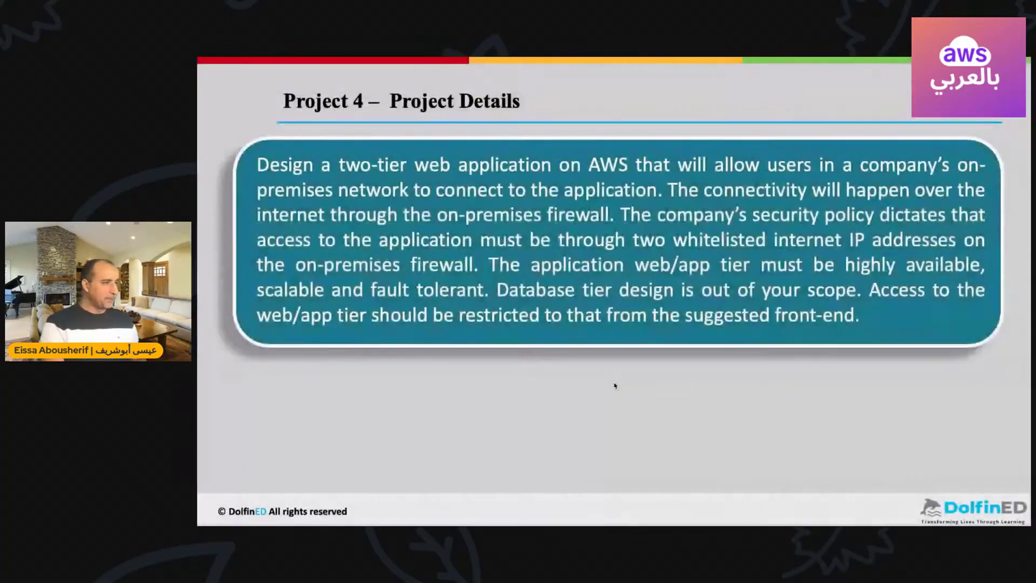
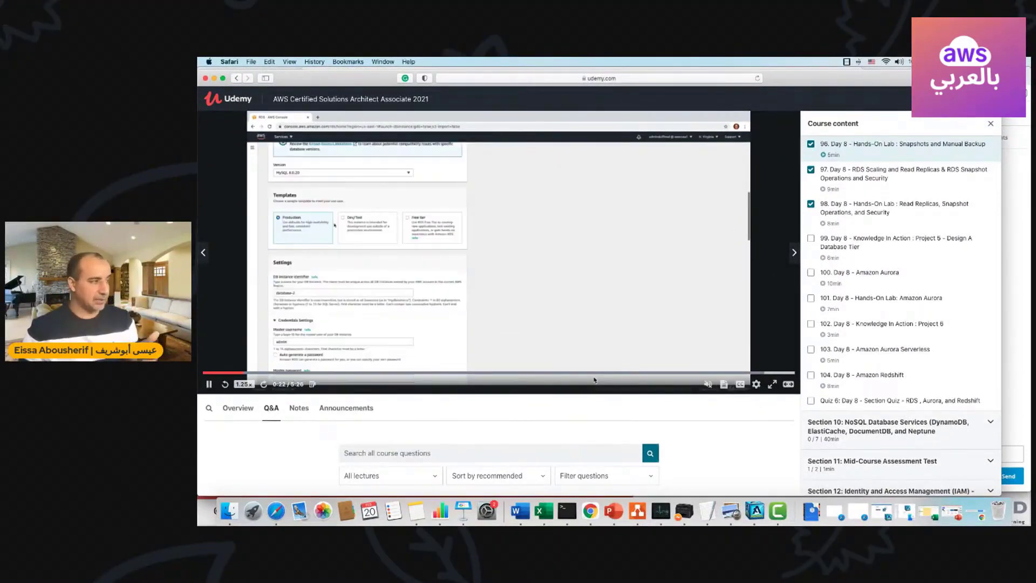
# Step: Pause the Snapshots and Manual Backup lab, rewind it to the RDS dashboard at about 0:16 and show it full screen
pyautogui.click(209, 384)
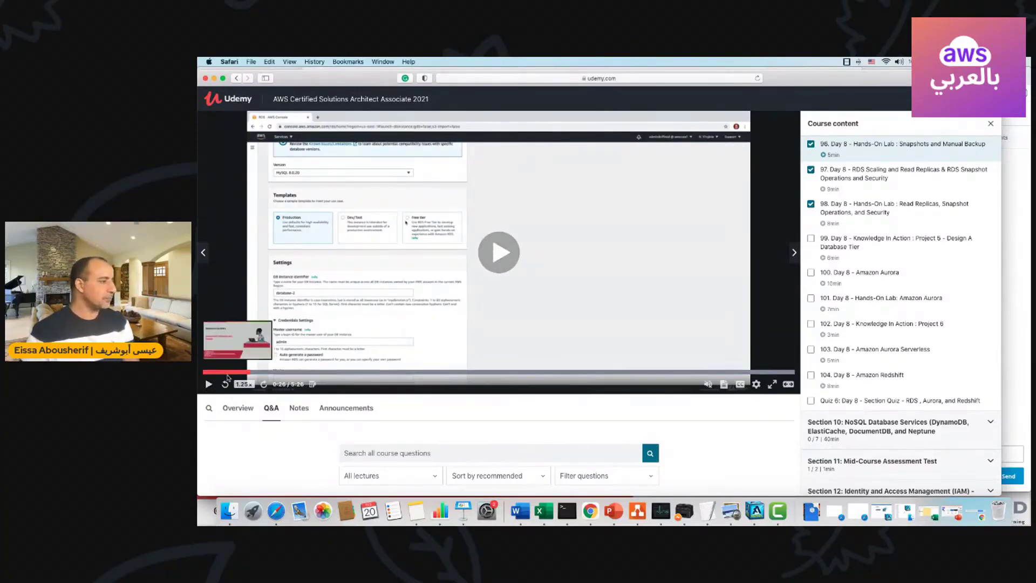
pyautogui.click(227, 372)
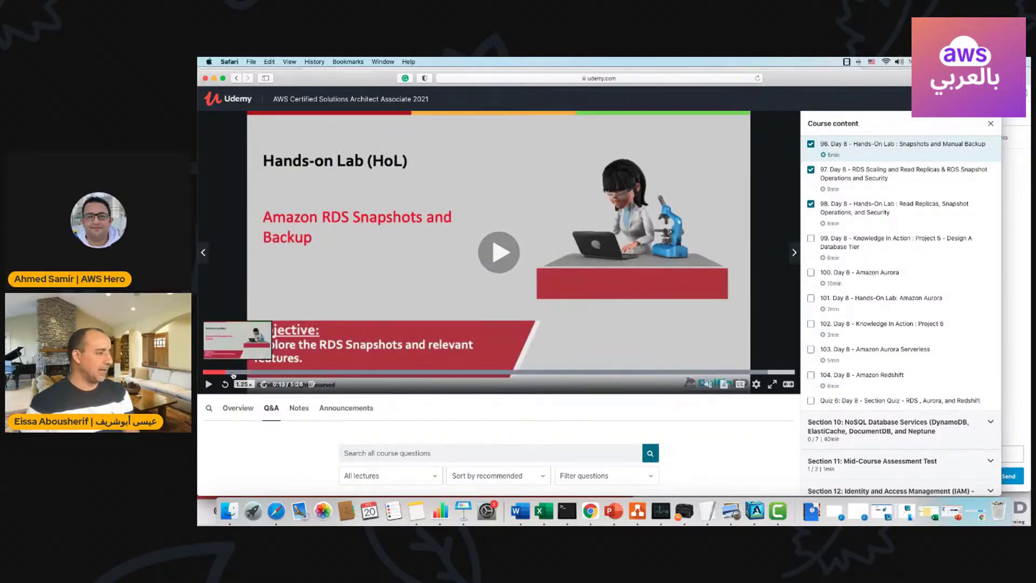
pyautogui.click(233, 372)
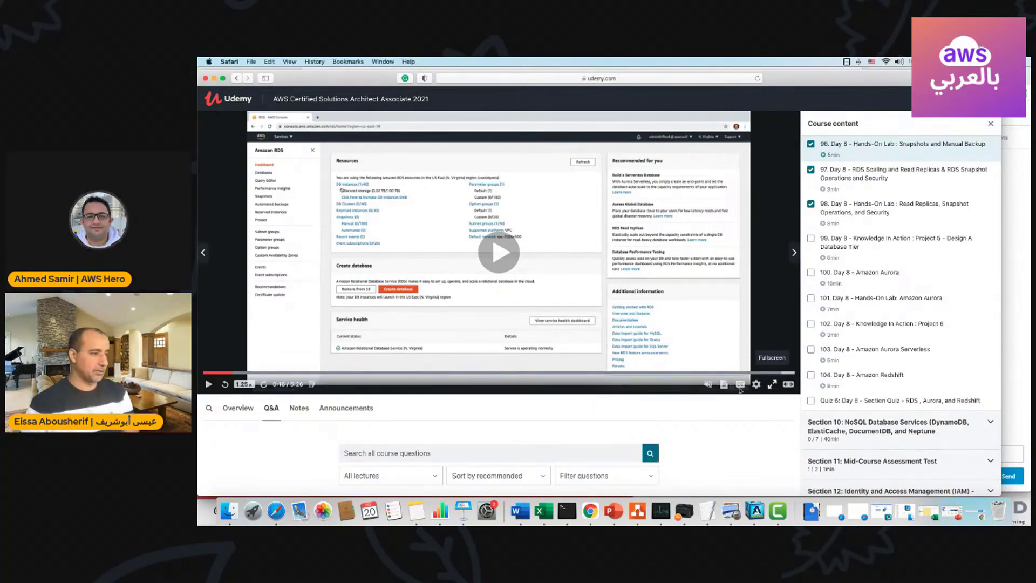
pyautogui.click(773, 383)
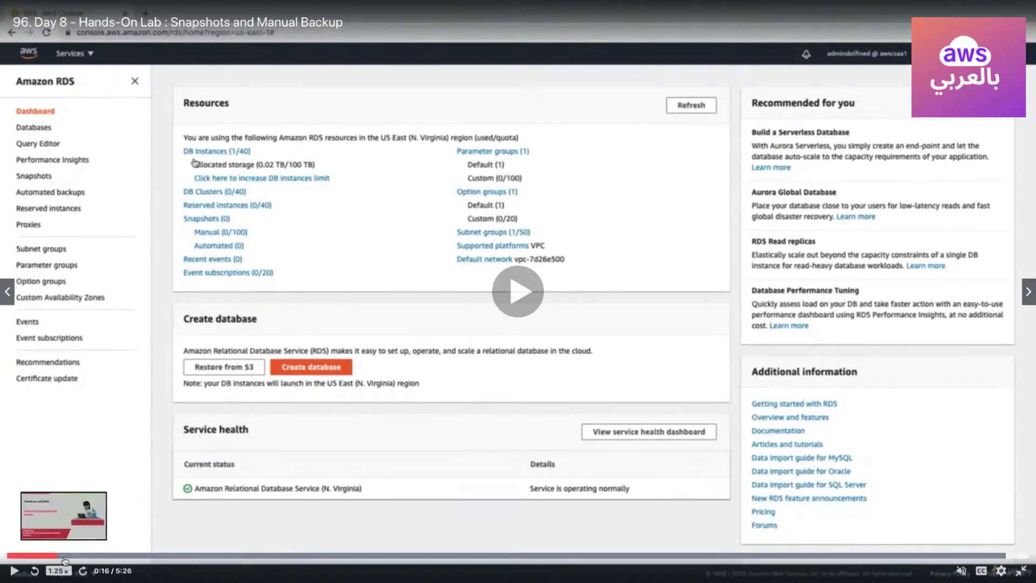
# Step: Play into the database creation form, rewind to about 0:17 and pause at the Standard create and Easy create methods
pyautogui.click(516, 296)
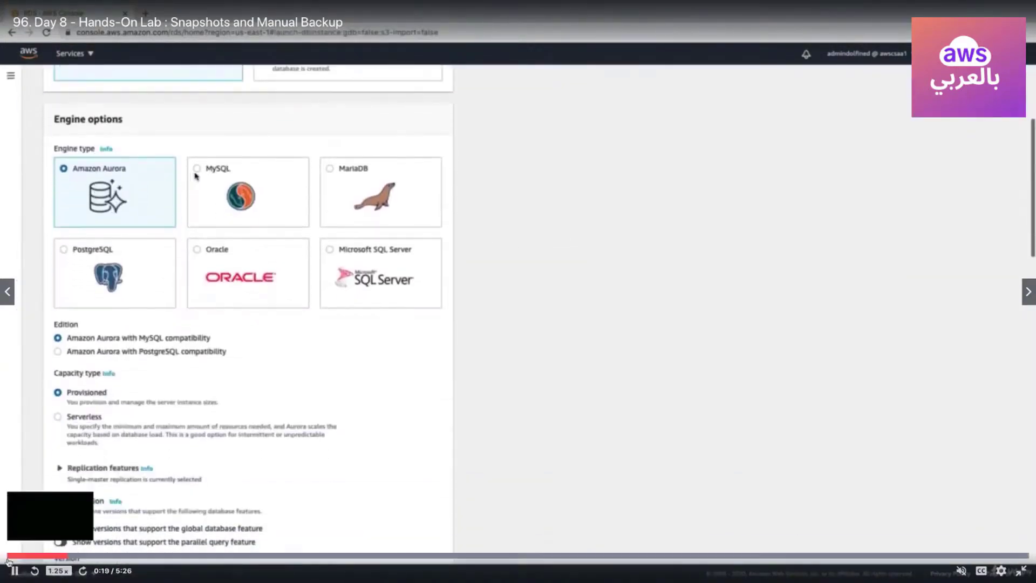
pyautogui.click(15, 571)
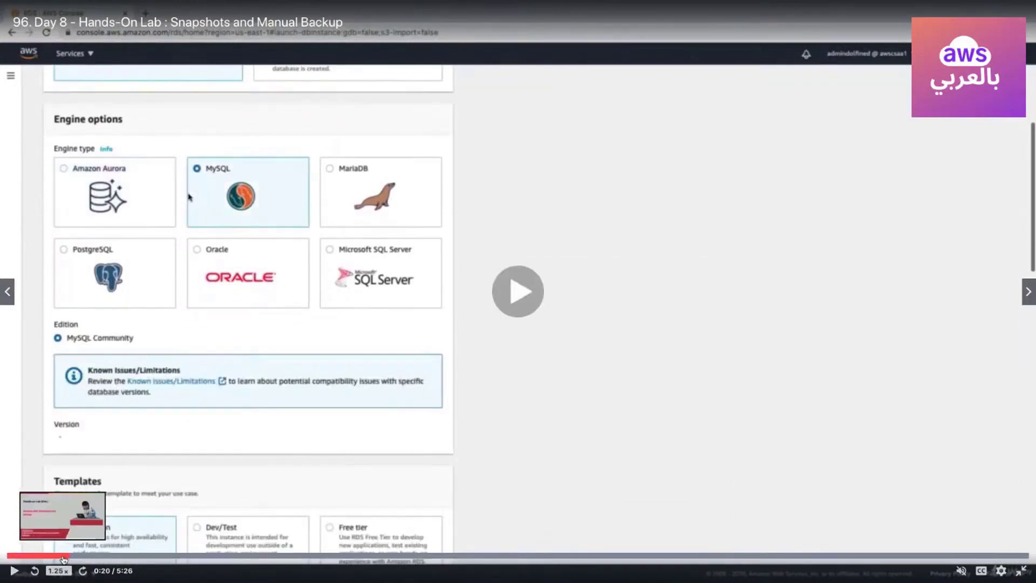
pyautogui.click(61, 557)
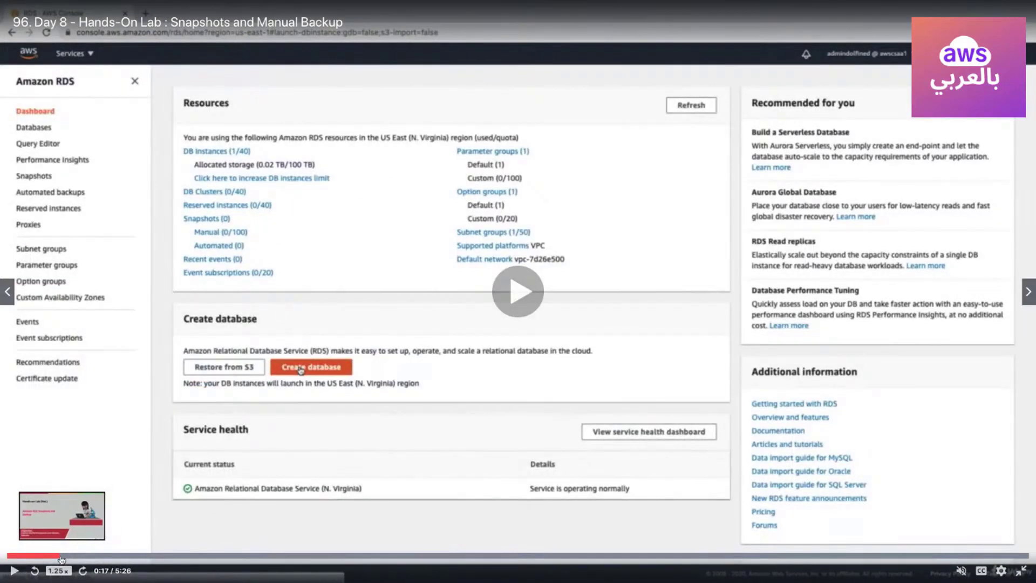
pyautogui.click(14, 570)
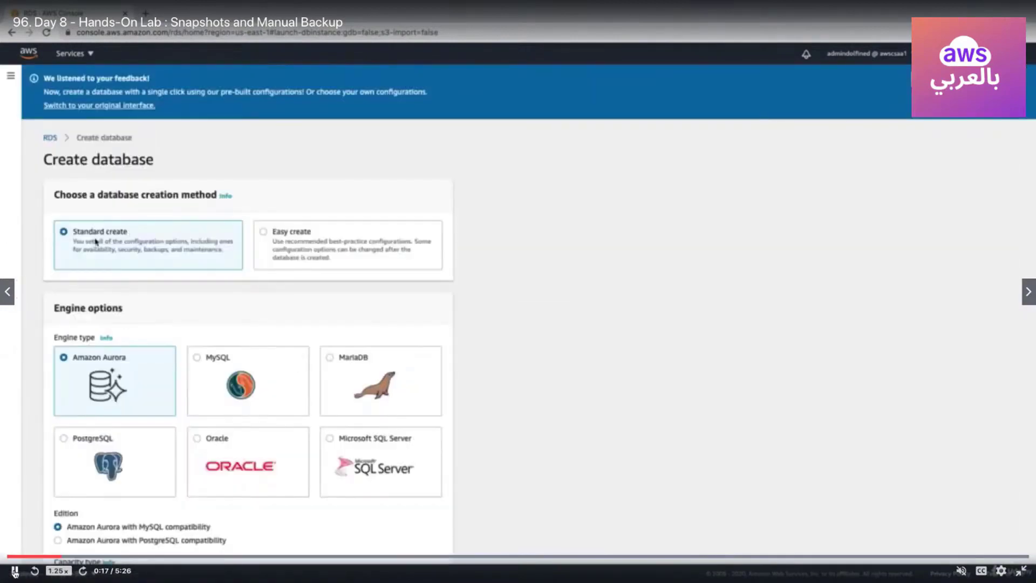
pyautogui.click(15, 570)
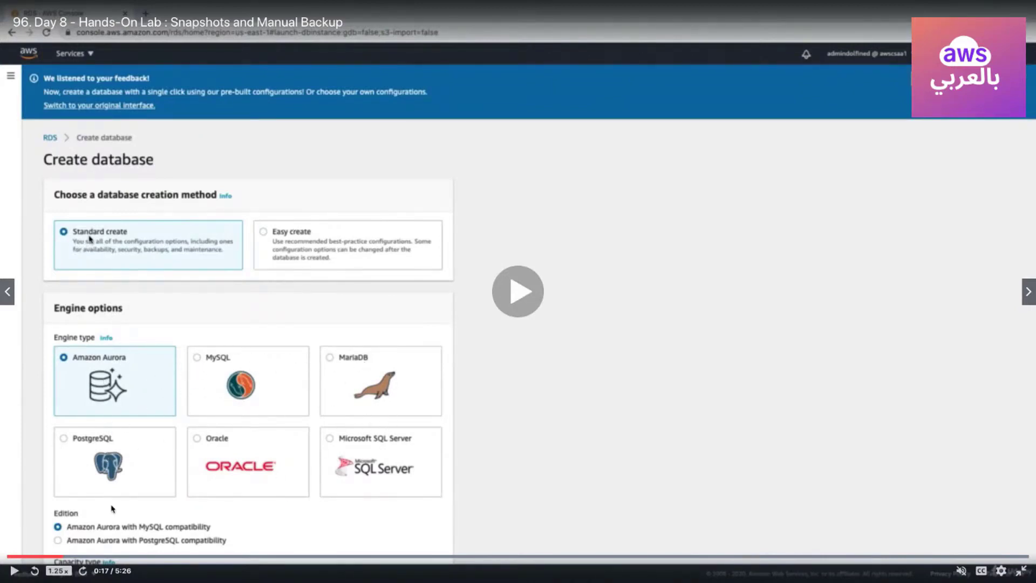
# Step: Play through the engine options, pausing at the engine types at about 0:19 and the MySQL version and templates at about 0:22
pyautogui.click(14, 570)
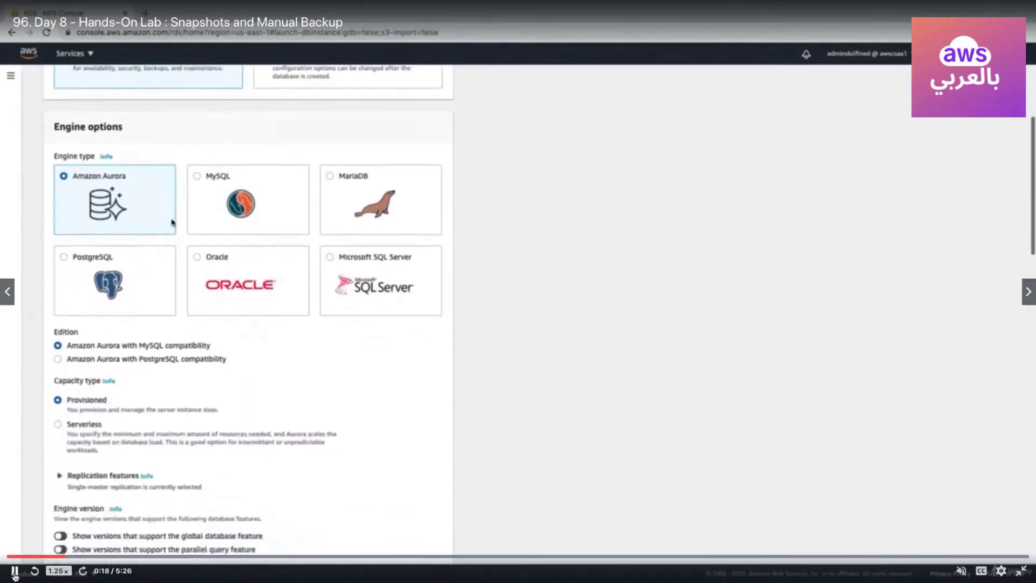
pyautogui.click(14, 570)
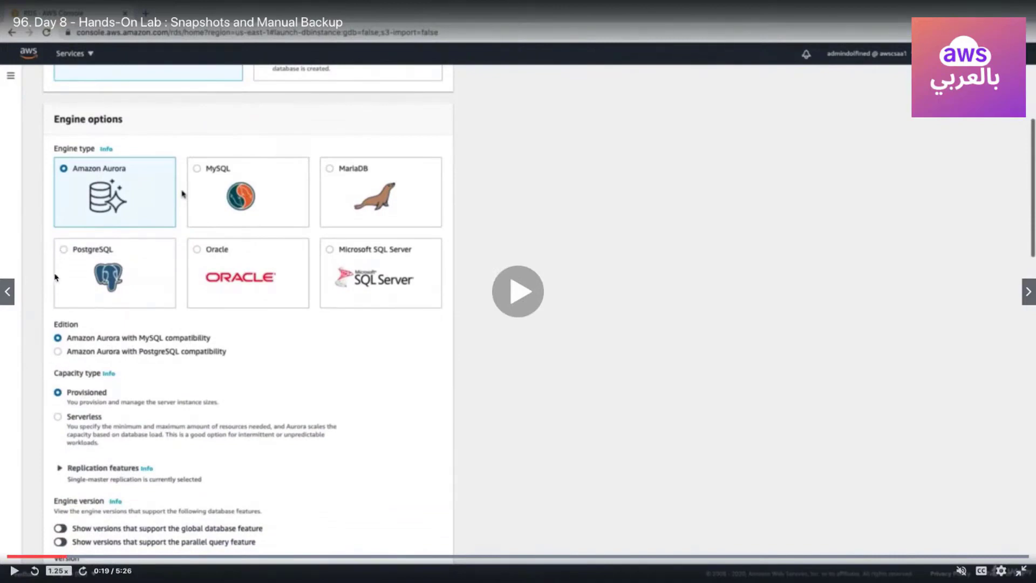
pyautogui.click(14, 571)
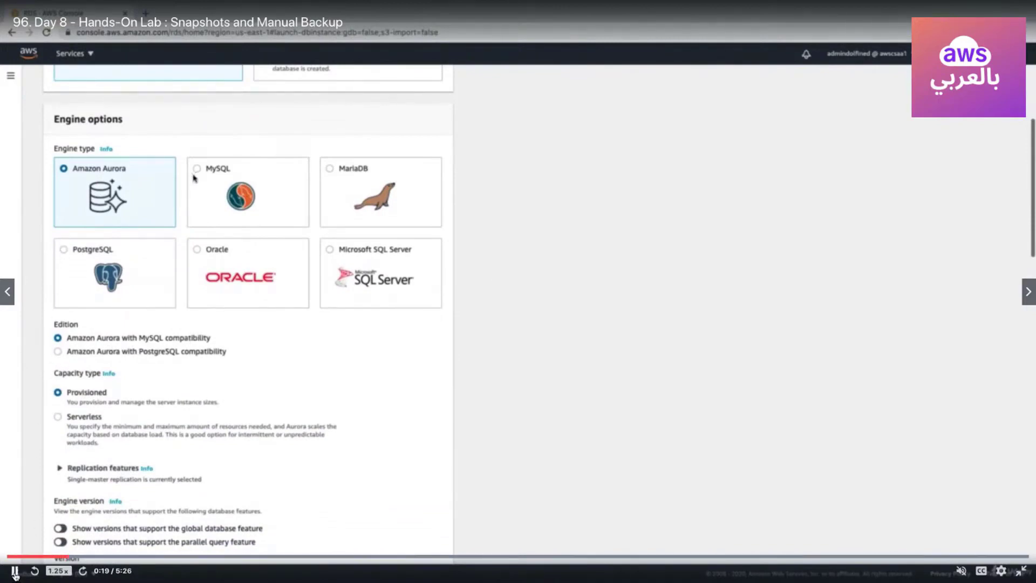
pyautogui.click(14, 571)
pyautogui.click(14, 571)
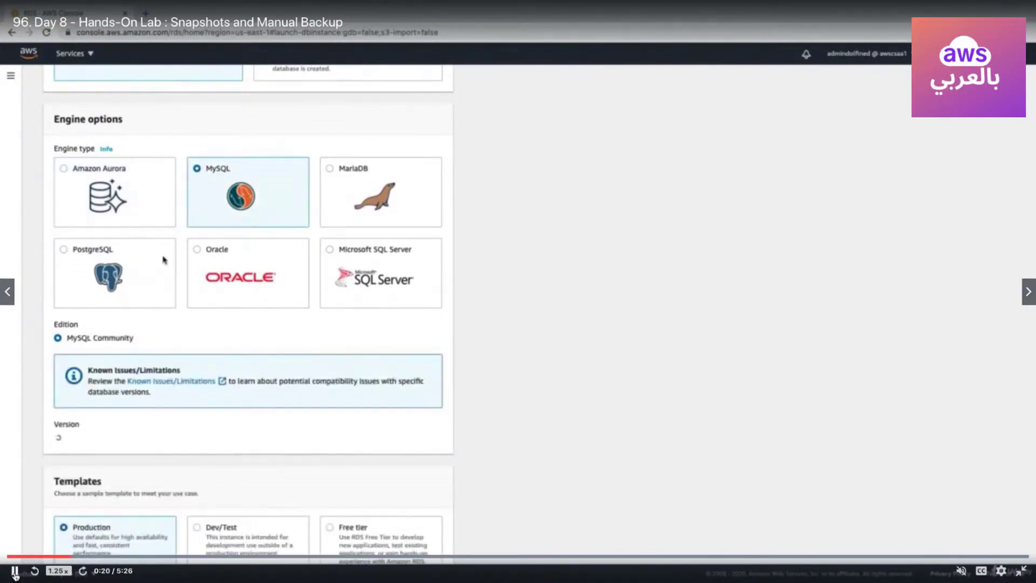
pyautogui.click(14, 571)
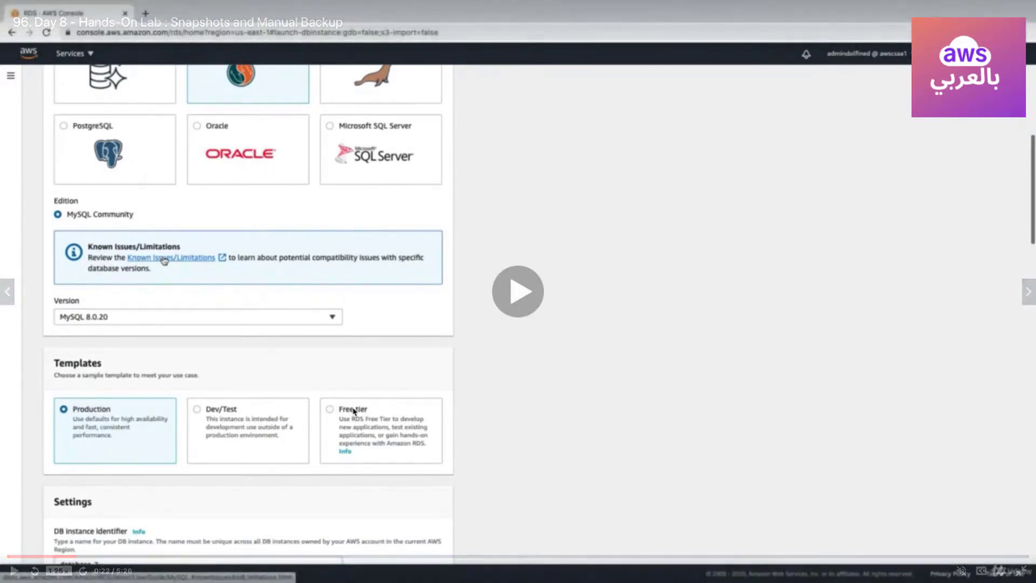
# Step: Play on, pausing at the instance identifier and credentials settings at about 0:28 and the DB instance size at about 0:36
pyautogui.click(528, 295)
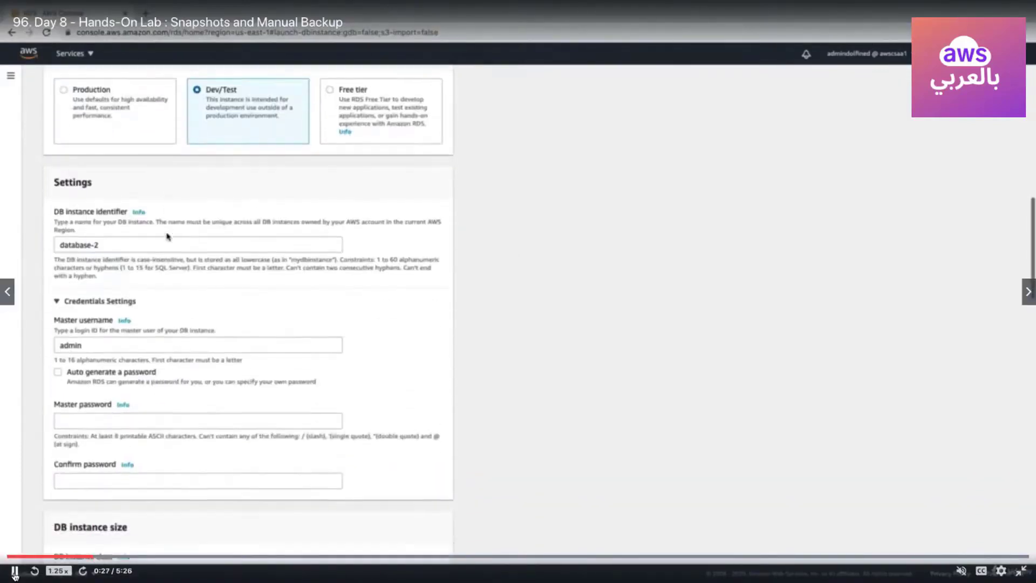
pyautogui.click(14, 571)
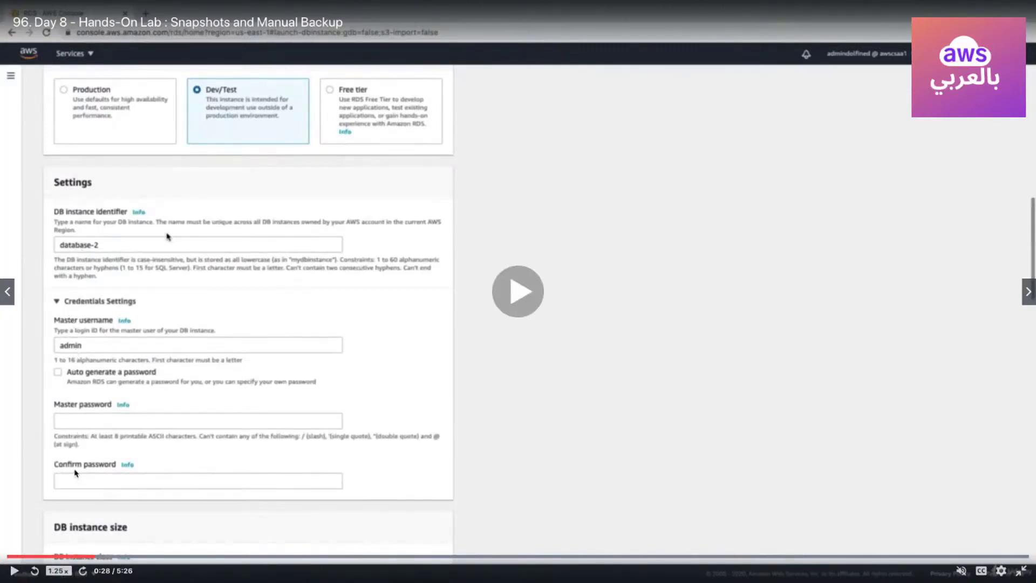
pyautogui.click(14, 571)
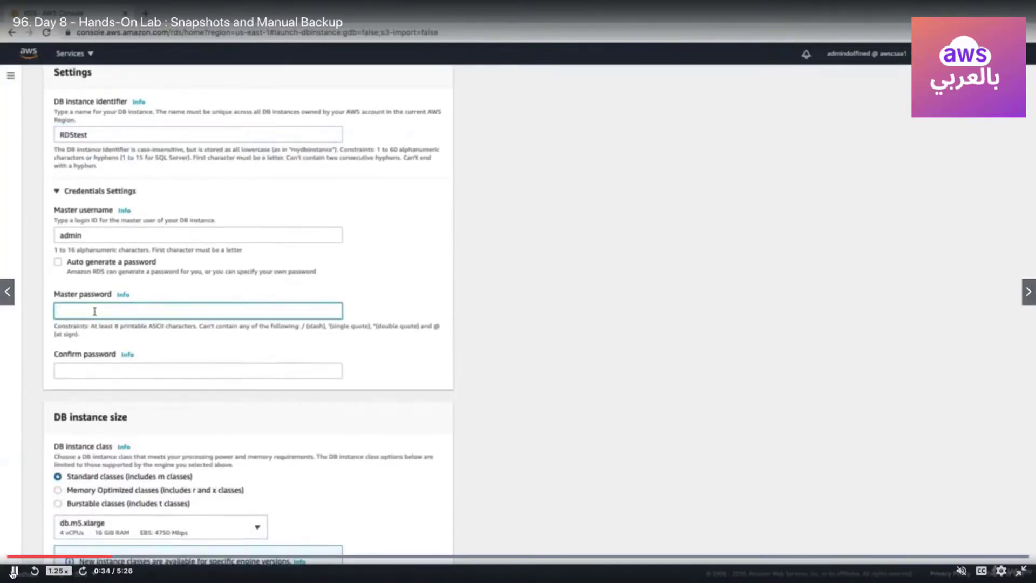
pyautogui.click(14, 571)
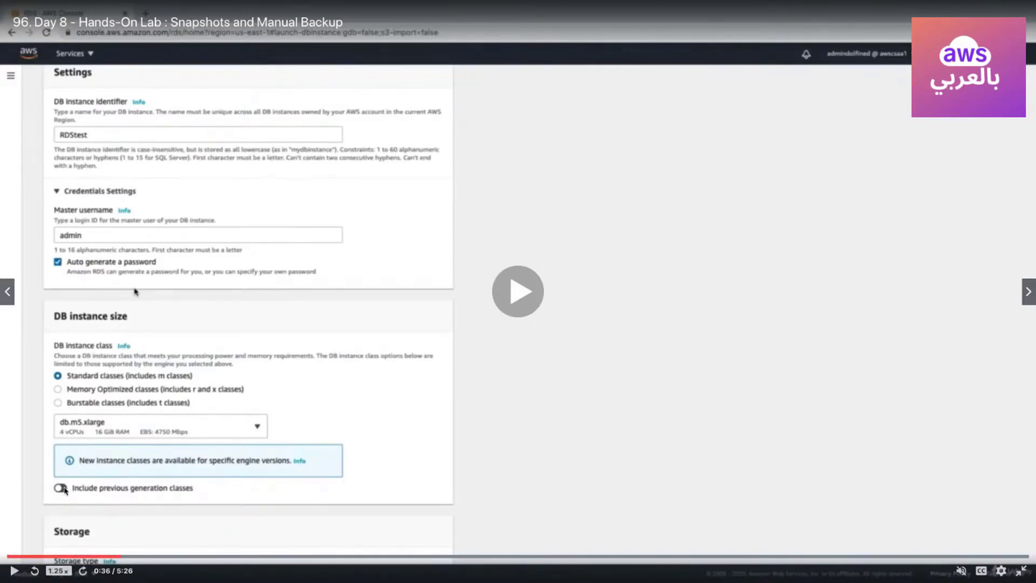
# Step: Play through the instance class and storage settings, pausing at the storage autoscaling options and the Multi-AZ deployment choice at about 1:03
pyautogui.click(13, 570)
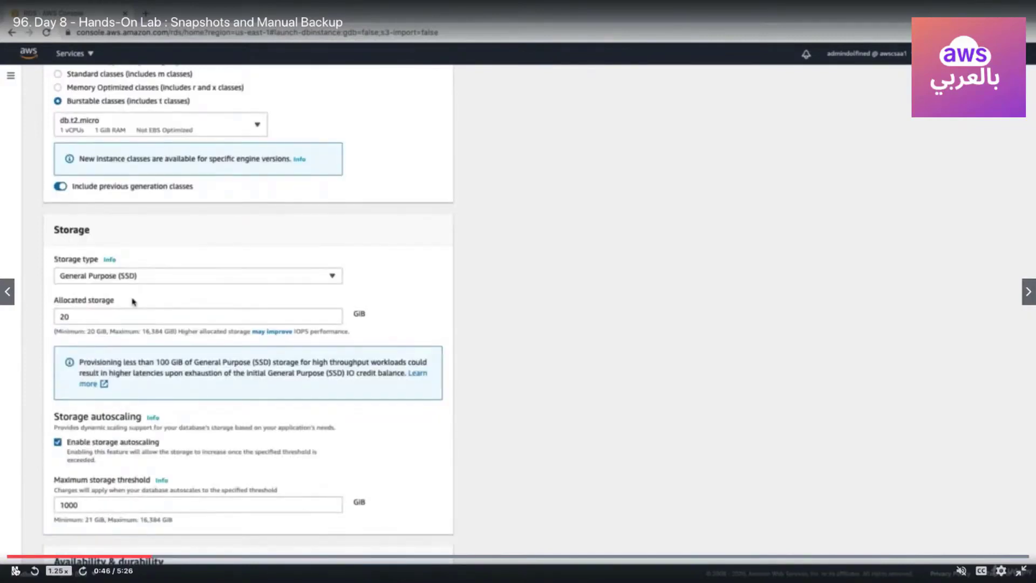
pyautogui.click(15, 570)
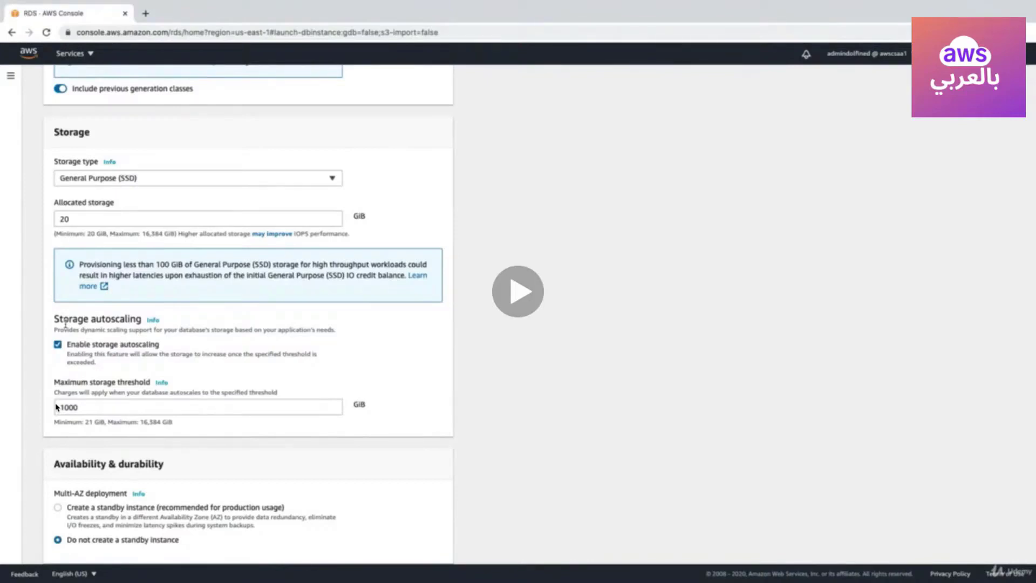
pyautogui.click(523, 293)
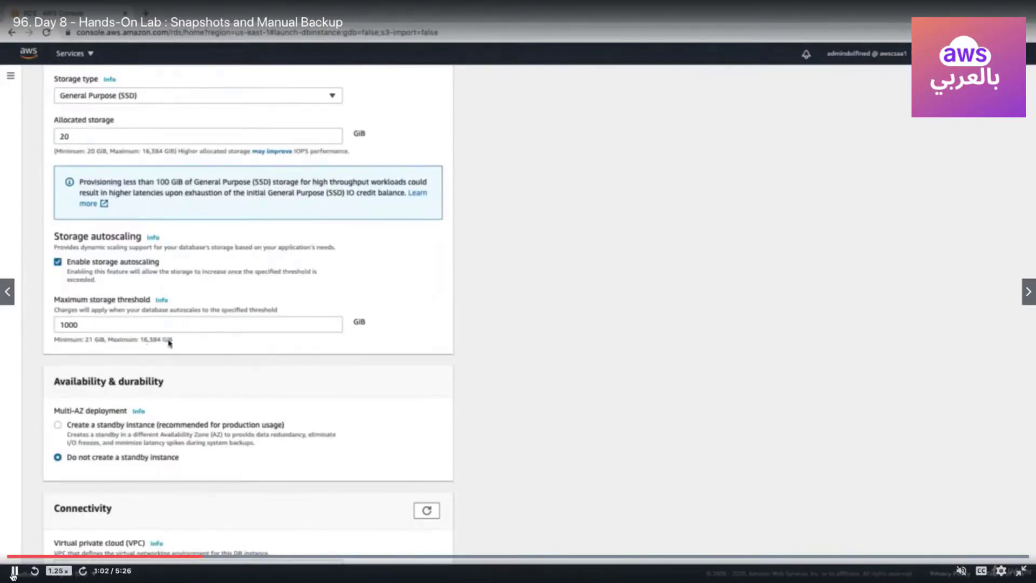
pyautogui.click(13, 571)
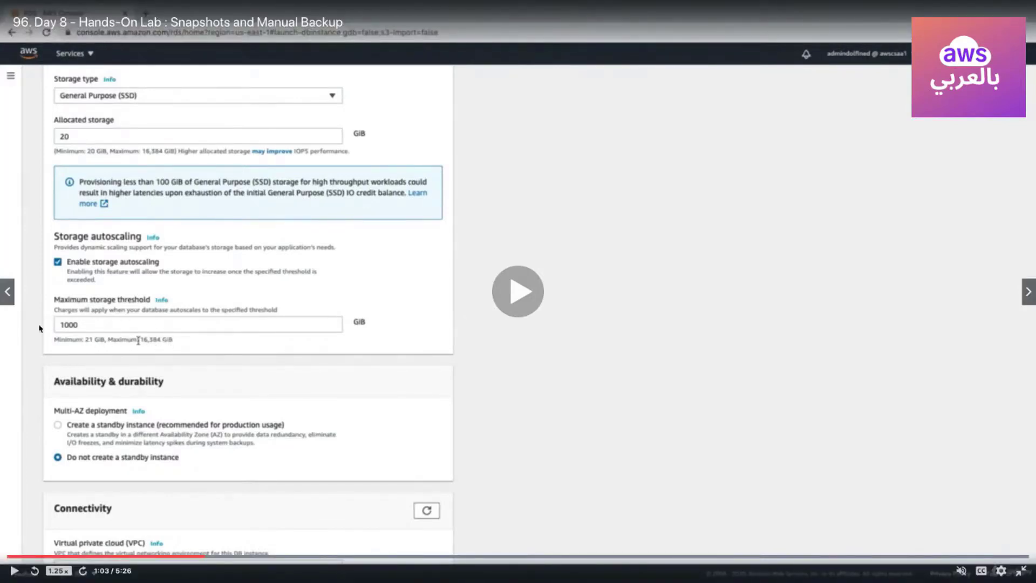
# Step: Play into the connectivity settings, pausing at the subnet group at about 1:12, public access at about 1:14 and the VPC security group
pyautogui.click(13, 571)
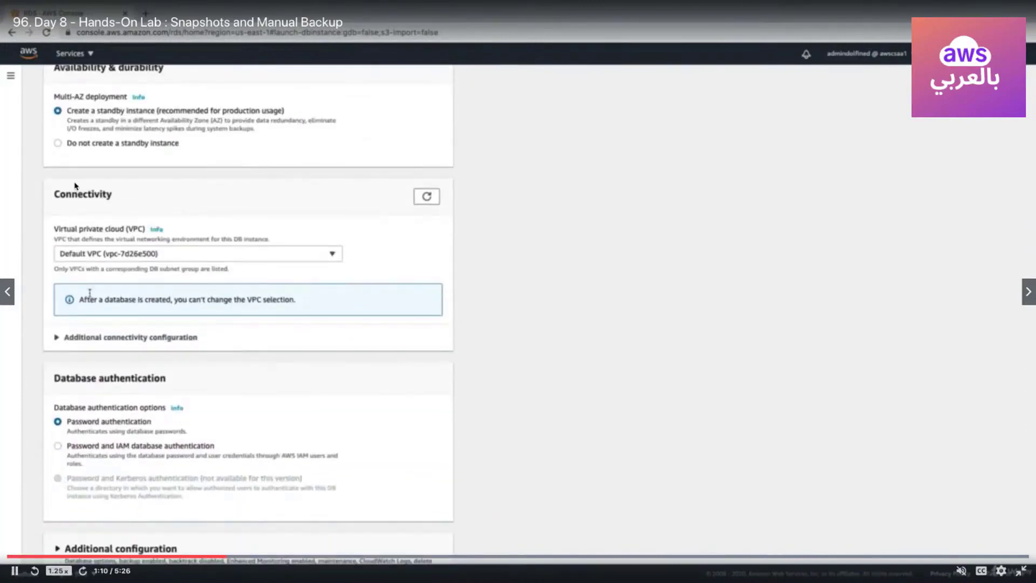
pyautogui.press('space')
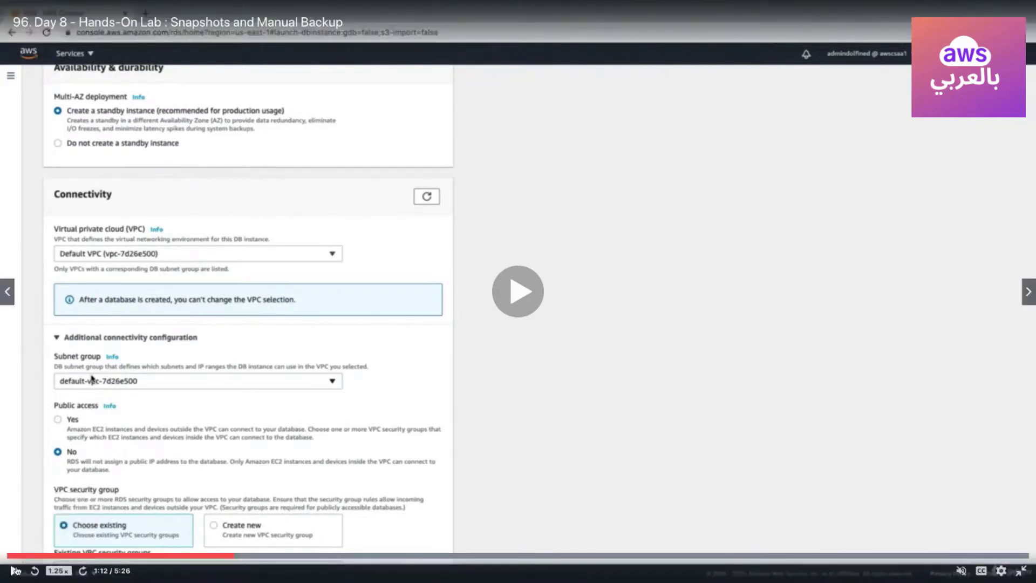
pyautogui.click(15, 571)
pyautogui.click(15, 571)
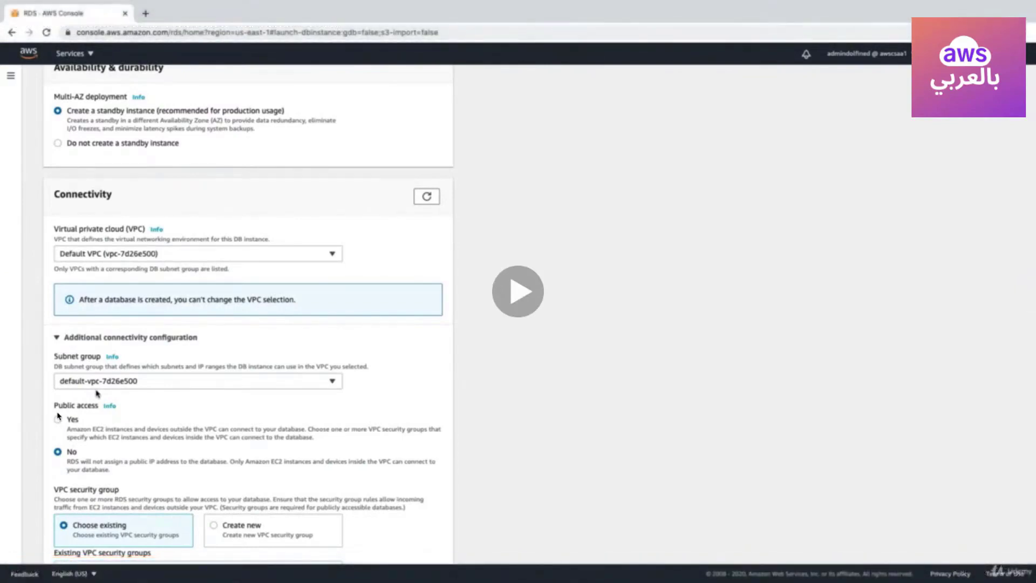
pyautogui.moveTo(58, 416)
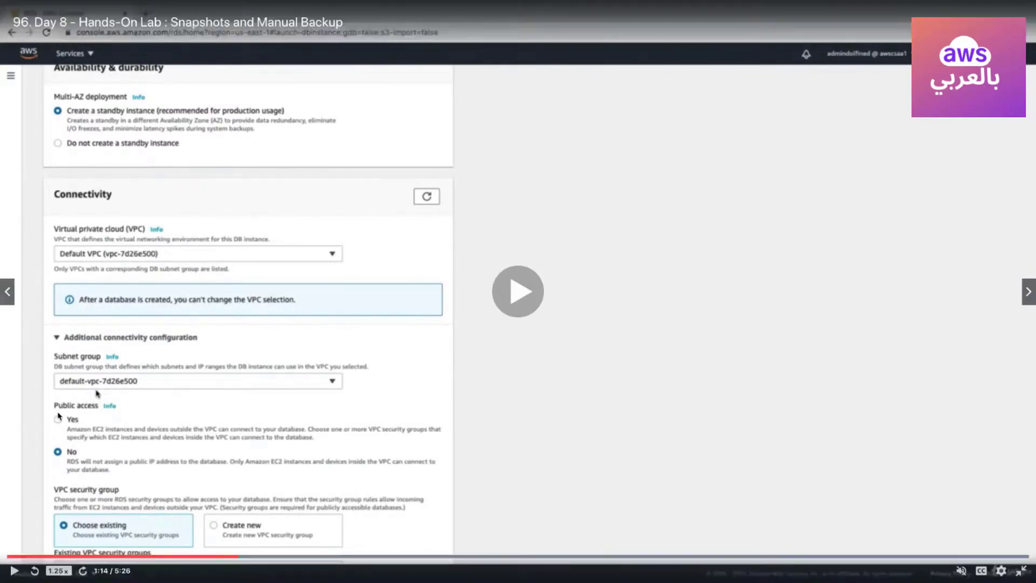
pyautogui.click(15, 572)
pyautogui.click(15, 571)
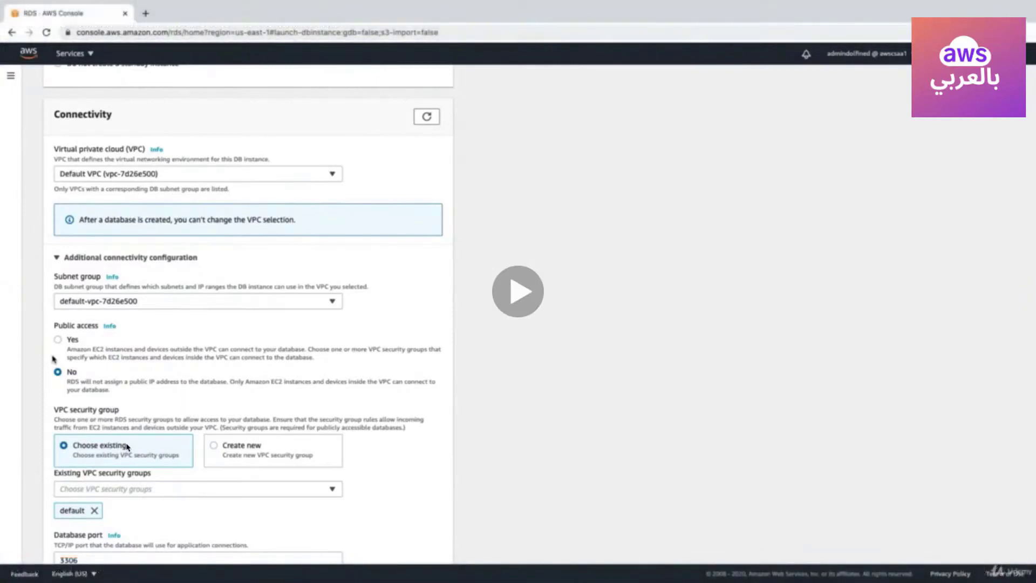
# Step: Play on, pausing at the database port at about 1:19 and at database authentication and estimated monthly costs at about 1:27
pyautogui.moveTo(72, 500)
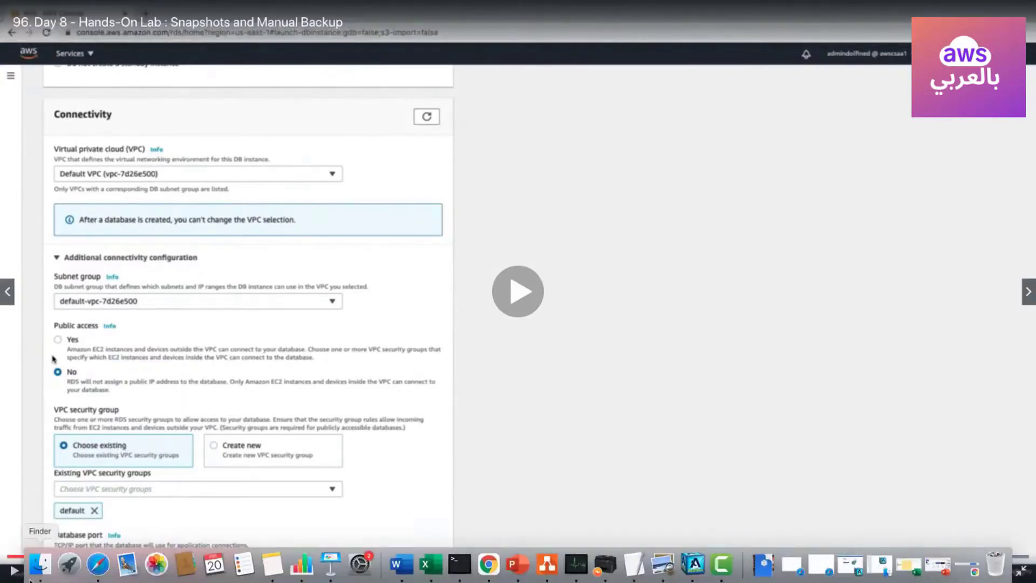
pyautogui.click(15, 572)
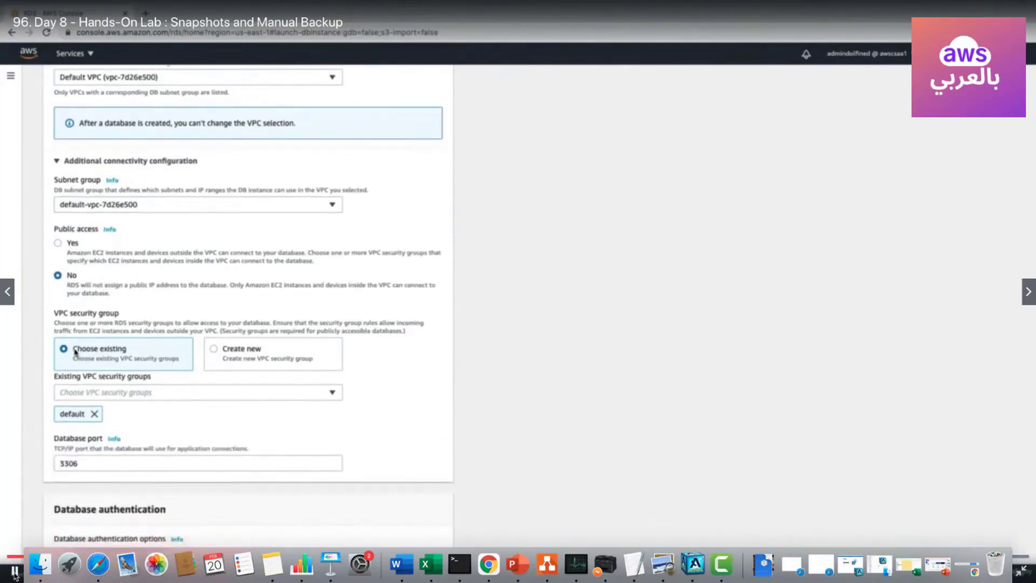
pyautogui.click(16, 572)
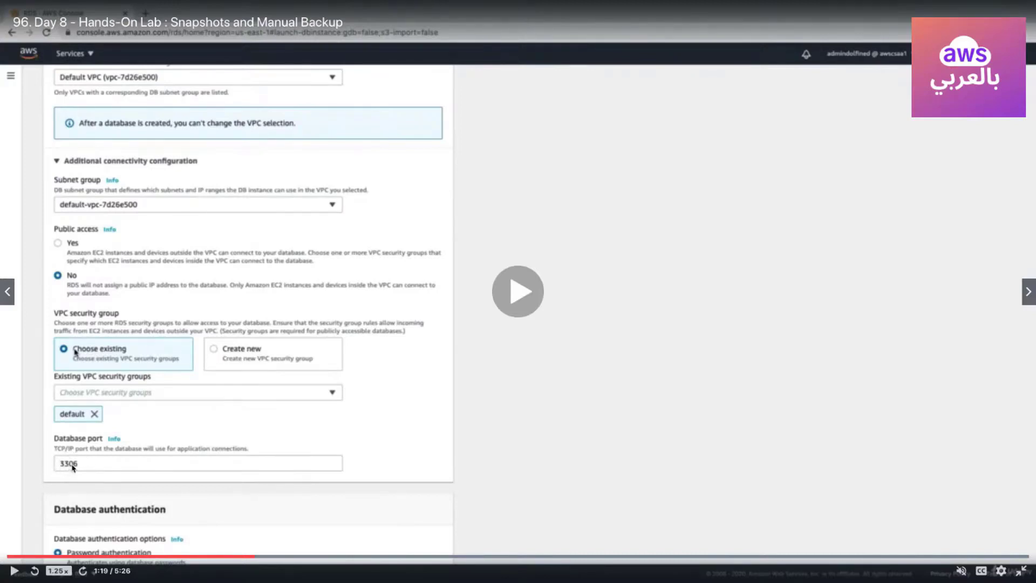
pyautogui.click(15, 571)
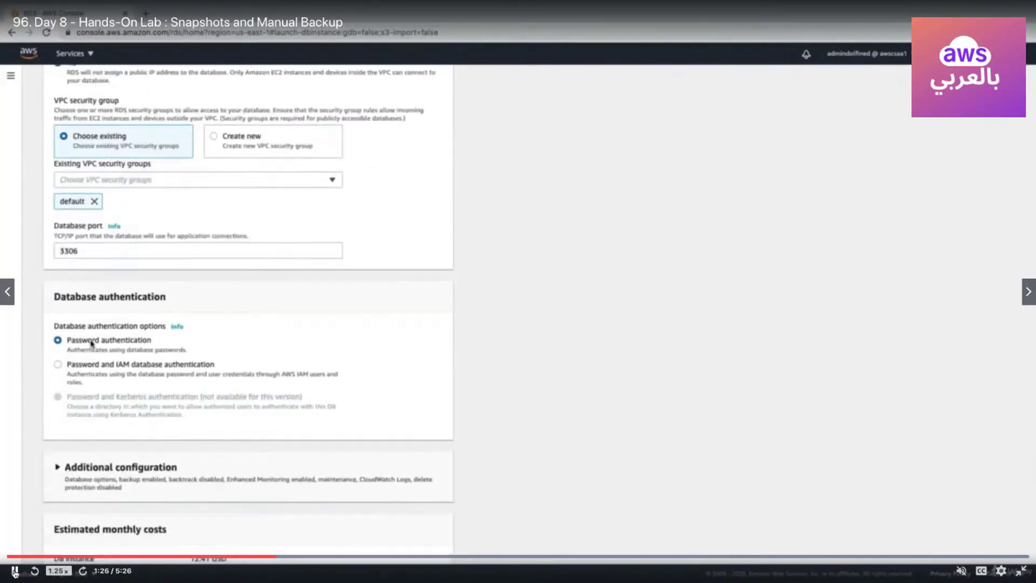
pyautogui.click(15, 572)
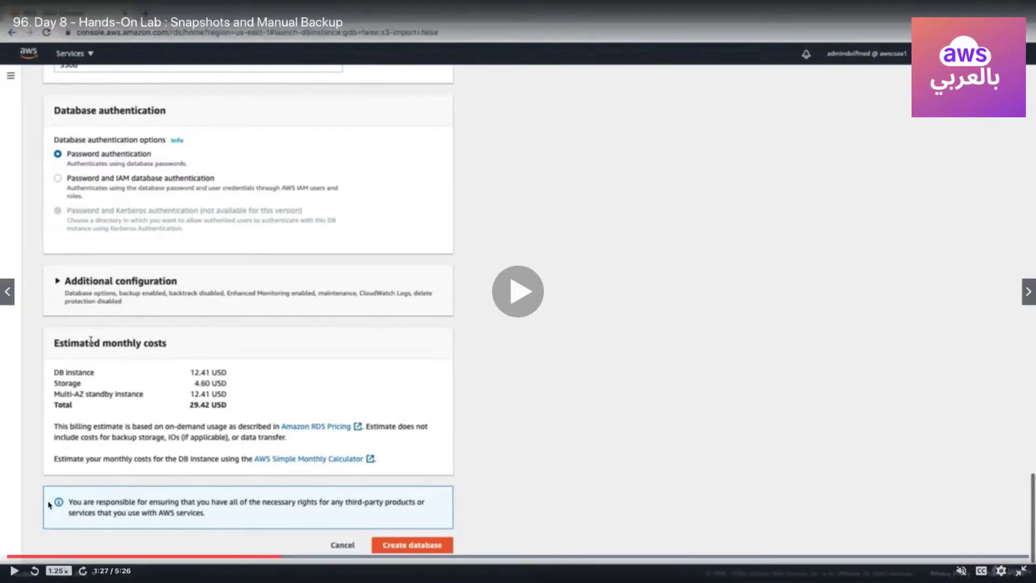
# Step: Play on through the additional configuration, pausing at the automatic backups setting at about 1:36 and 1:38 and the backup window at about 1:48
pyautogui.click(15, 571)
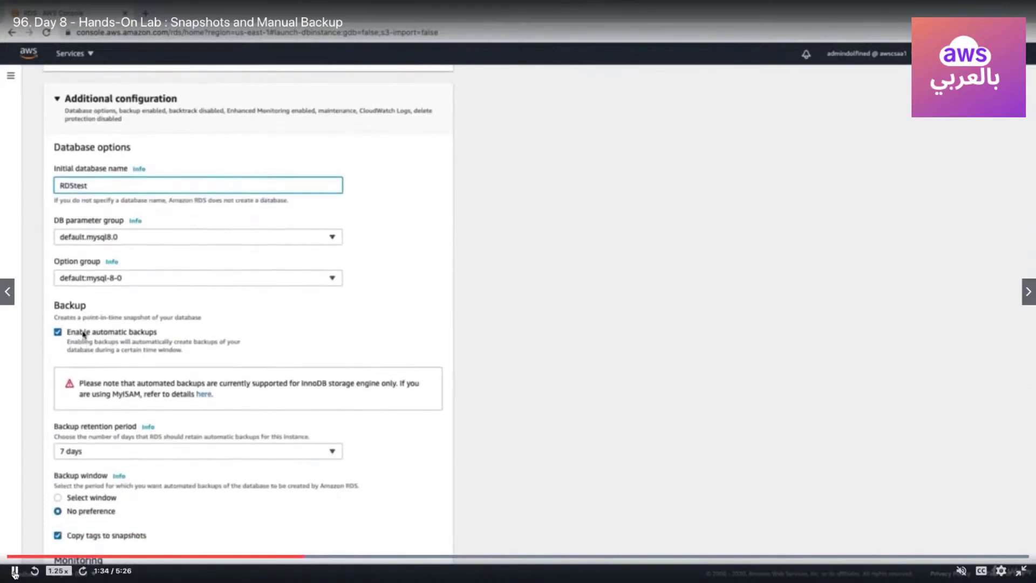
pyautogui.click(15, 571)
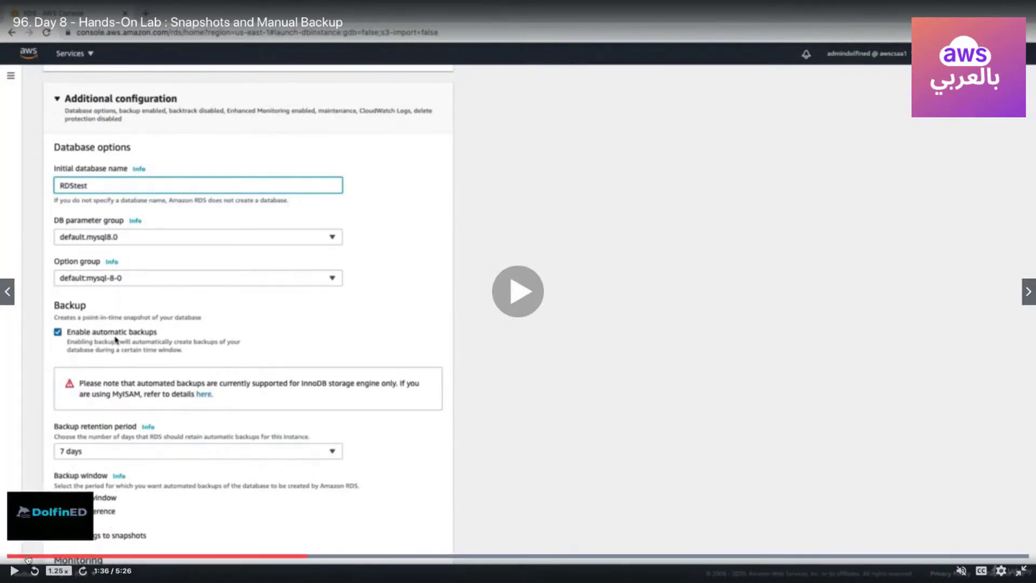
pyautogui.click(15, 575)
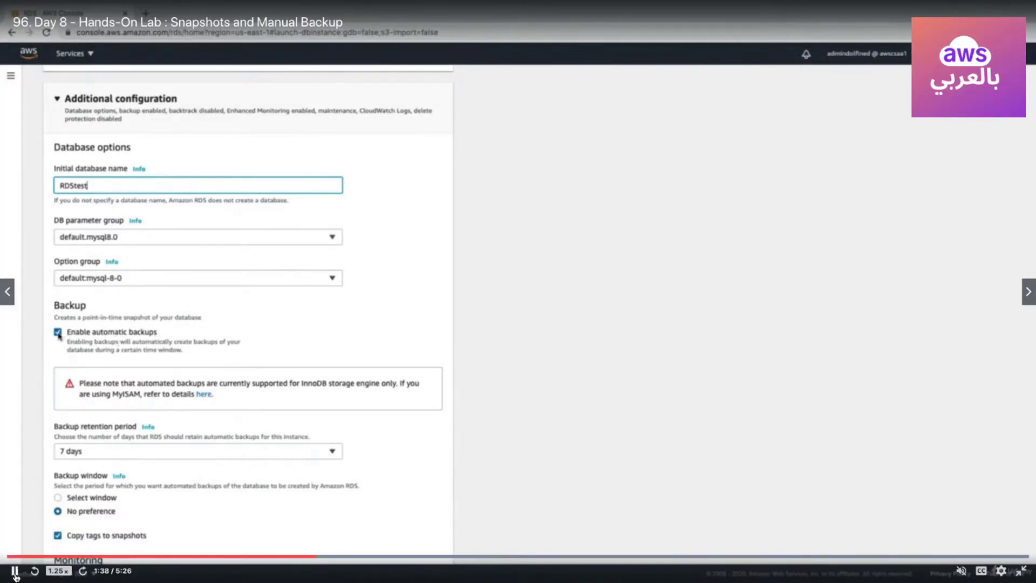
pyautogui.click(15, 574)
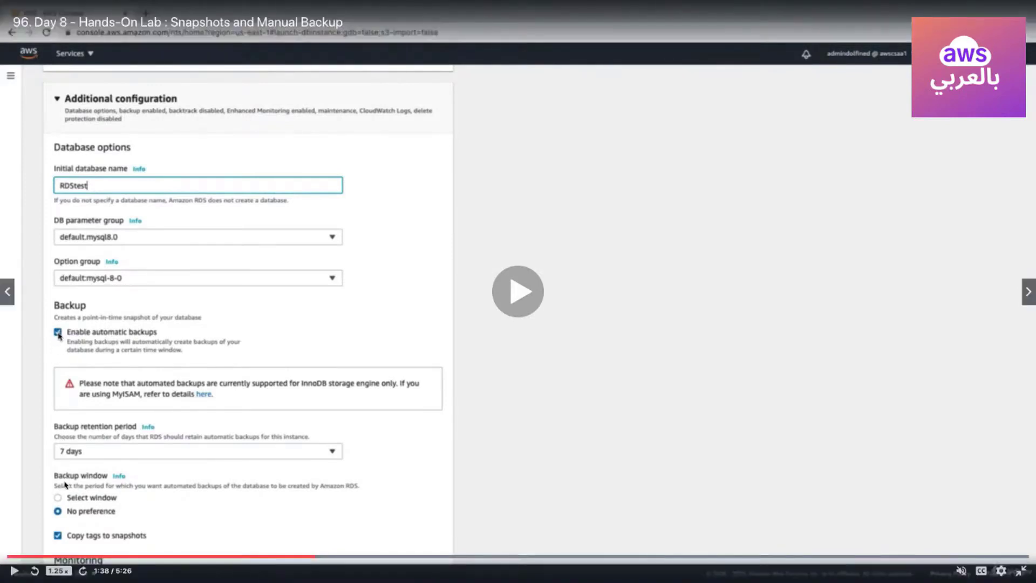
pyautogui.click(15, 570)
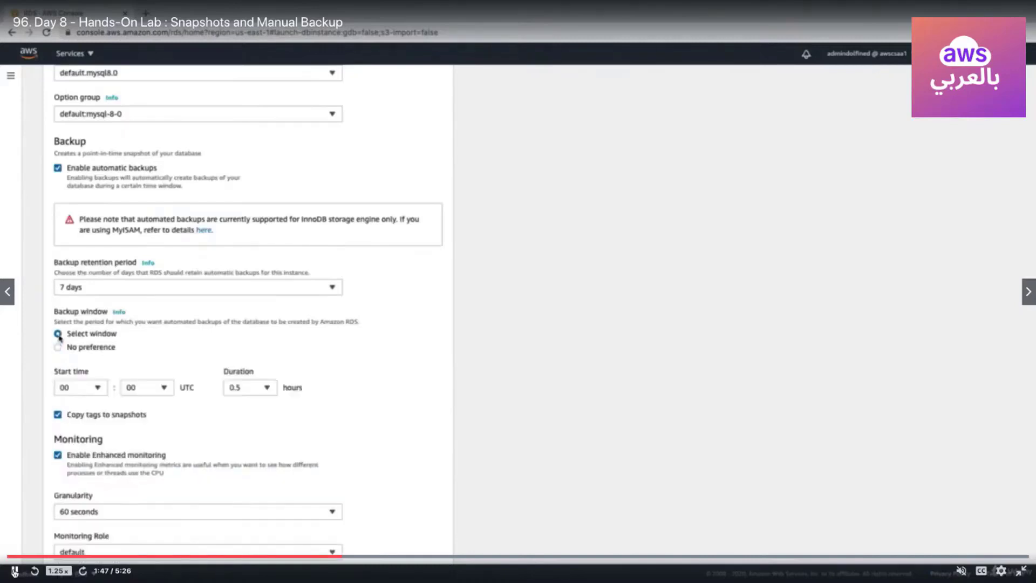
pyautogui.click(15, 571)
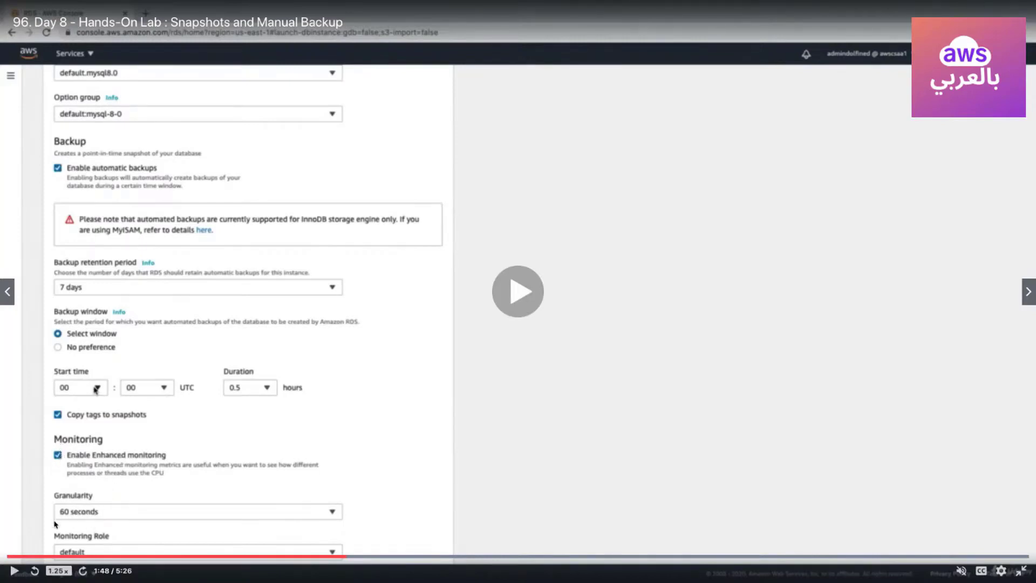
# Step: Play on, pausing at the active automated backups list at about 2:18, and continue past the manual snapshots to the Restore to point in time page
pyautogui.click(14, 571)
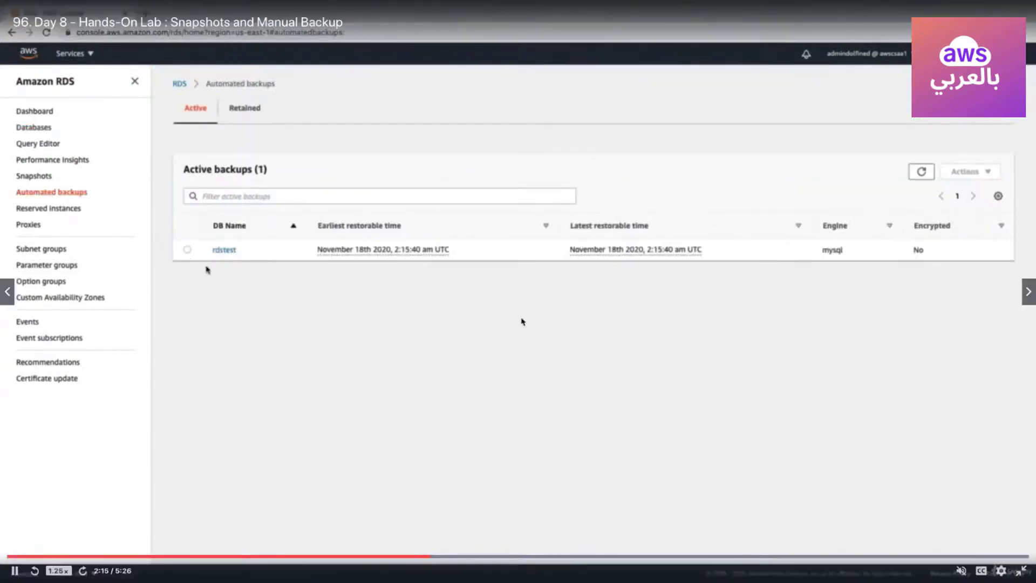
pyautogui.click(15, 572)
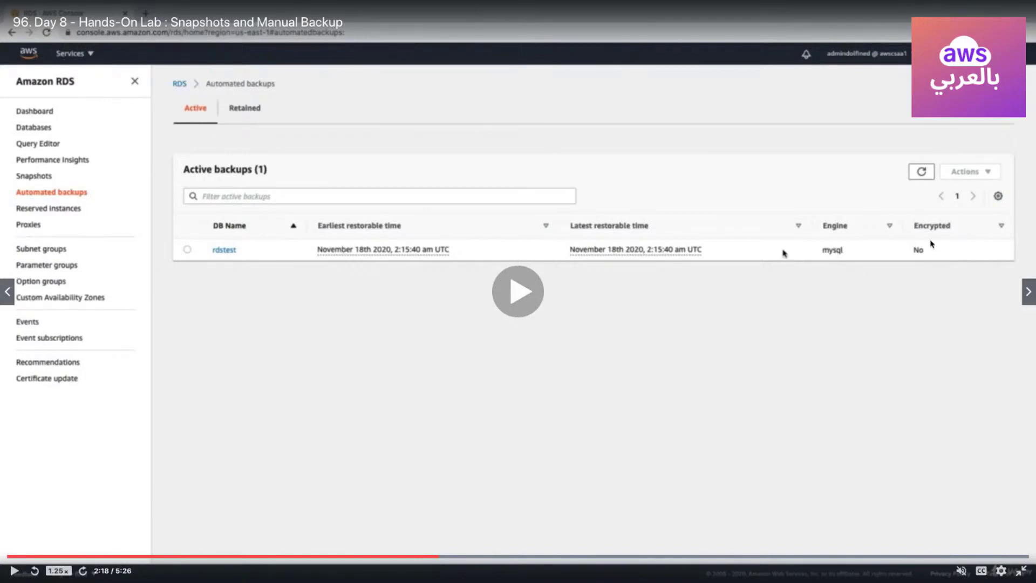
pyautogui.click(482, 332)
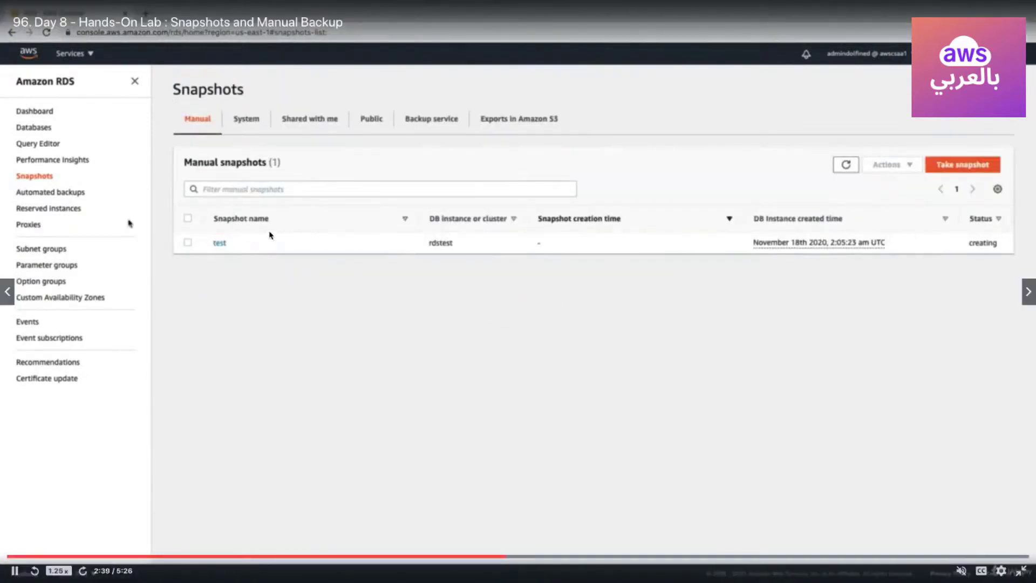
pyautogui.click(43, 193)
pyautogui.click(186, 249)
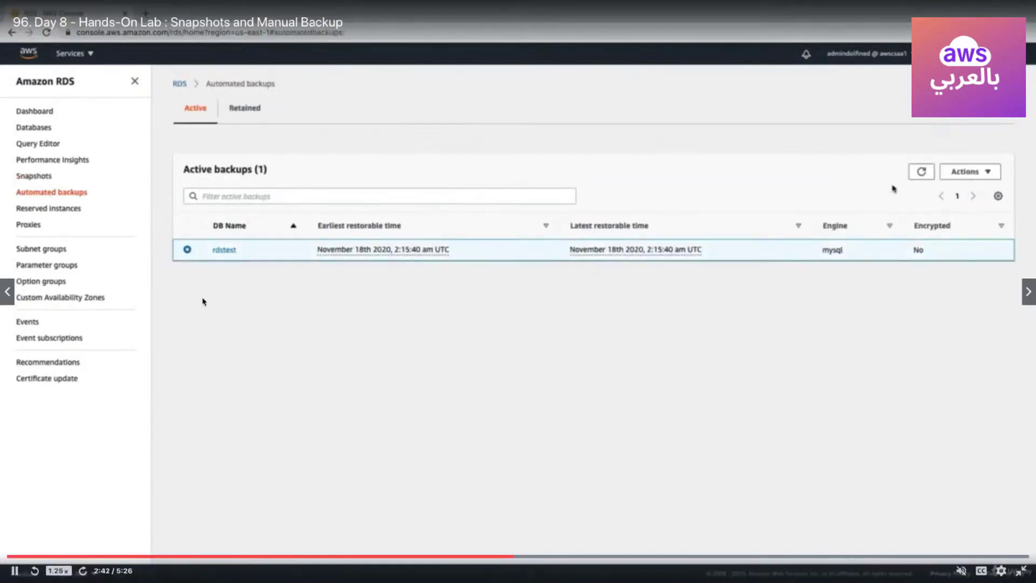
pyautogui.click(966, 172)
pyautogui.click(947, 188)
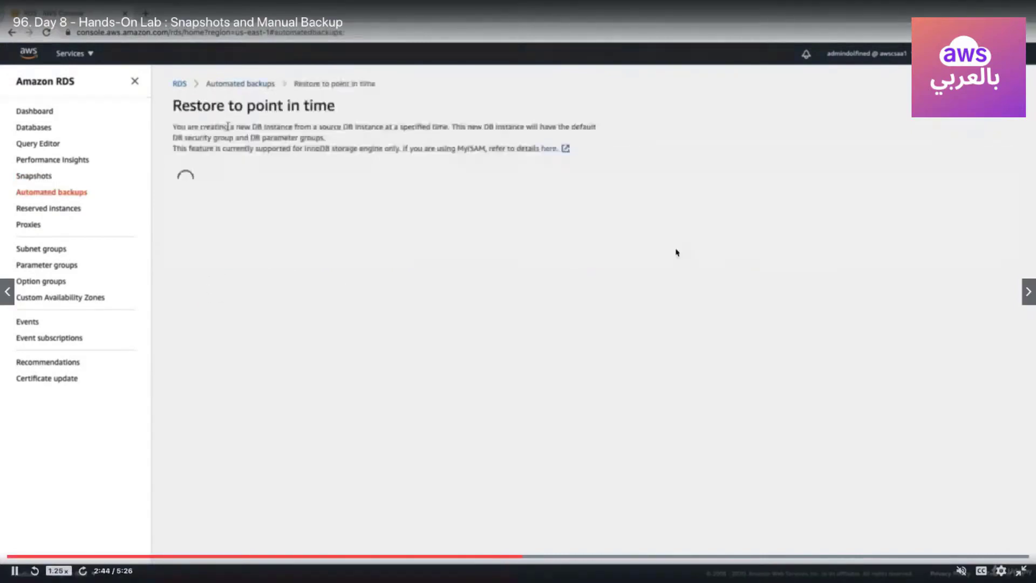
pyautogui.moveTo(229, 126); pyautogui.dragTo(381, 131)
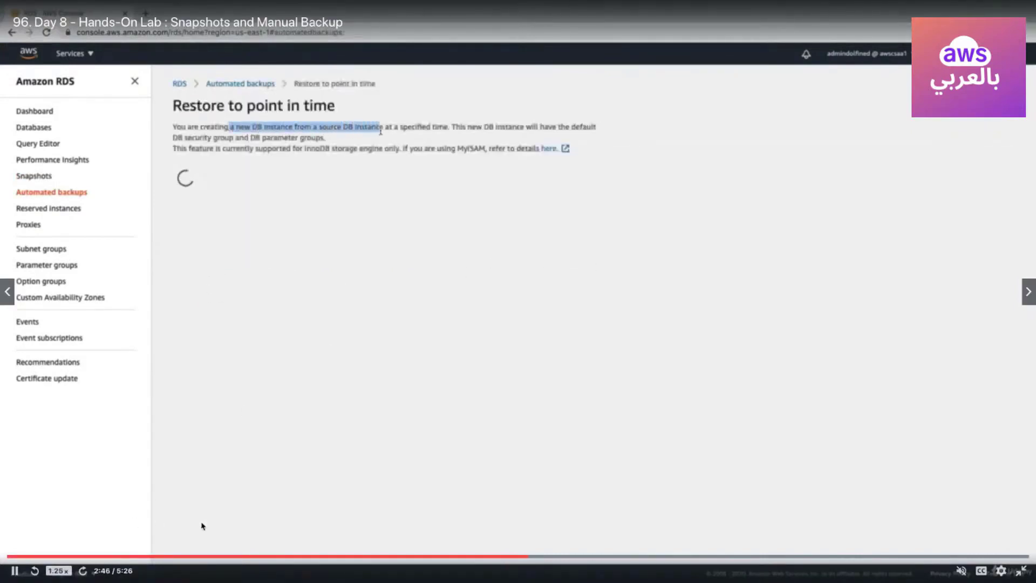
# Step: Rewind the lab video to about 2:41 and replay it, pausing at the rdstest backup's Restore to point in time action at about 2:43
pyautogui.click(515, 556)
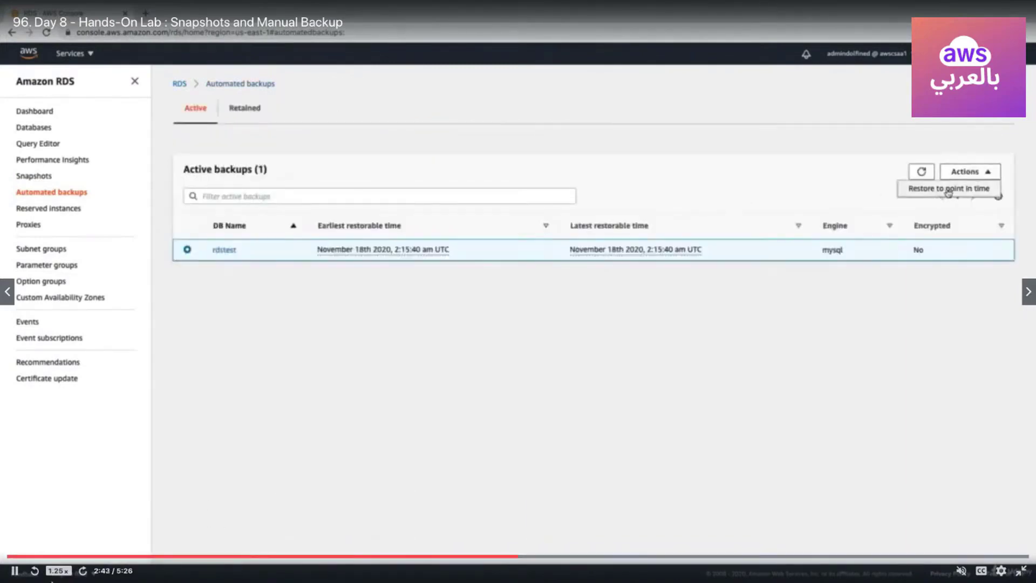
pyautogui.click(15, 570)
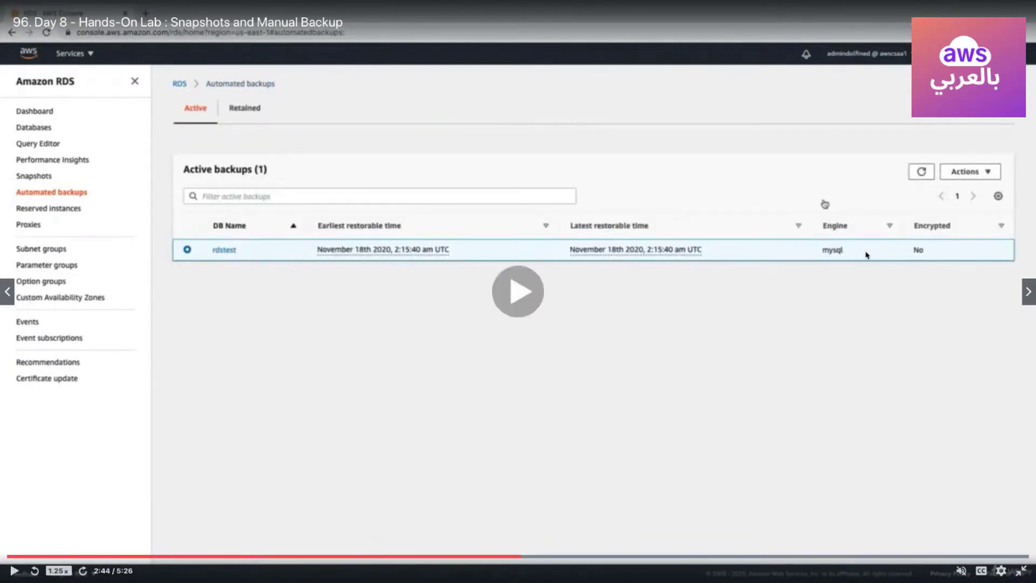
pyautogui.click(515, 556)
pyautogui.click(510, 556)
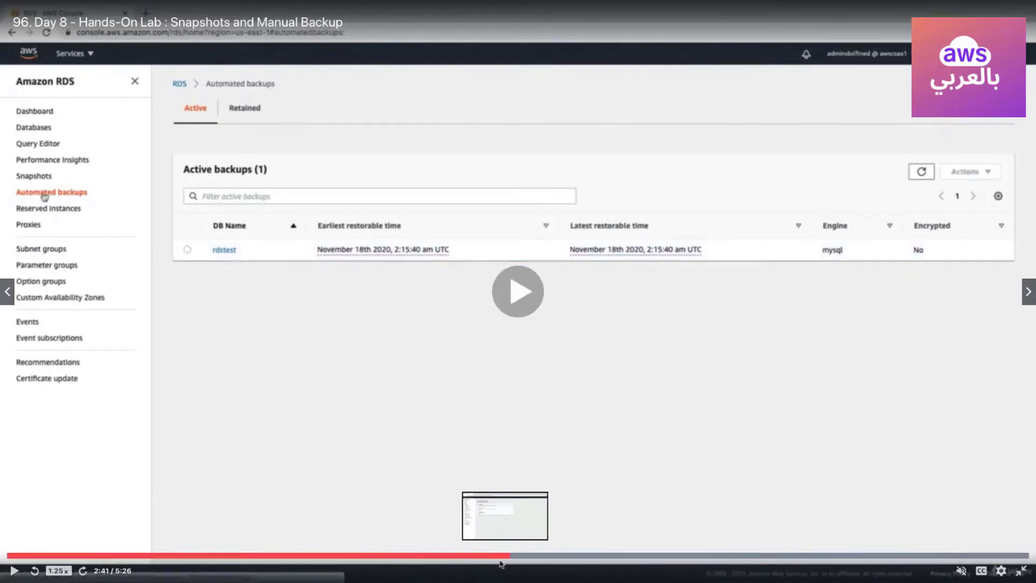
pyautogui.click(12, 570)
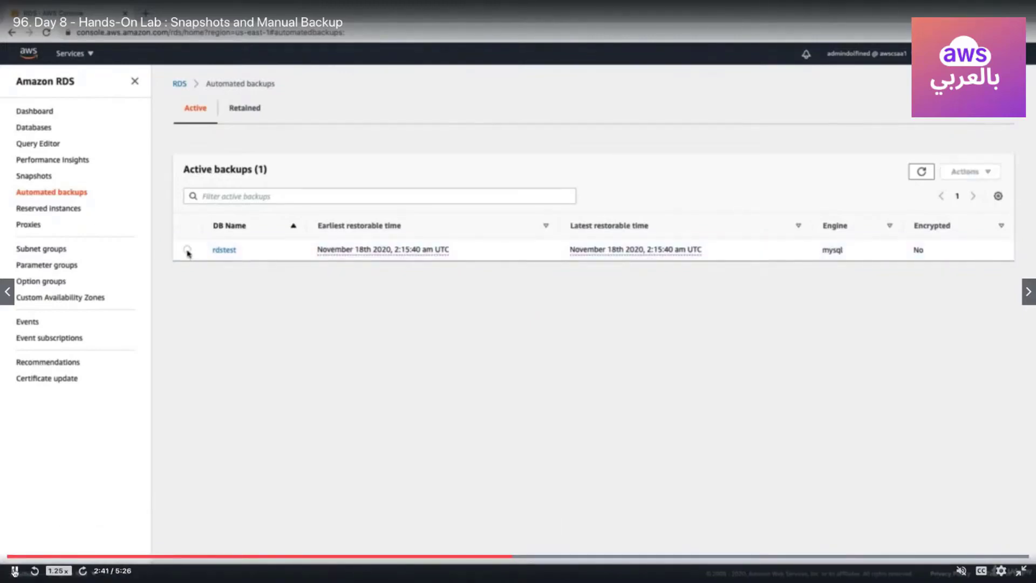
pyautogui.click(14, 571)
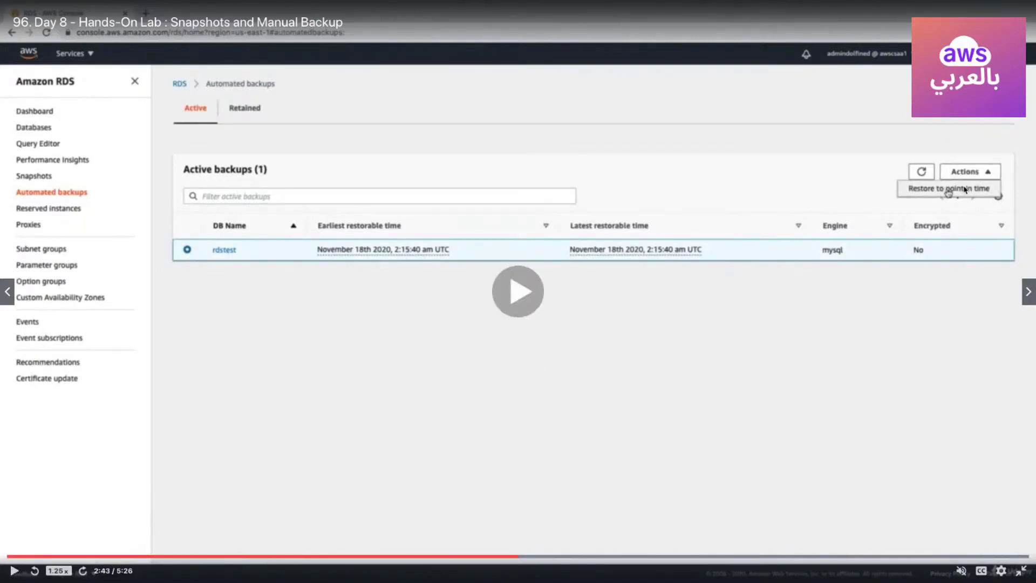
# Step: Play on, pausing at the restore time options at about 2:51 and at the available actions for the rdstest database at about 4:59
pyautogui.click(15, 570)
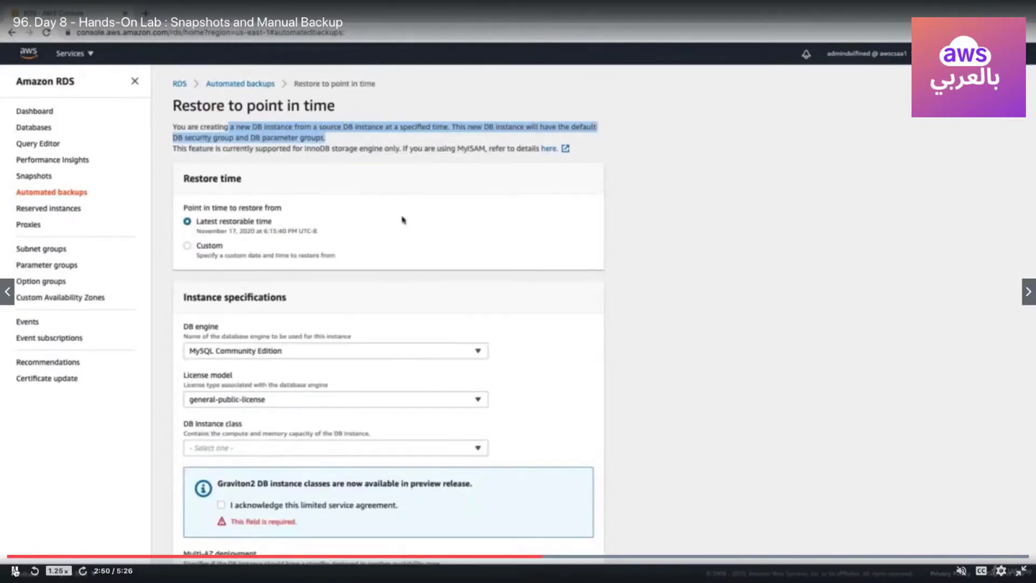
pyautogui.click(179, 274)
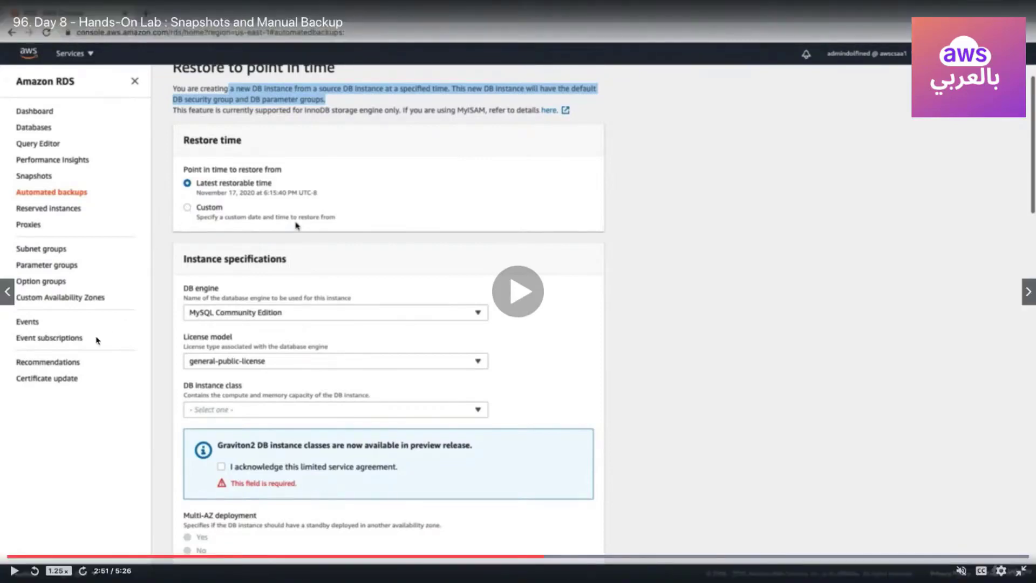
pyautogui.click(12, 571)
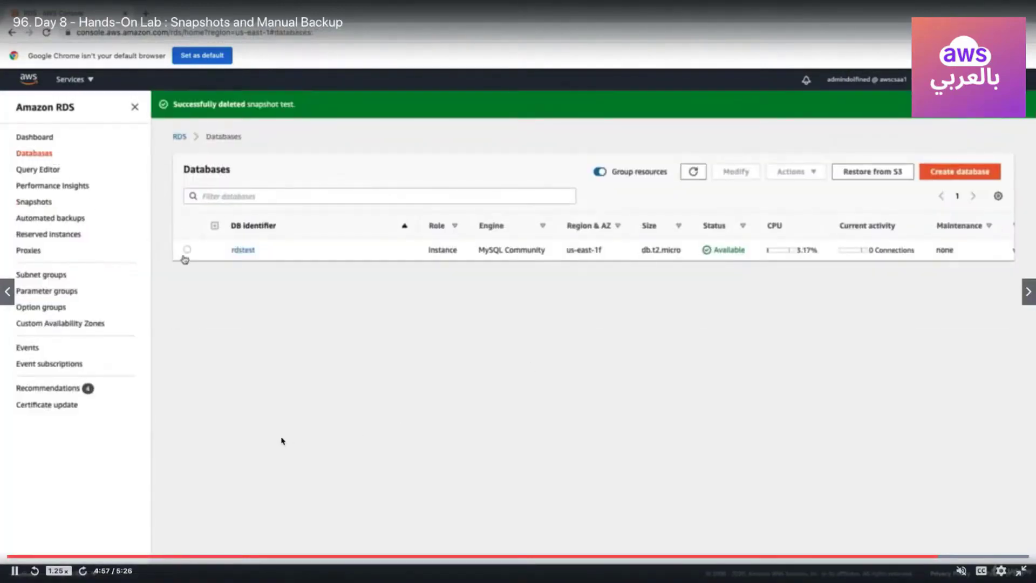
pyautogui.click(12, 572)
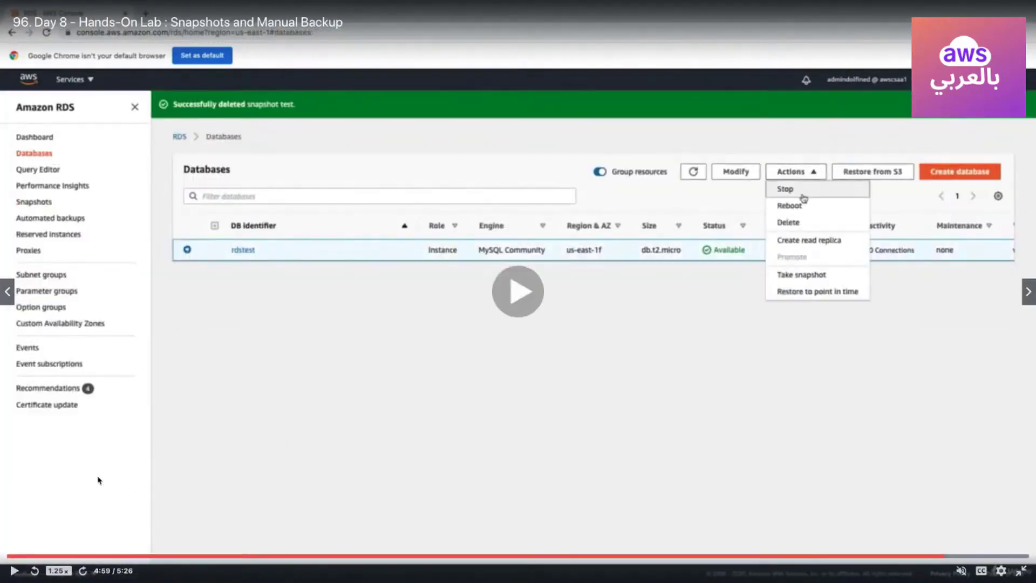
# Step: Exit the full-screen video and switch to the PowerPoint slide show at the Amazon RDS Snapshots and Backup lab slide
pyautogui.press('Escape')
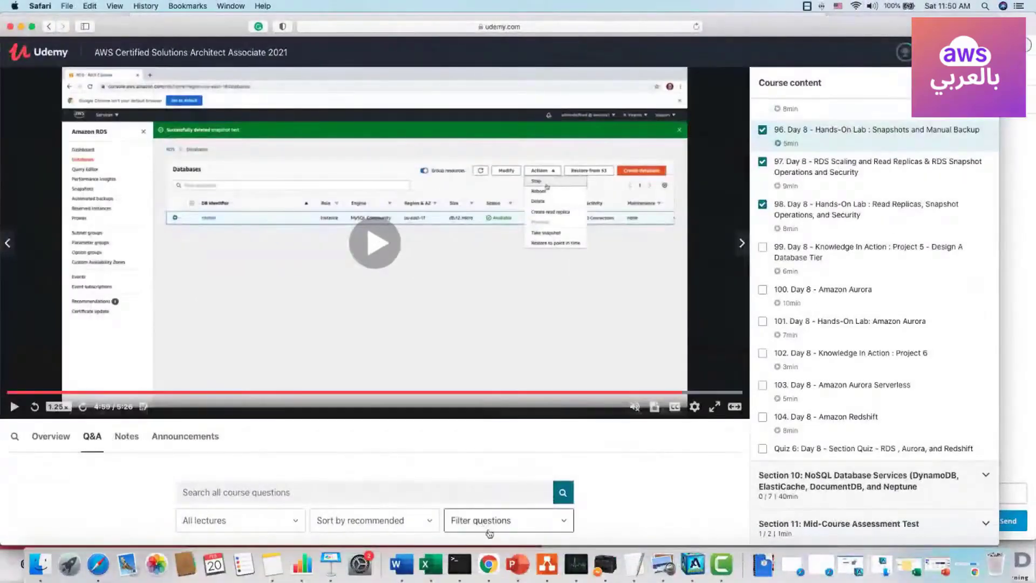
pyautogui.click(517, 565)
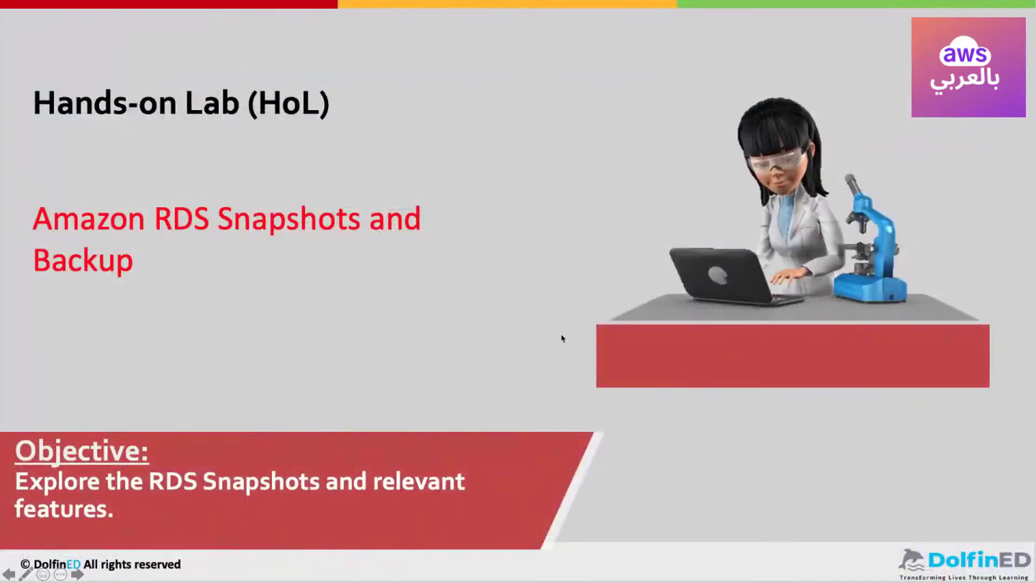